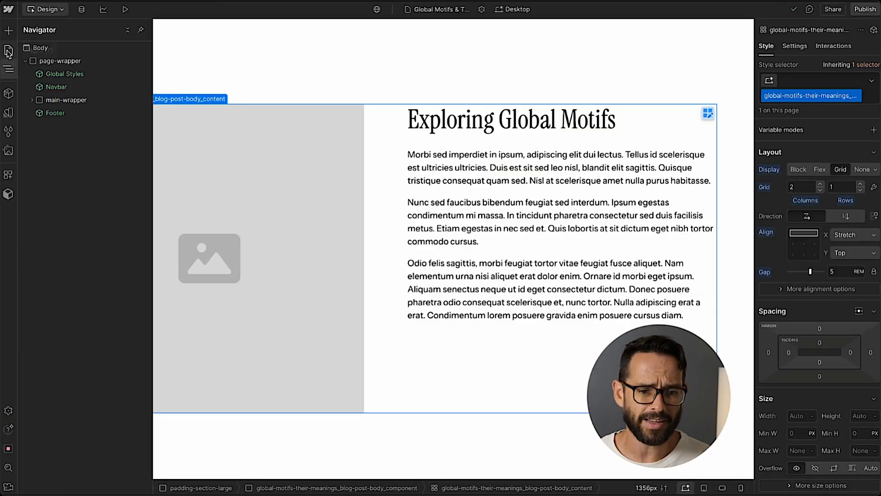
Turn the Global Motifs page's header section into a new component named Article Hero.
click(9, 50)
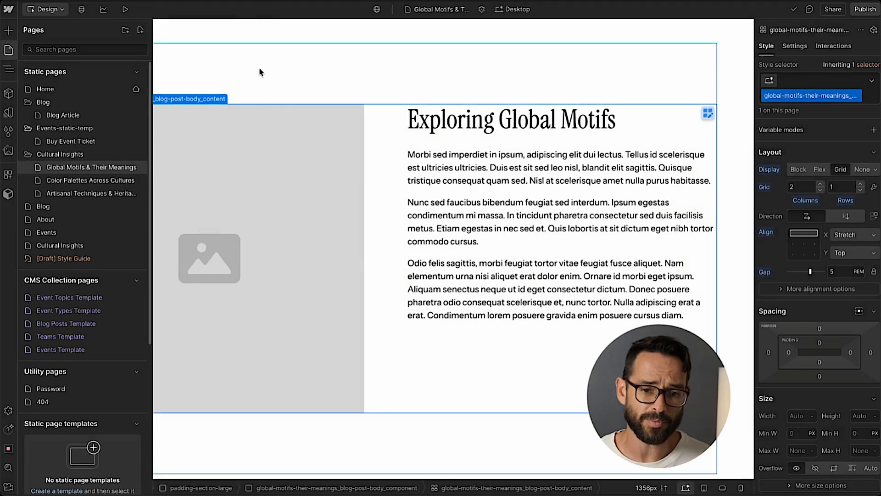
click(260, 73)
scroll(259, 80, up, 12)
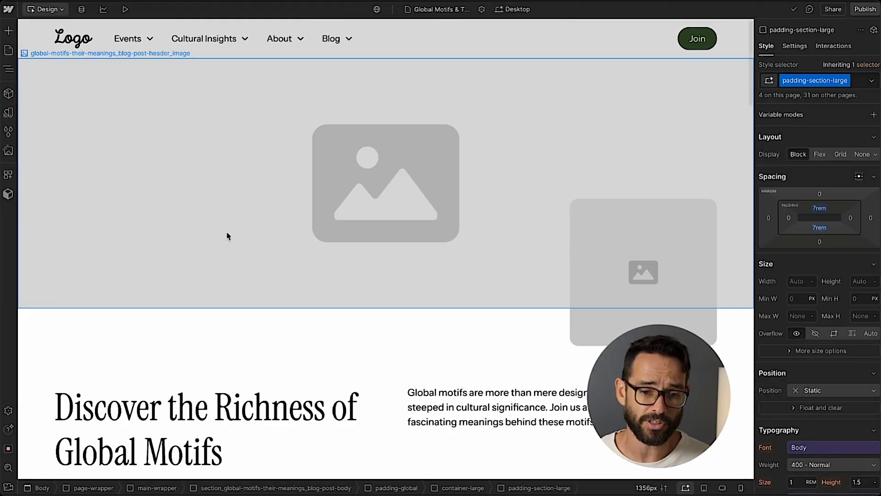
scroll(226, 235, down, 15)
scroll(226, 236, up, 10)
scroll(225, 234, up, 10)
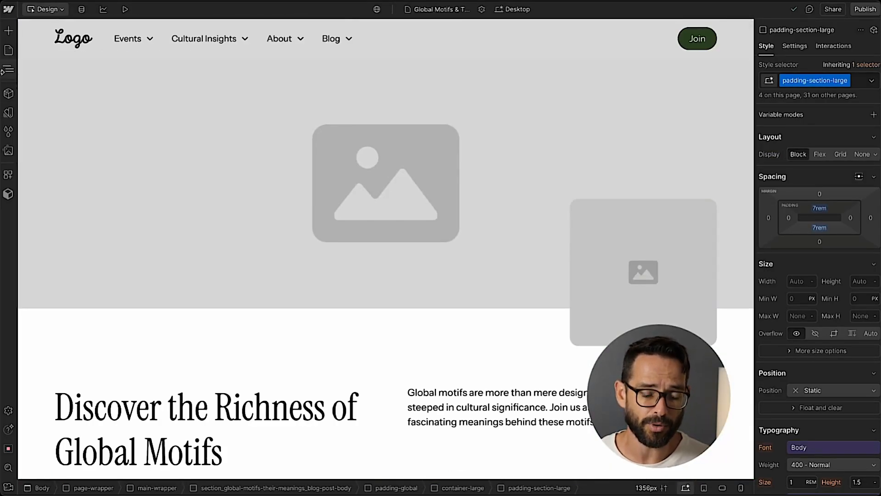
click(8, 69)
click(39, 127)
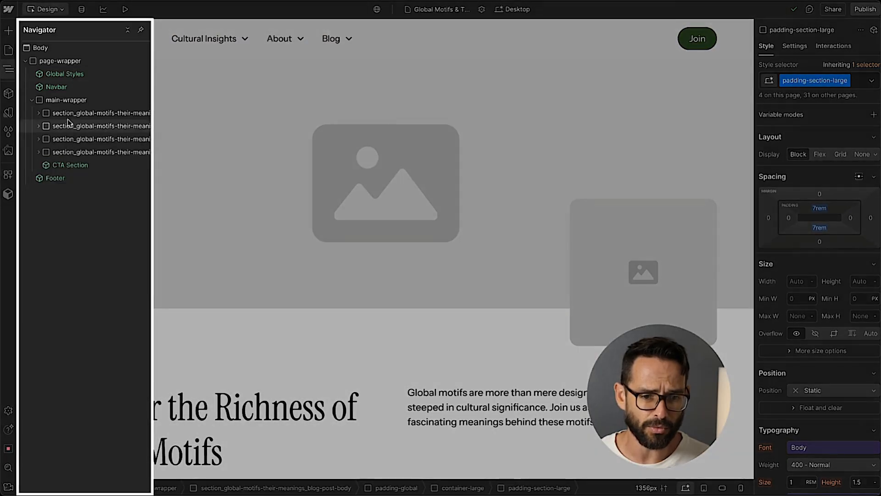
click(60, 117)
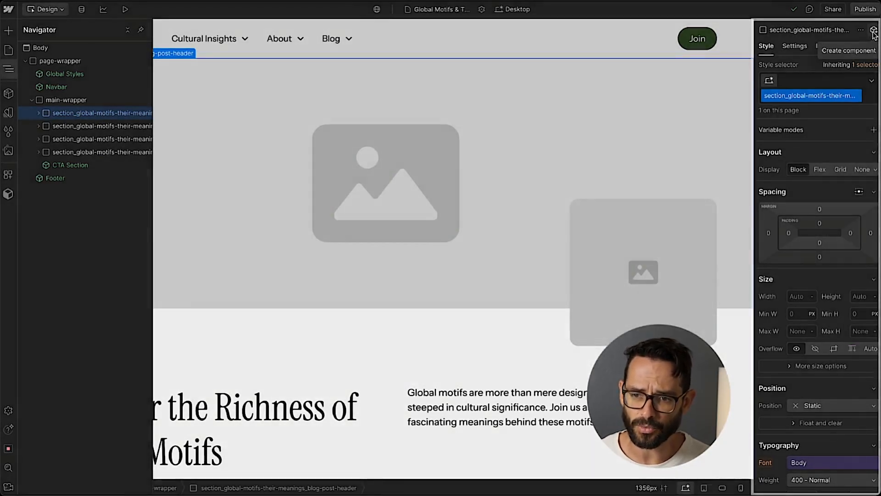
click(873, 30)
text(Ar)
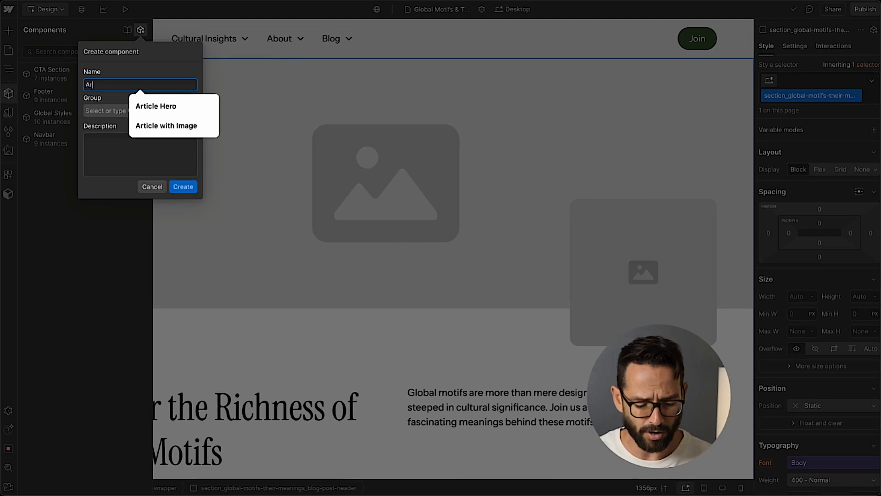
text(ticle Hero)
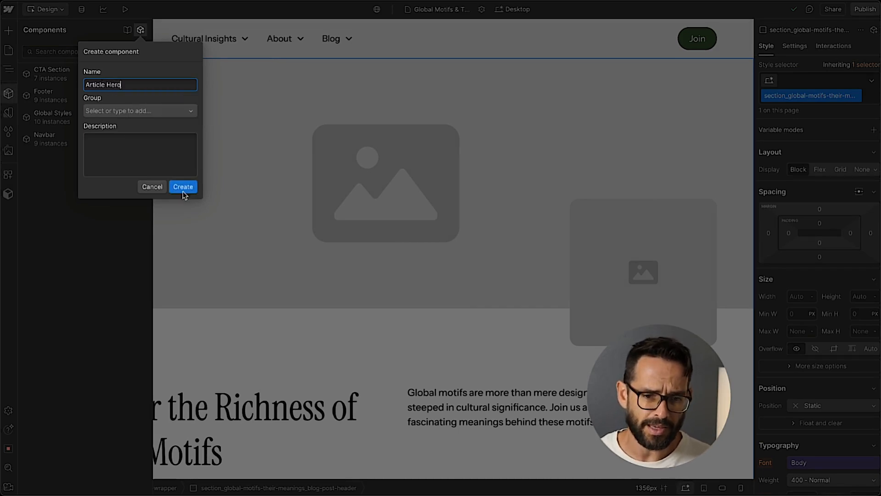
click(183, 186)
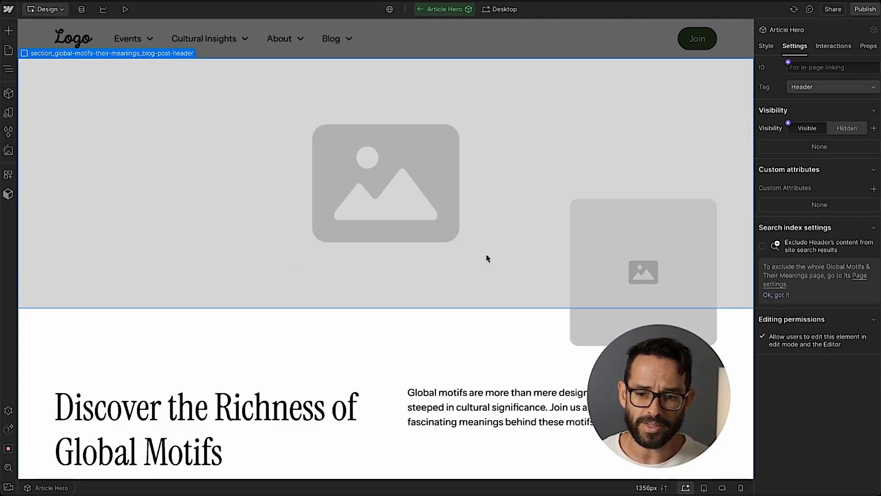
Add the color-scheme-1 class to the component's inner header wrapper.
scroll(491, 248, down, 2)
scroll(118, 146, up, 2)
click(8, 69)
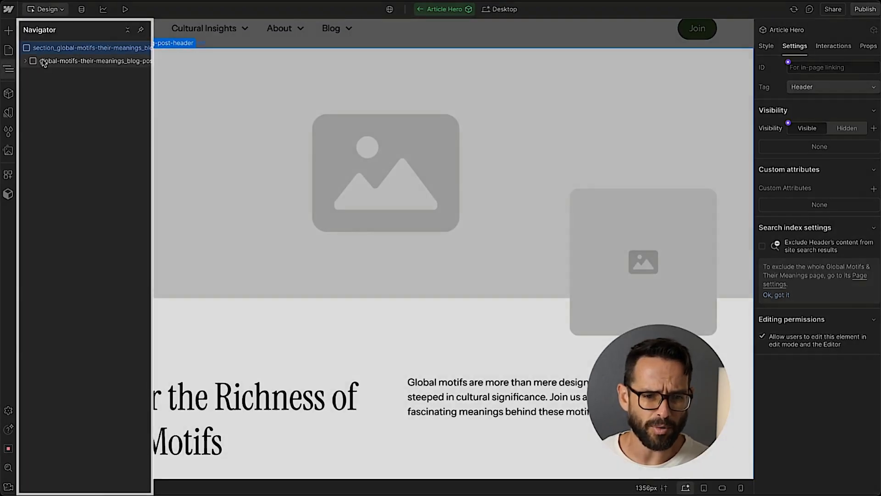
click(25, 61)
click(91, 60)
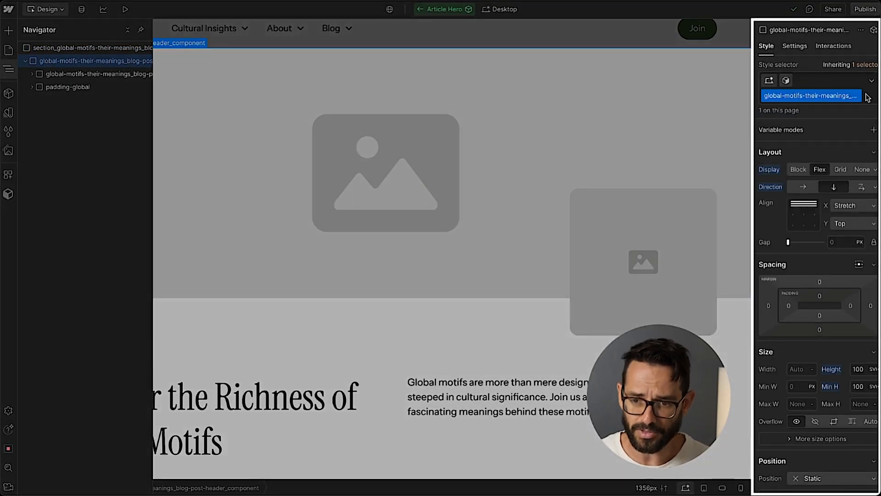
click(867, 97)
text(color-csc)
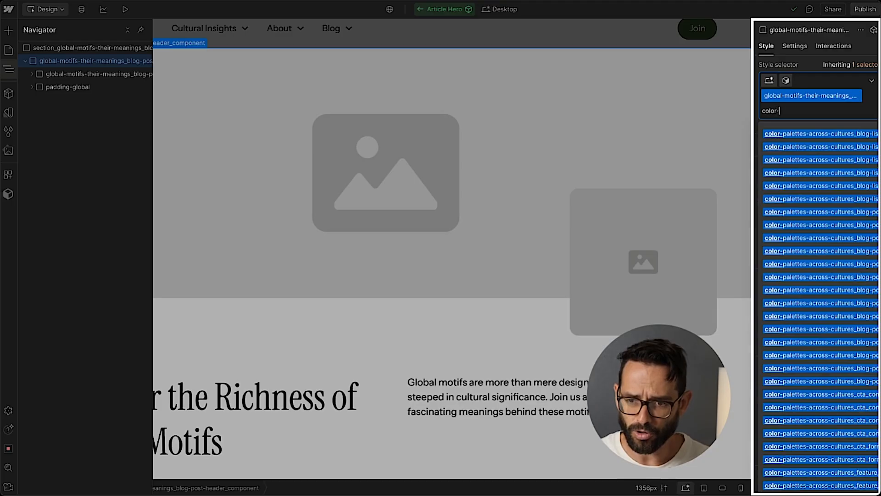
key(BackSpace)
key(BackSpace)
key(BackSpace)
text(sc)
key(Return)
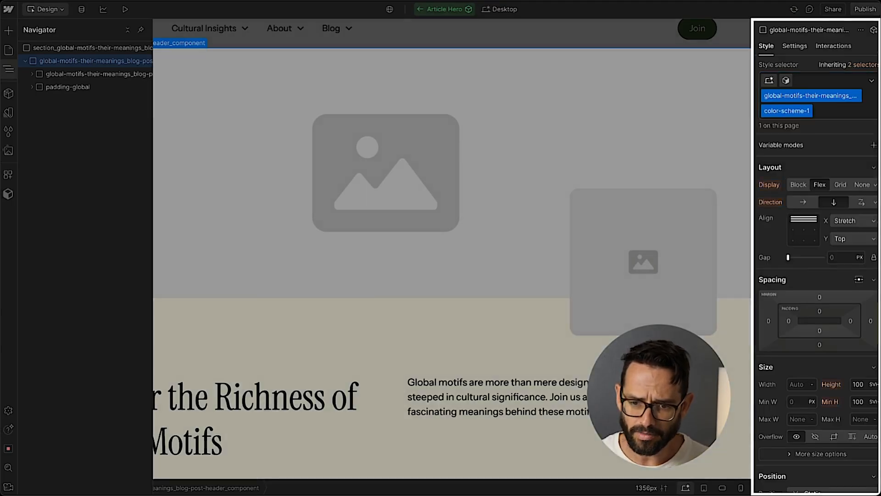
Connect the large header image to a new image property named Hero Image Main.
scroll(443, 248, down, 2)
scroll(443, 248, up, 2)
click(423, 249)
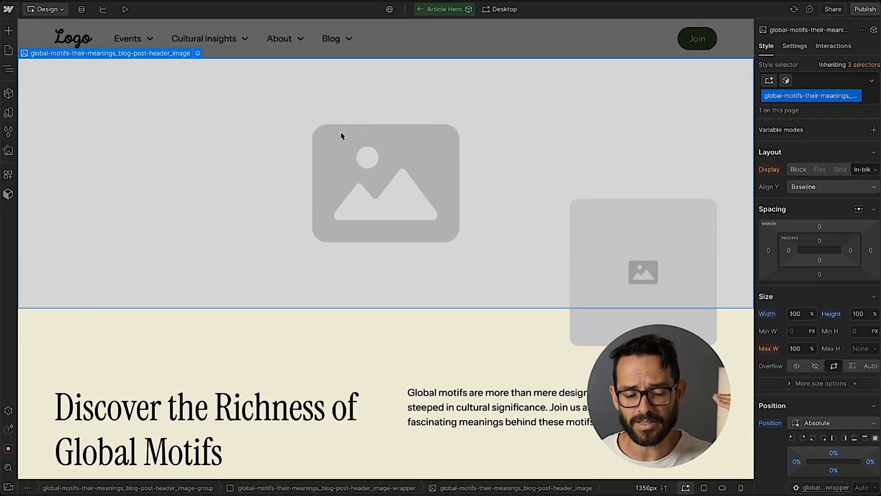
click(611, 238)
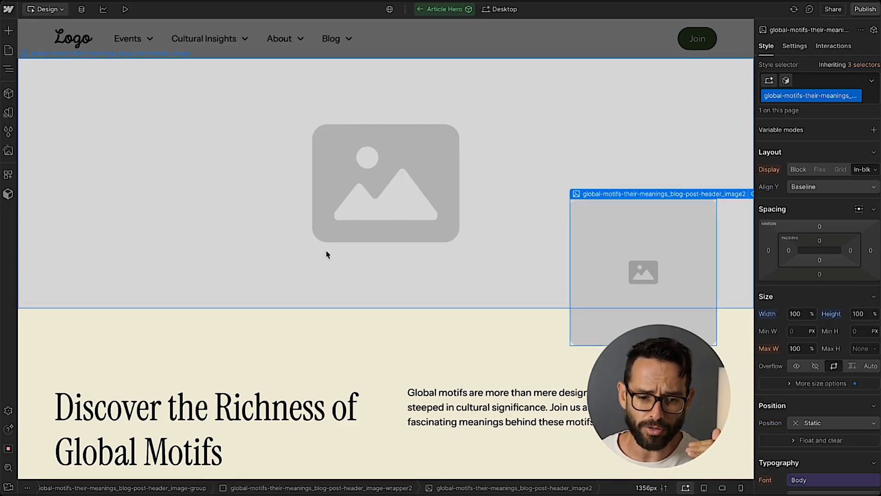
scroll(238, 405, down, 1)
scroll(238, 405, up, 1)
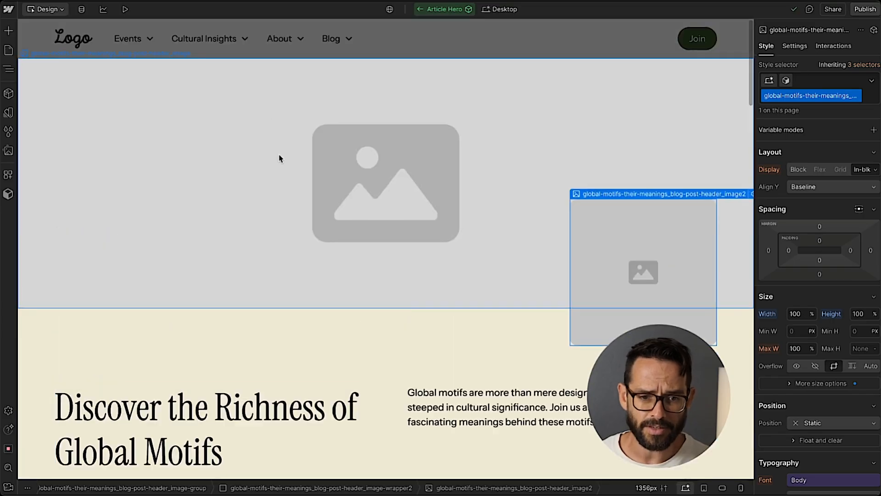
click(423, 124)
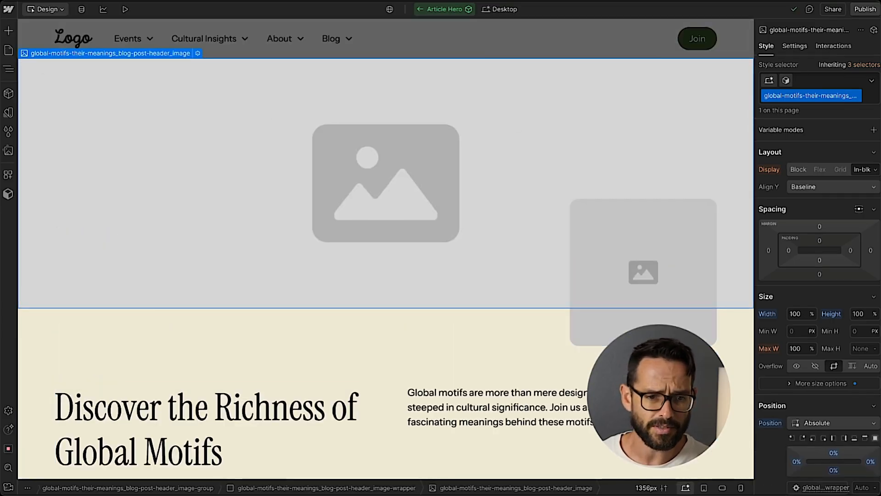
click(8, 69)
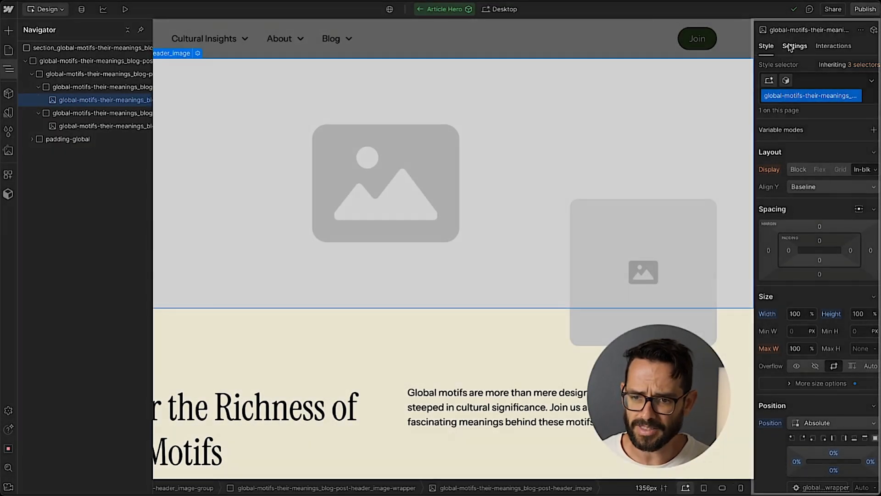
click(794, 46)
click(788, 199)
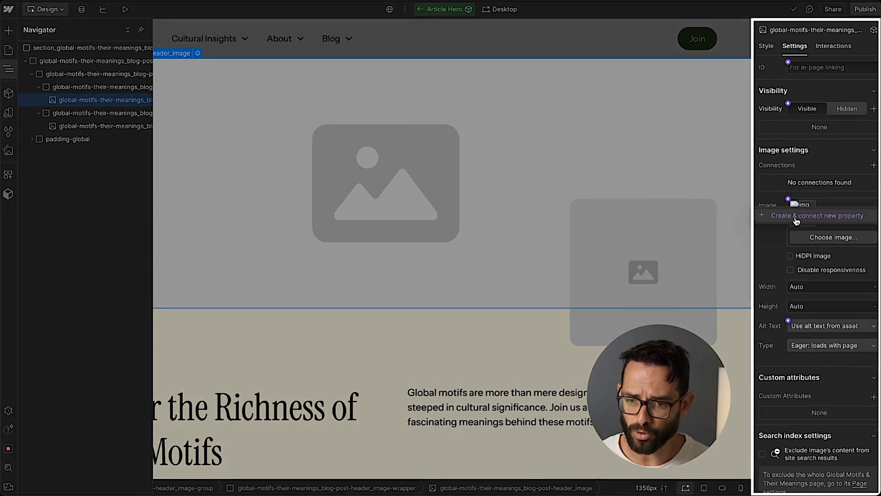
click(796, 221)
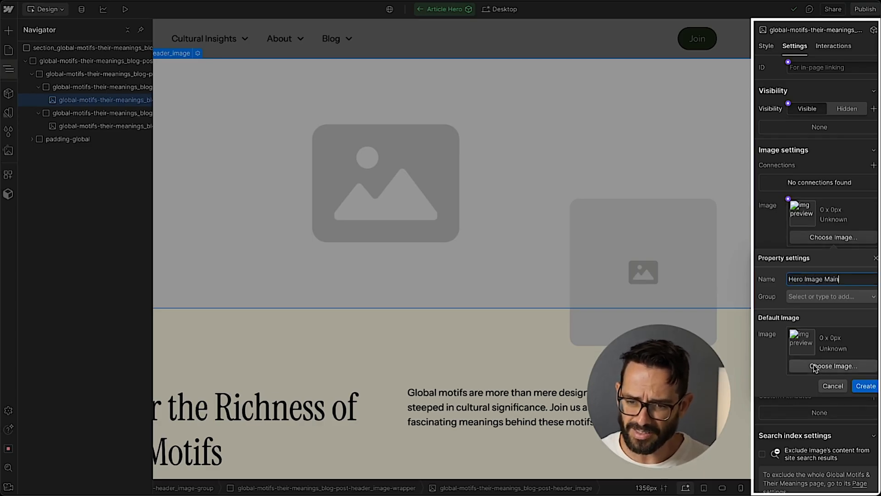
click(864, 386)
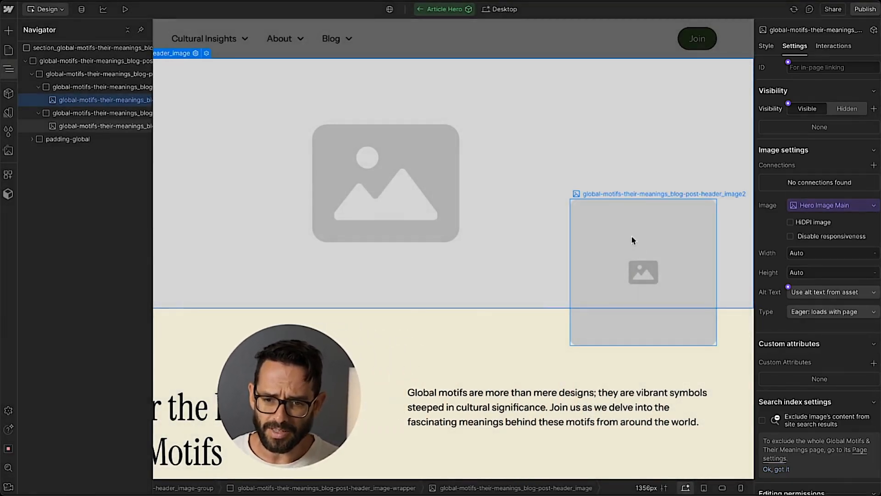
Connect the small overlapping image to a new image property named Article Author Image.
click(633, 239)
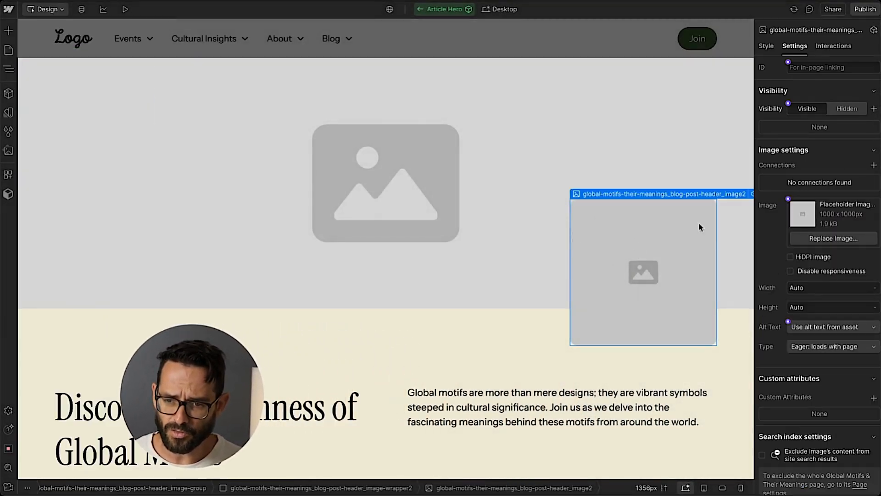
click(788, 199)
click(793, 218)
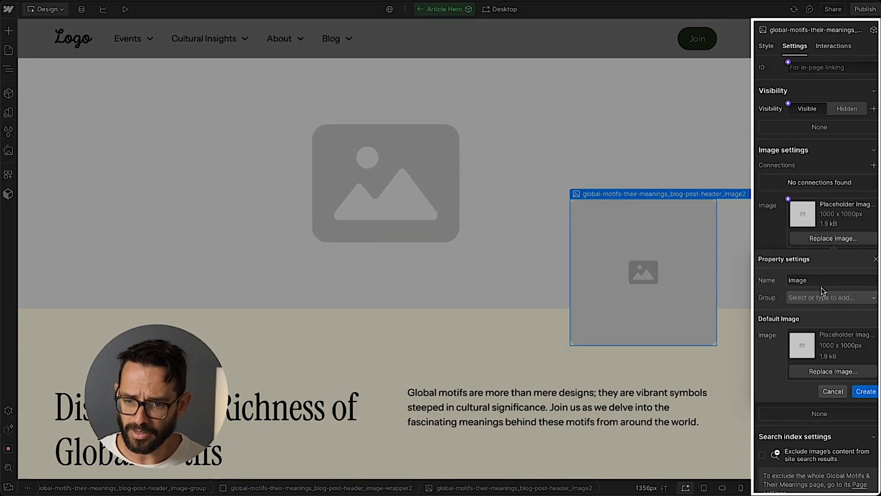
text(Article A)
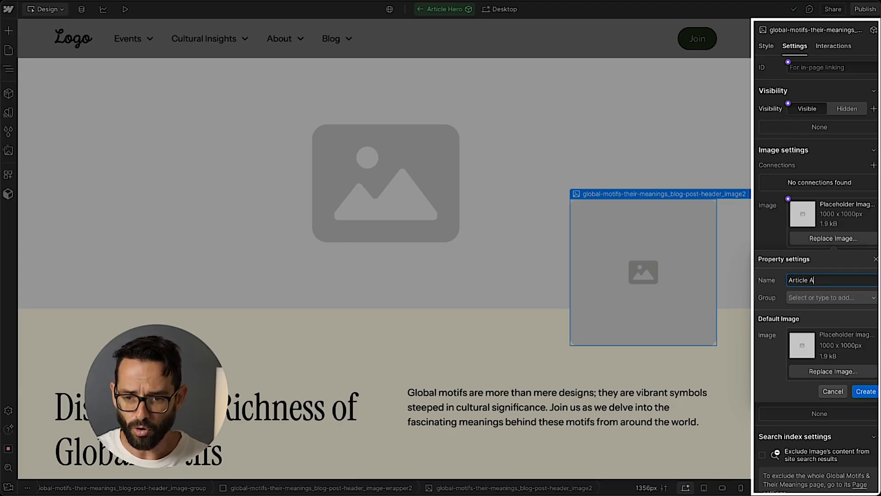
text(uthor Image)
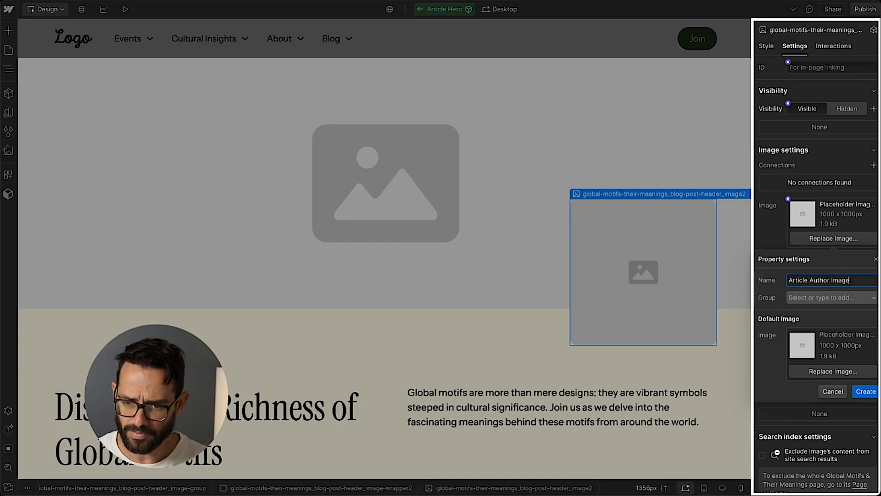
key(Return)
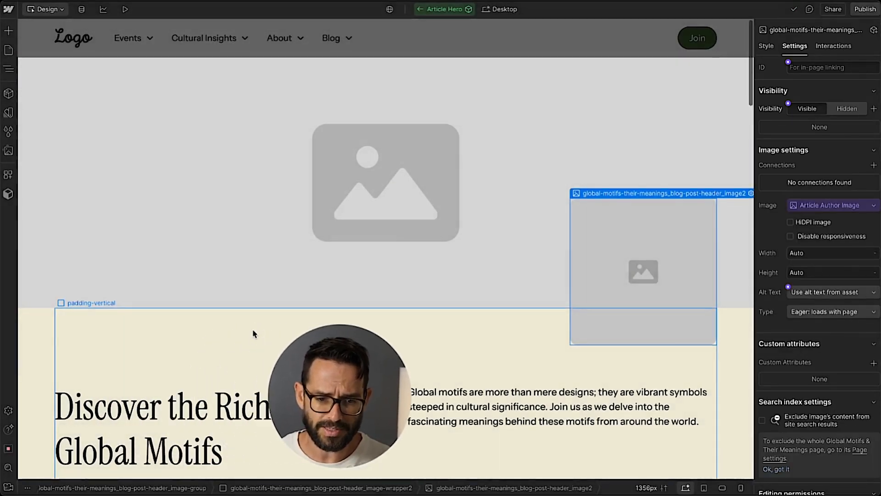
Connect the H1 heading's text to a new text property named Article Title.
scroll(220, 336, down, 2)
click(188, 337)
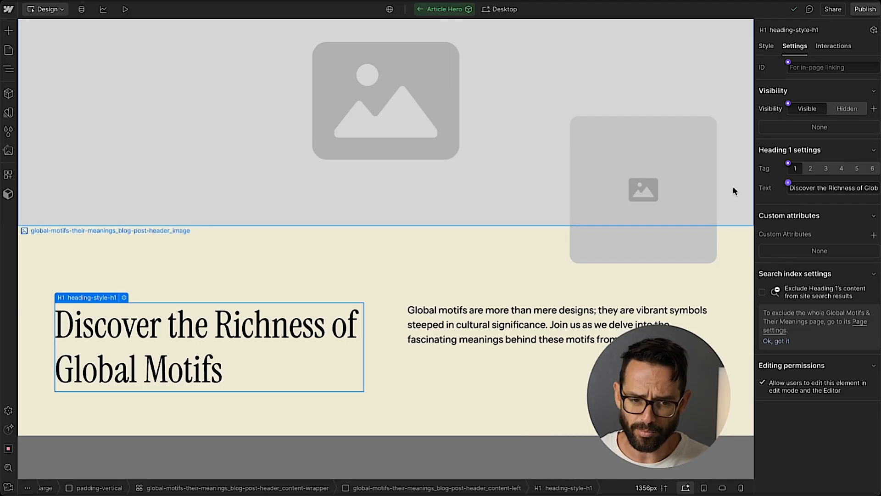
click(124, 298)
click(85, 437)
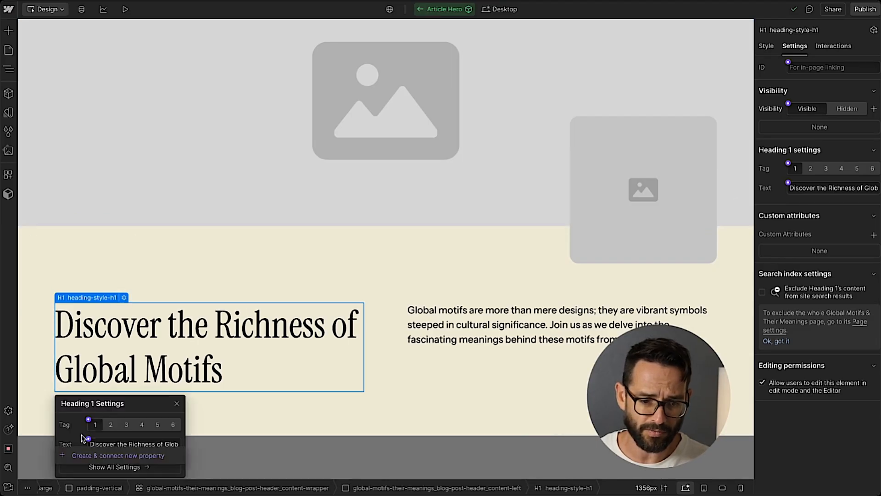
click(91, 455)
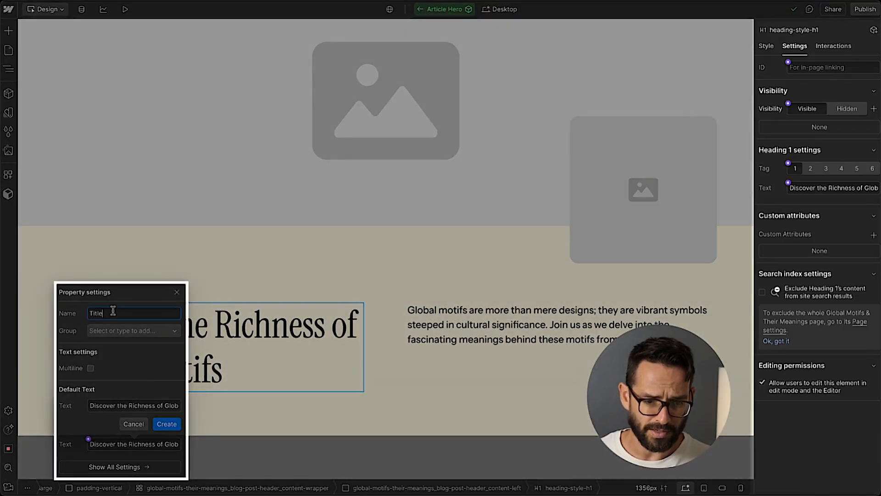
text(Ar)
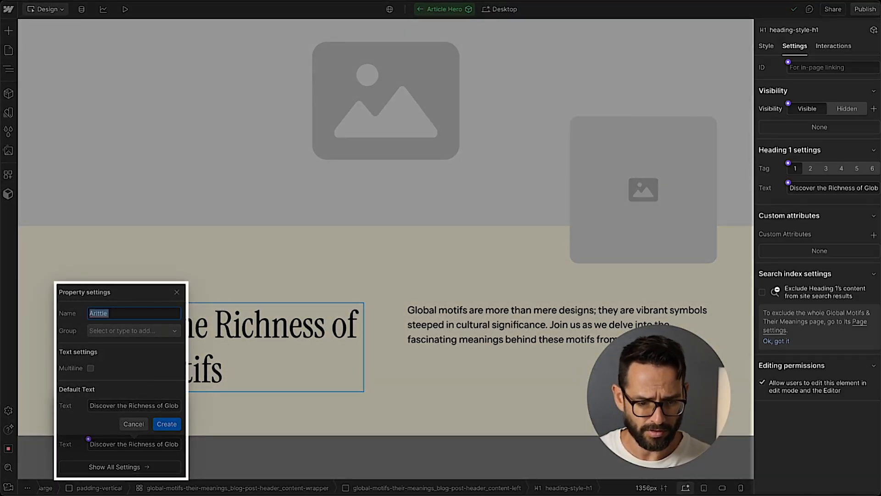
text(ticle )
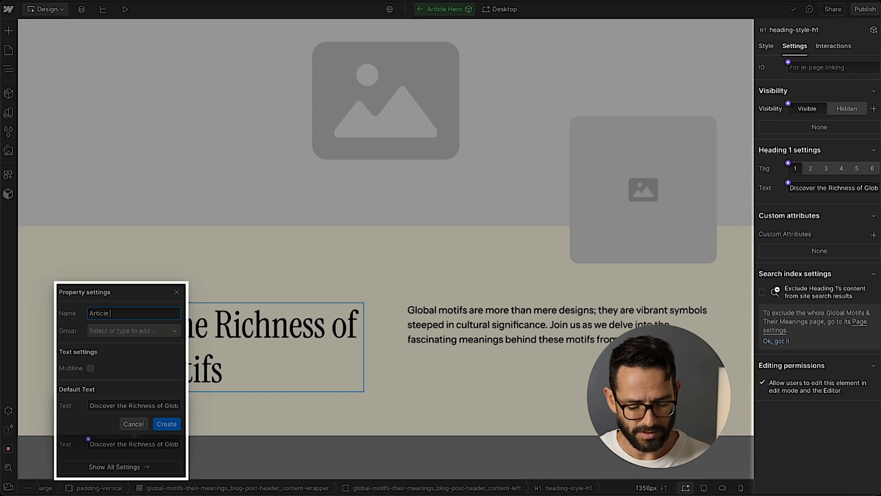
text(Title)
key(Return)
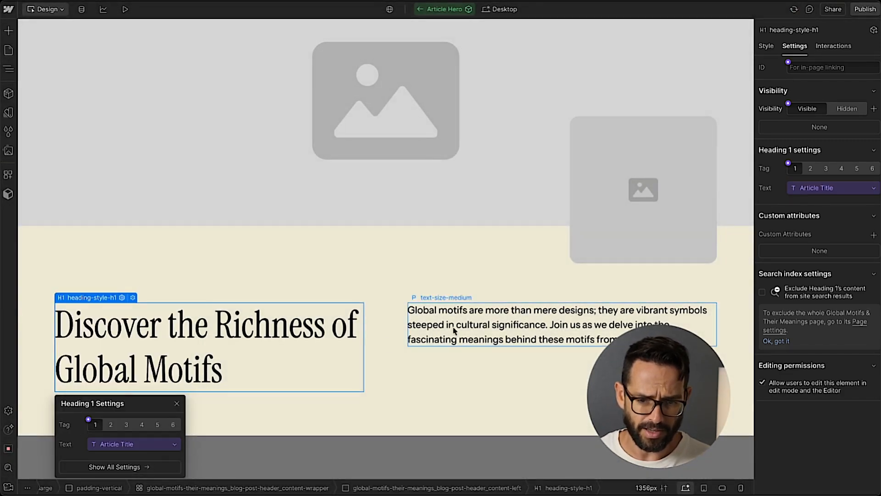
Connect the paragraph's text to a new multiline property named Article Subheading and leave the component editor.
click(454, 328)
click(788, 164)
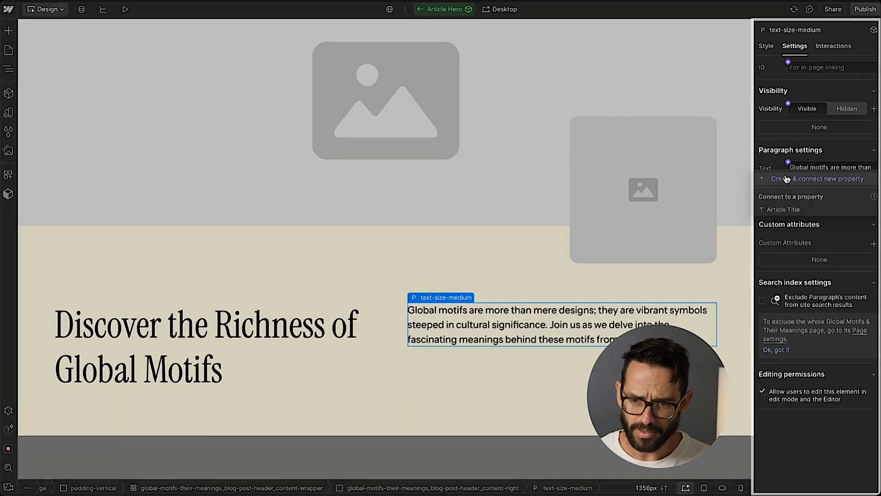
click(786, 175)
click(822, 236)
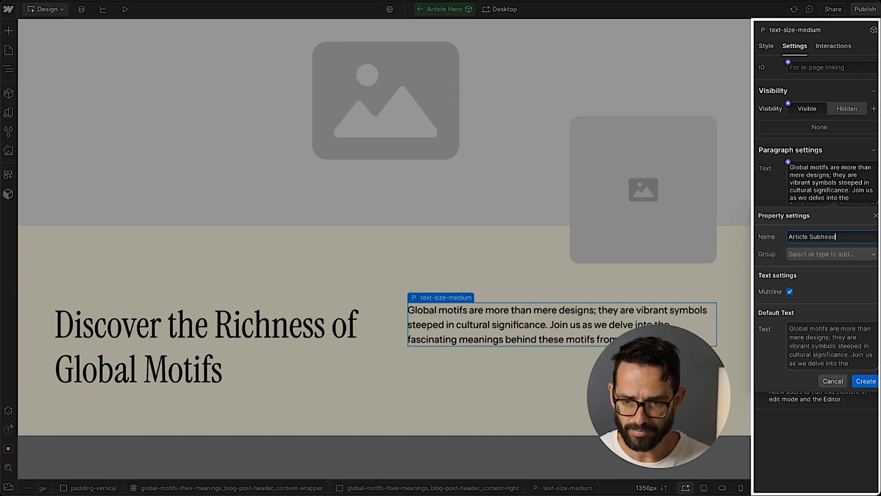
click(865, 381)
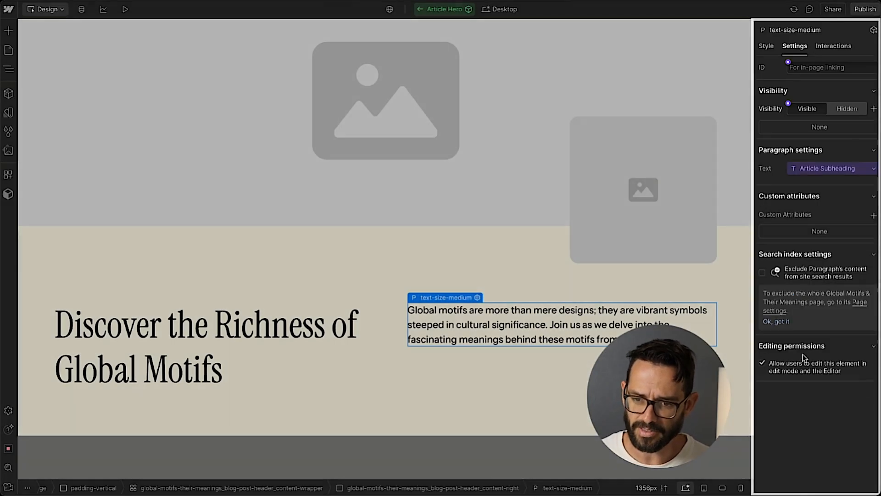
click(118, 452)
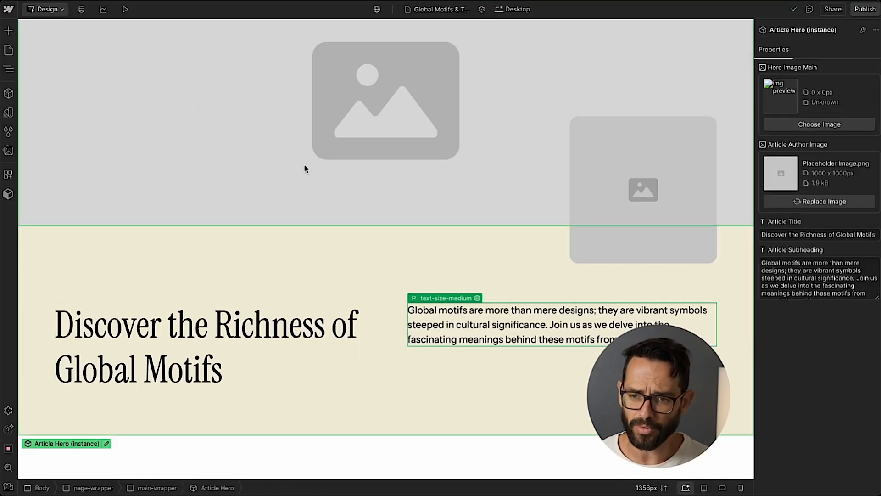
Assign the Article Hero component to a new component group named Article Page.
click(8, 69)
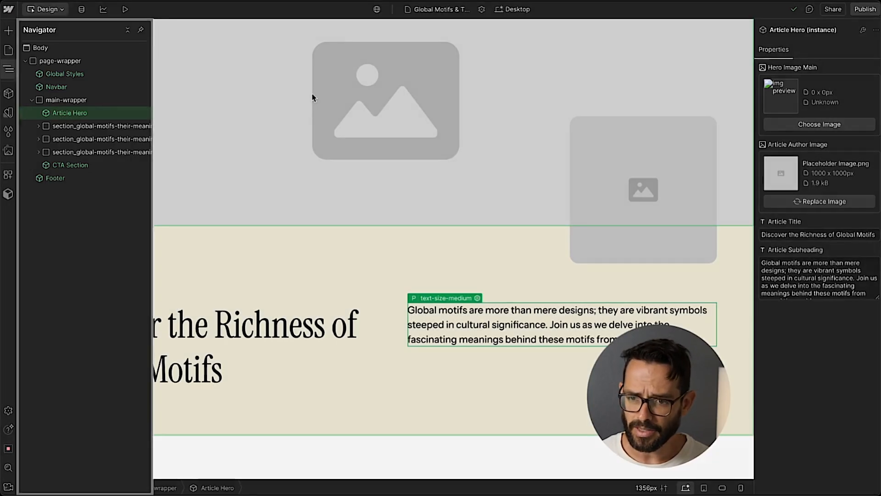
click(312, 95)
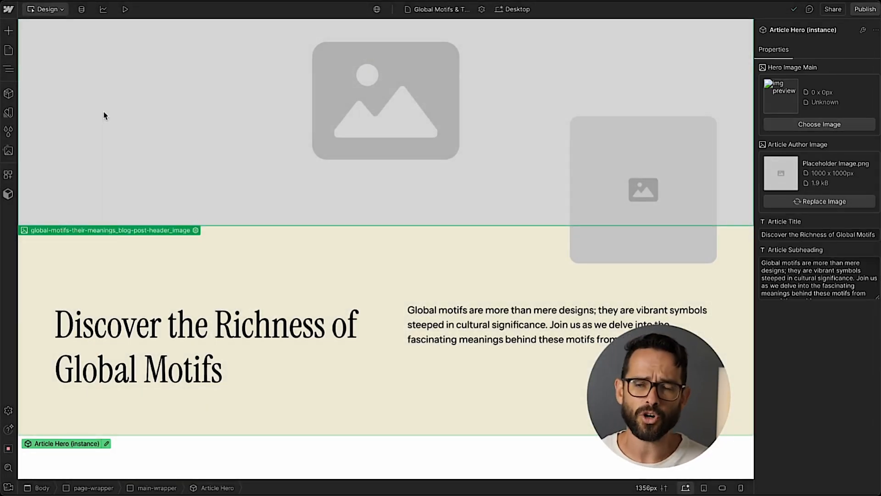
click(9, 93)
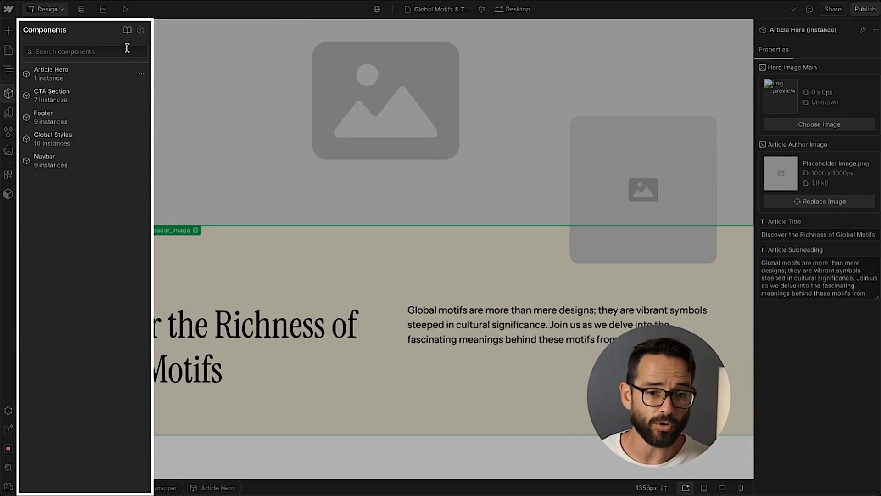
click(141, 76)
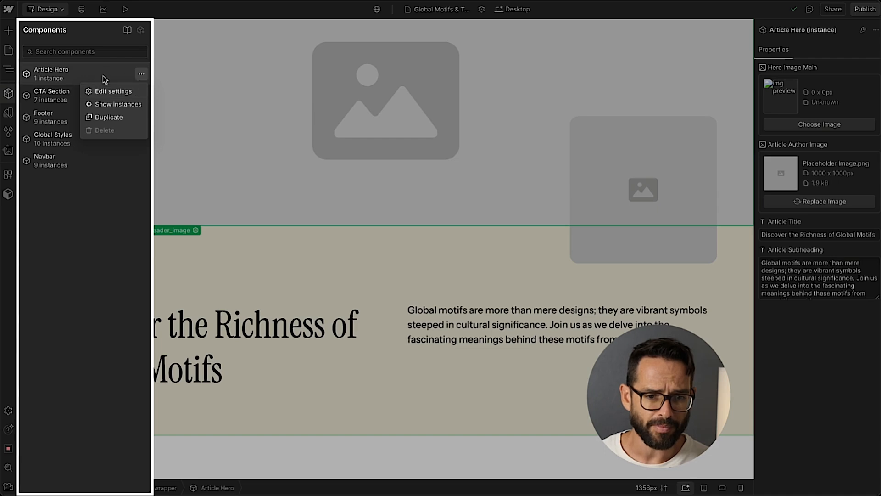
click(114, 92)
click(56, 158)
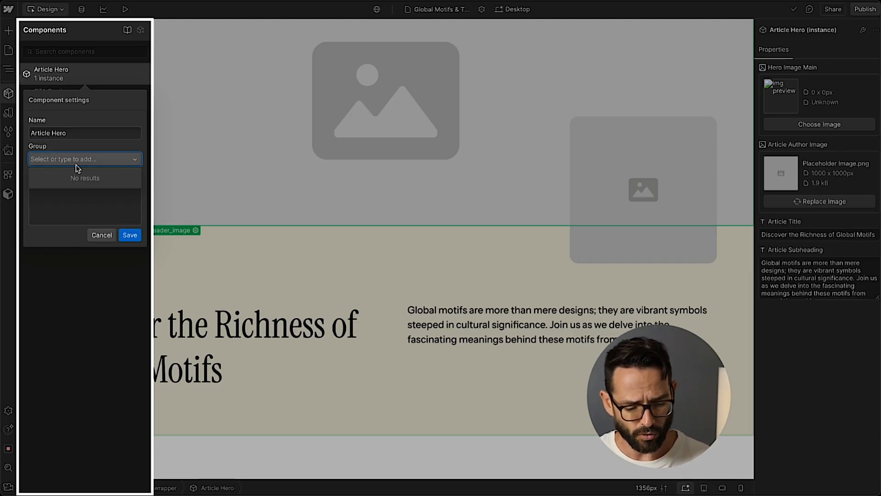
text(Artui)
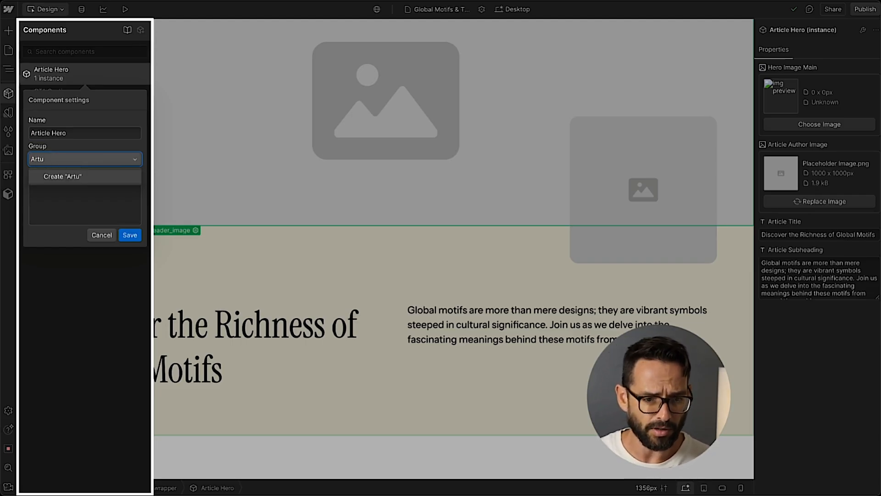
key(Return)
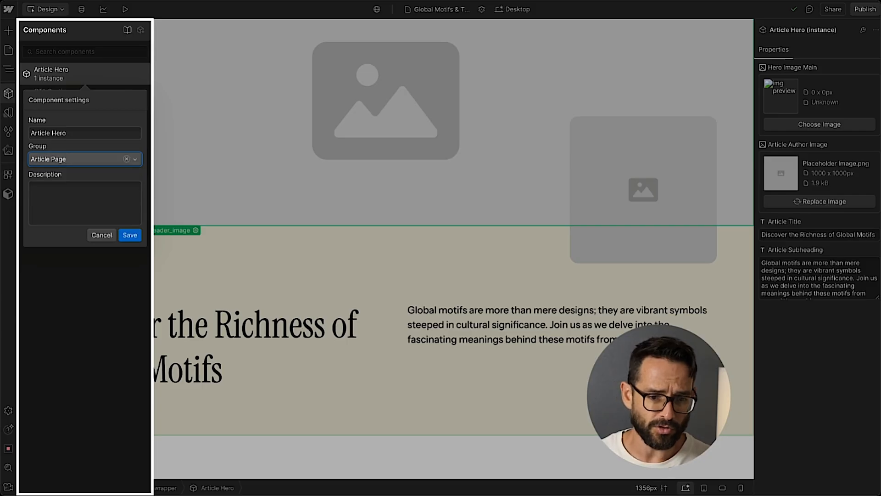
click(131, 236)
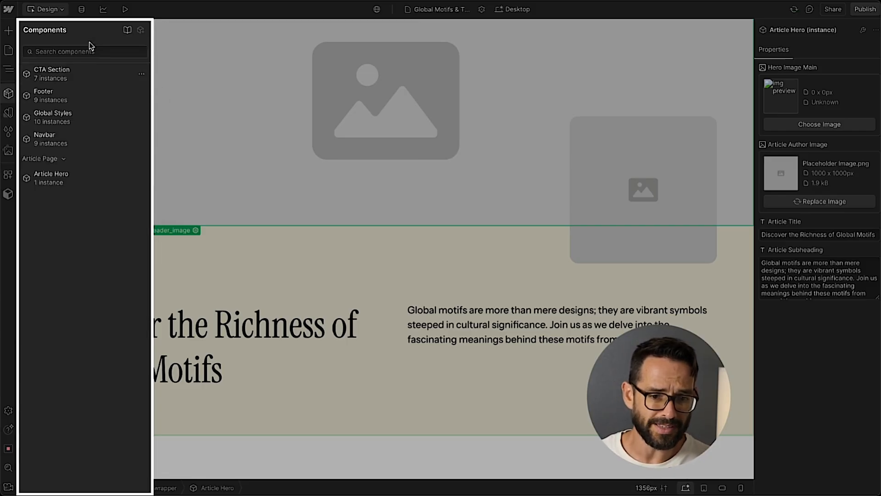
Switch to Figma and review the Component Library and Designed Website layouts for the article page sections.
mouse_move(51, 174)
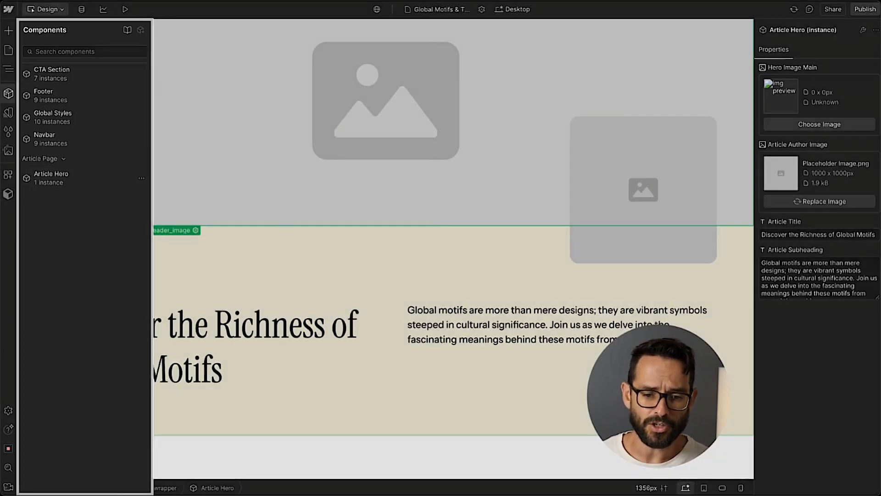
click(334, 457)
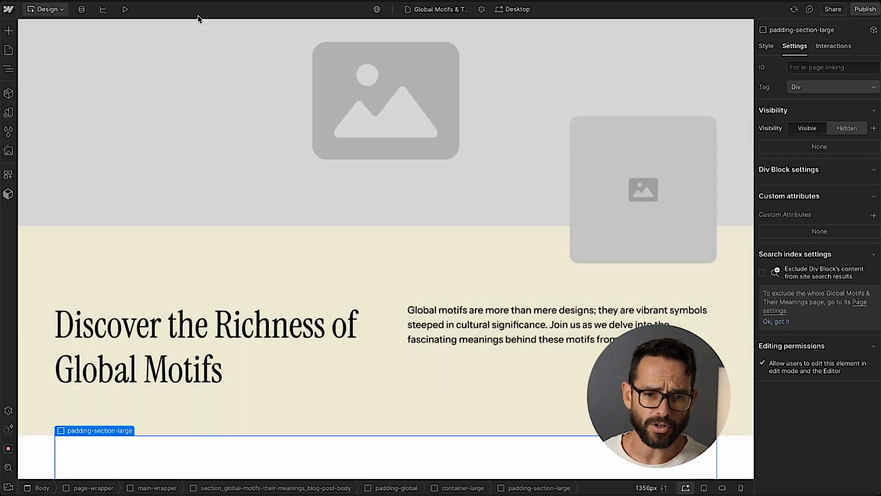
key(super+Tab)
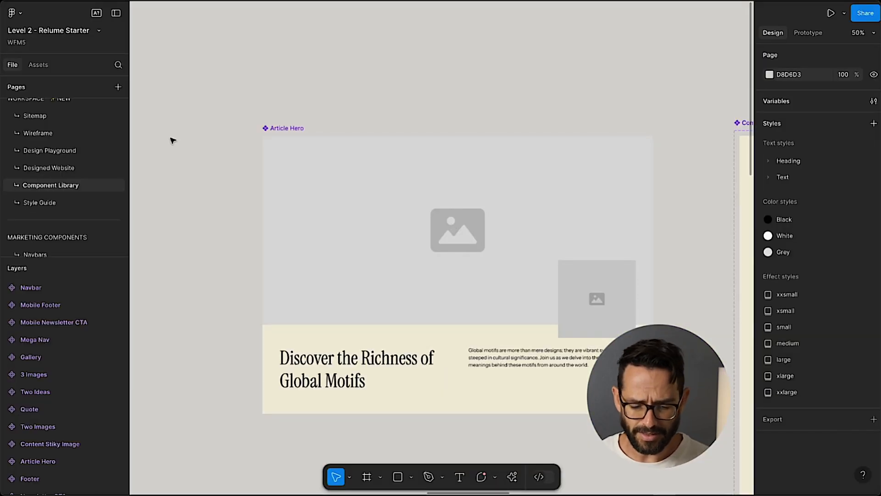
scroll(173, 140, down, 3)
scroll(193, 150, down, 5)
scroll(193, 149, right, 3)
scroll(189, 143, up, 5)
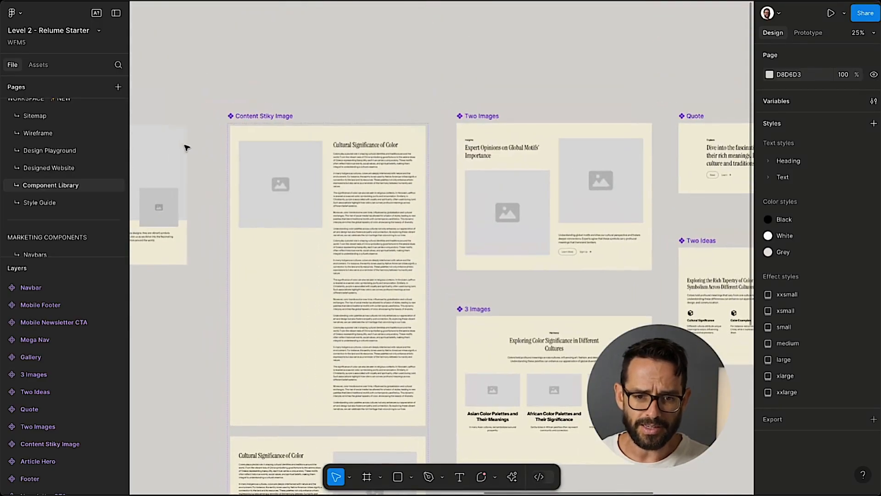
scroll(186, 147, left, 5)
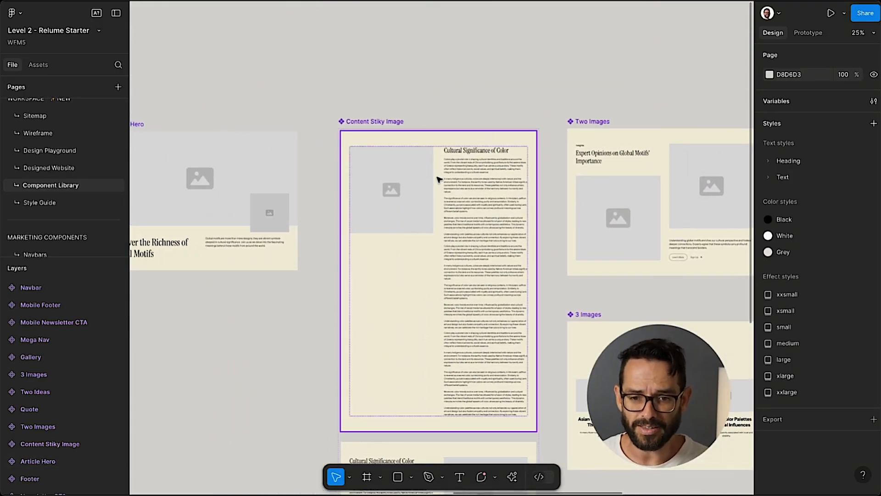
scroll(439, 179, down, 5)
scroll(410, 75, up, 2)
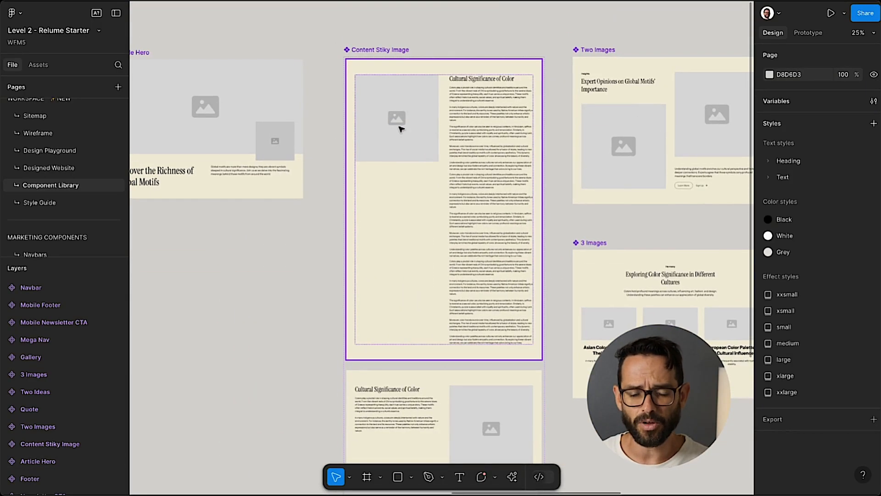
scroll(397, 115, down, 3)
scroll(486, 345, up, 2)
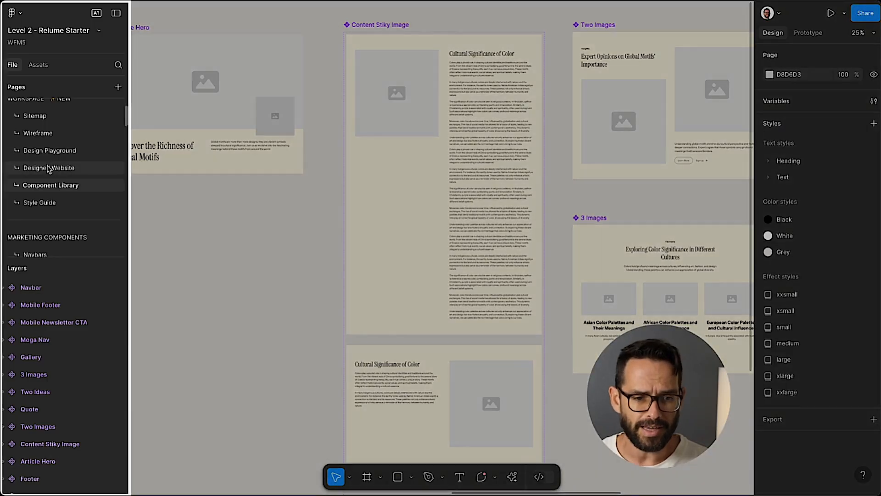
click(101, 168)
scroll(320, 188, down, 3)
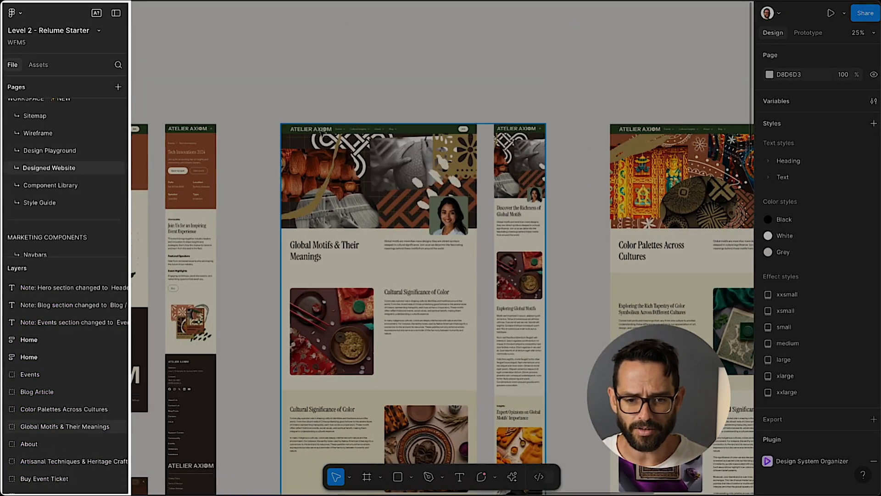
scroll(320, 189, up, 3)
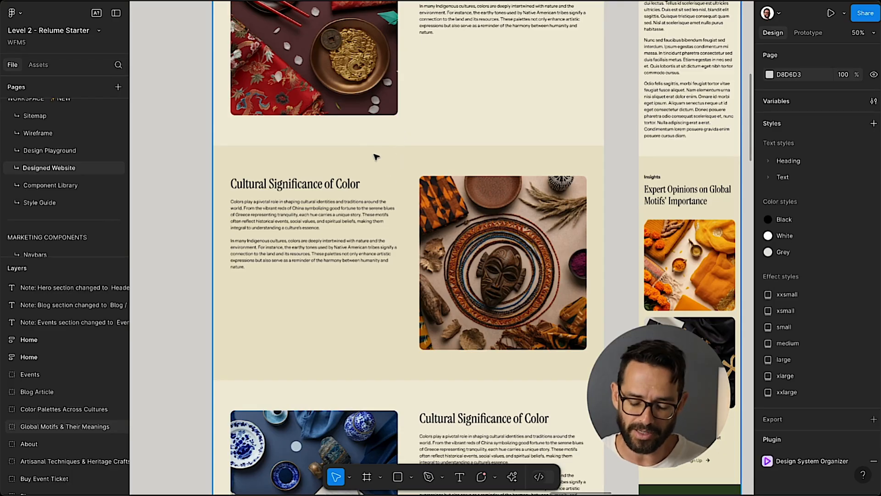
scroll(376, 157, down, 3)
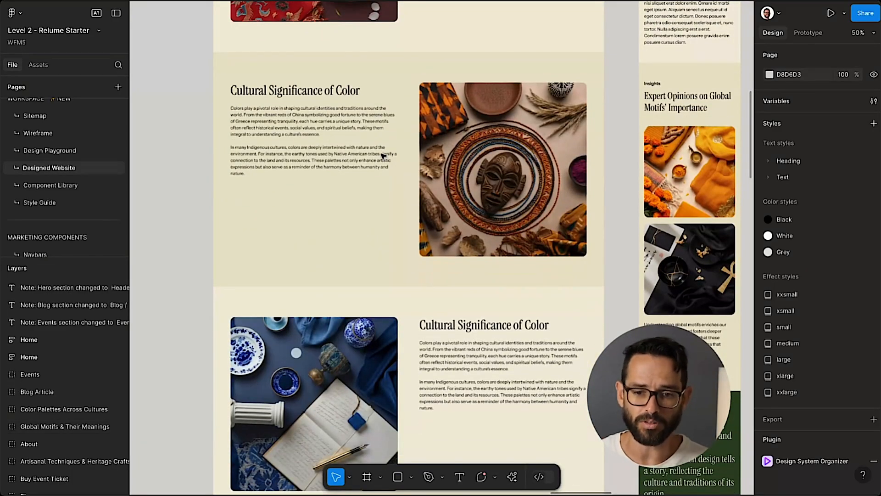
scroll(383, 156, up, 4)
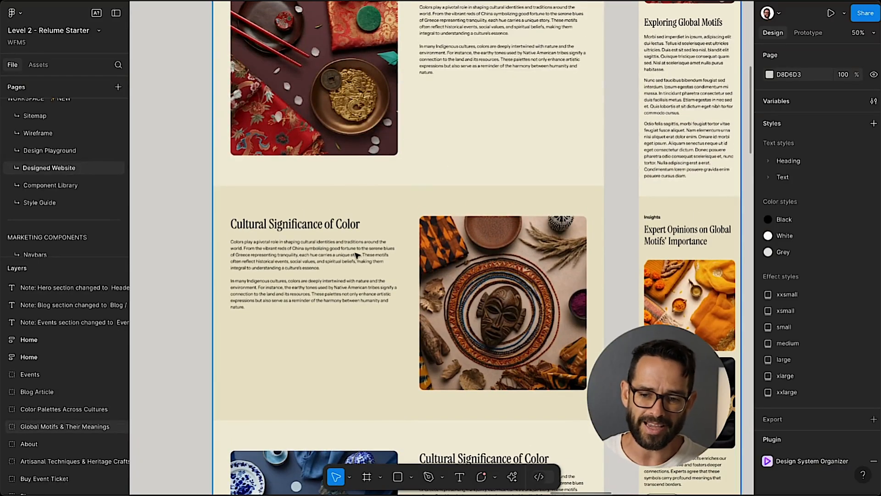
scroll(356, 255, up, 8)
scroll(357, 252, down, 5)
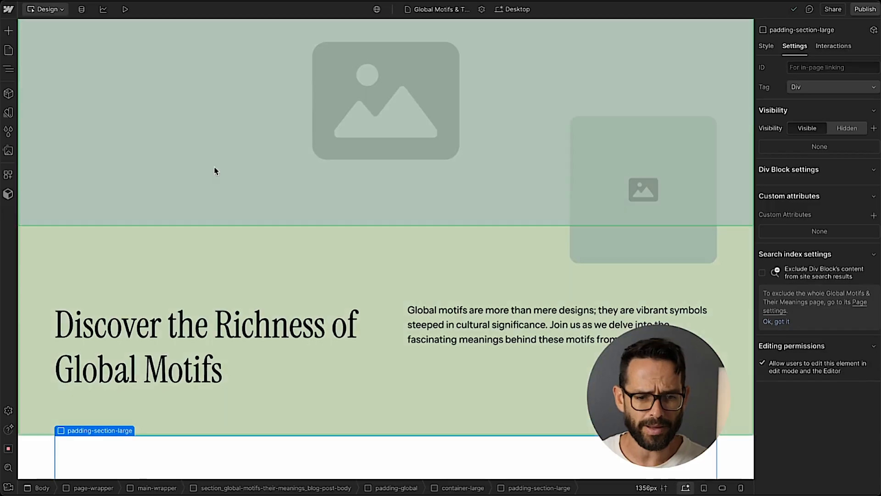
scroll(214, 169, down, 10)
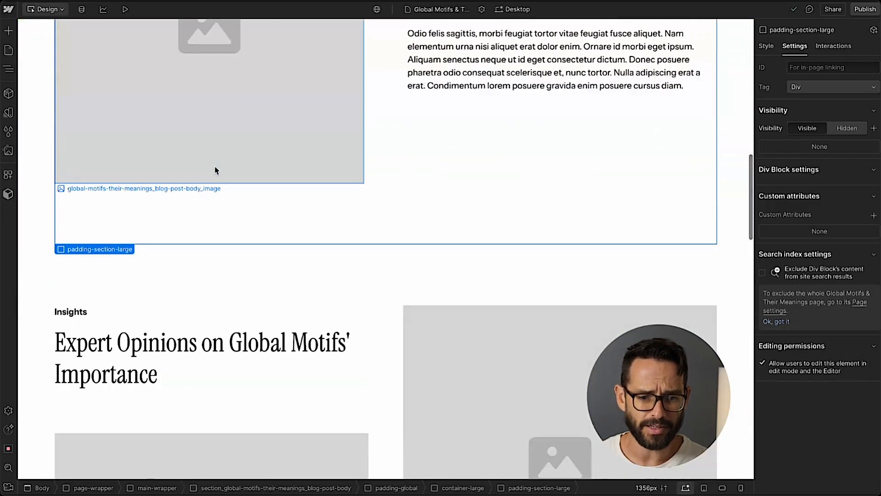
Convert the blog post body section into a new component named Article with Image in the Article Page group.
scroll(45, 46, up, 5)
click(48, 79)
scroll(236, 87, down, 5)
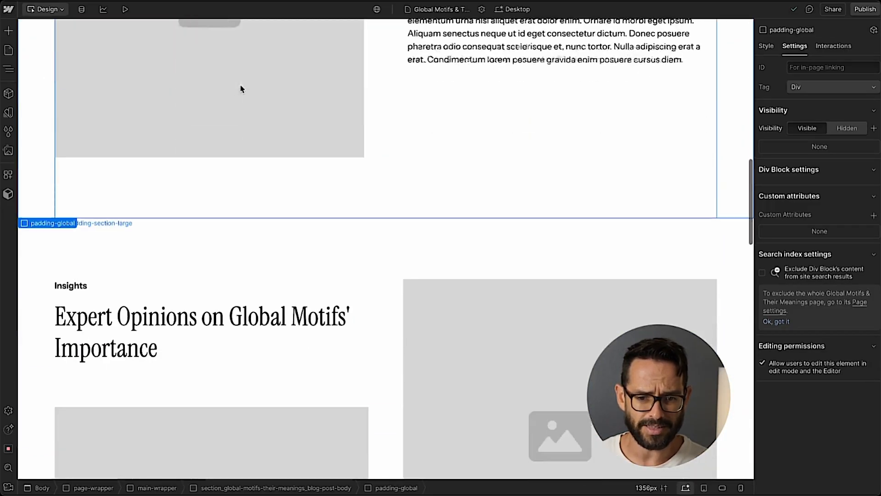
scroll(234, 89, up, 6)
key(z)
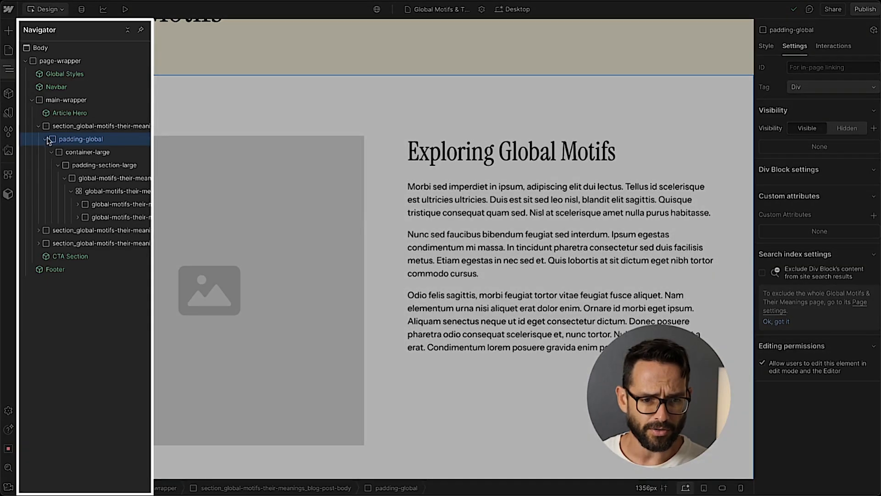
click(72, 128)
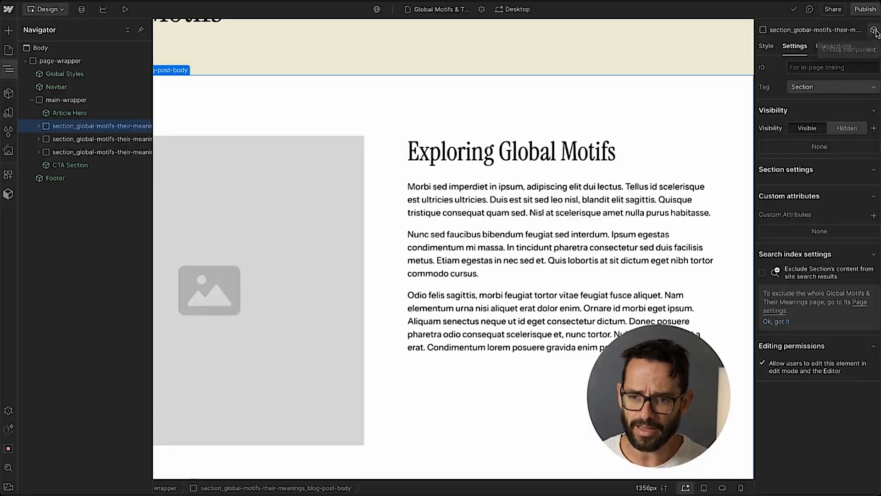
click(874, 30)
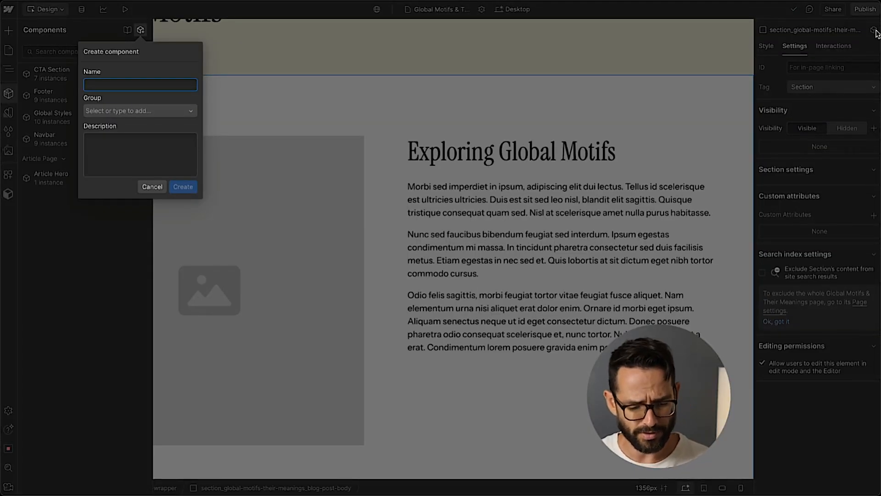
text(Article)
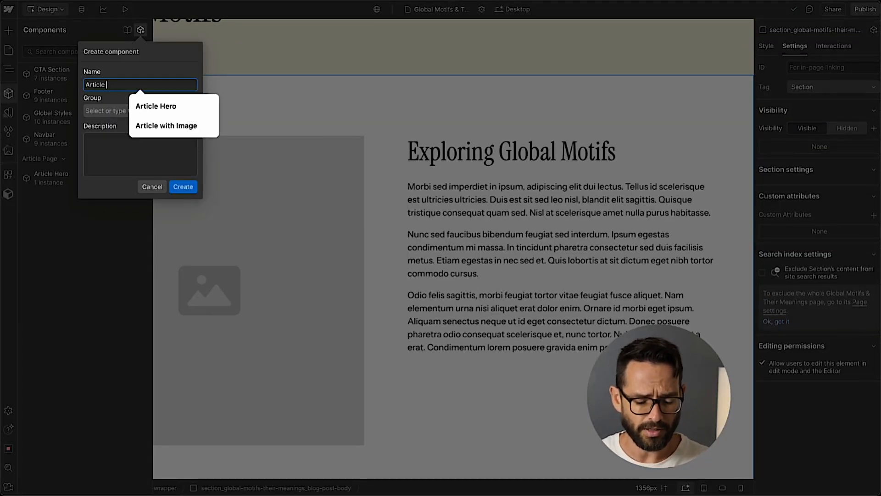
text( with Imag)
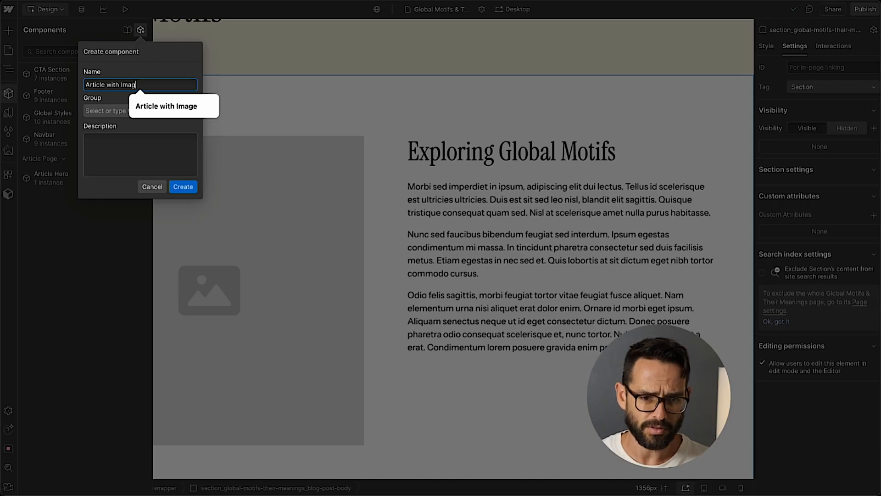
text(e)
click(193, 111)
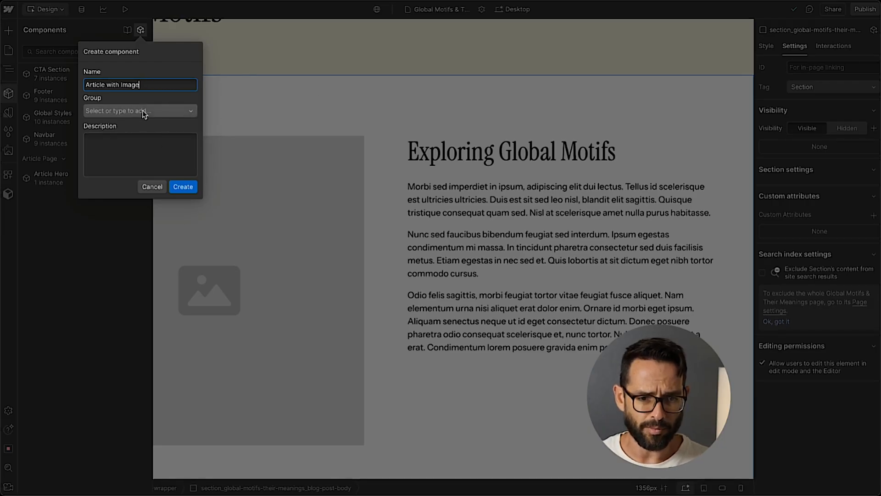
click(117, 130)
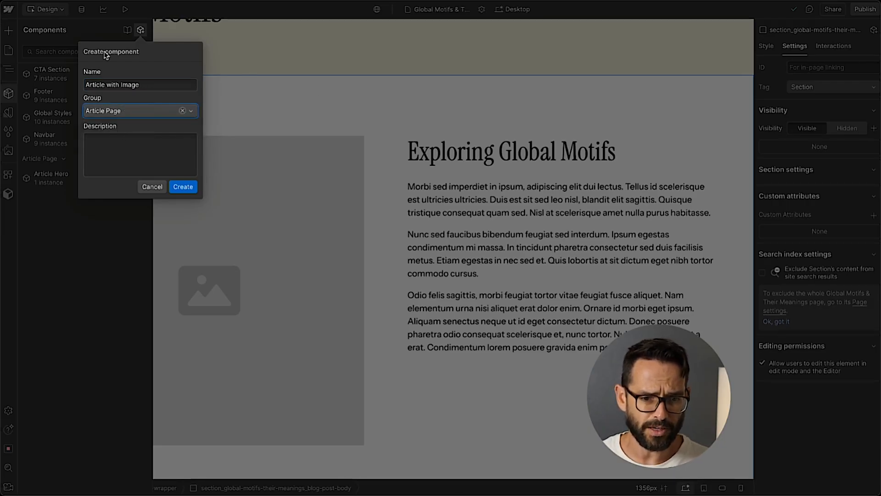
click(182, 187)
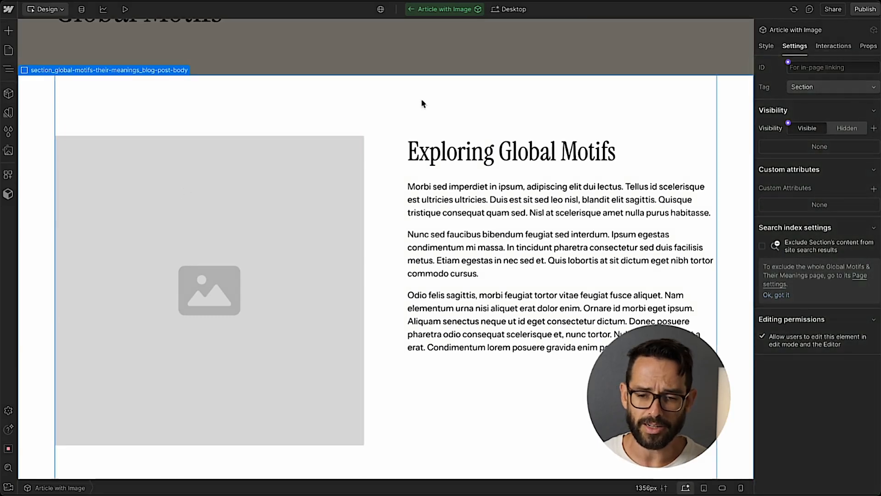
Add the color-scheme-1 class to the Article with Image component's section element.
key(z)
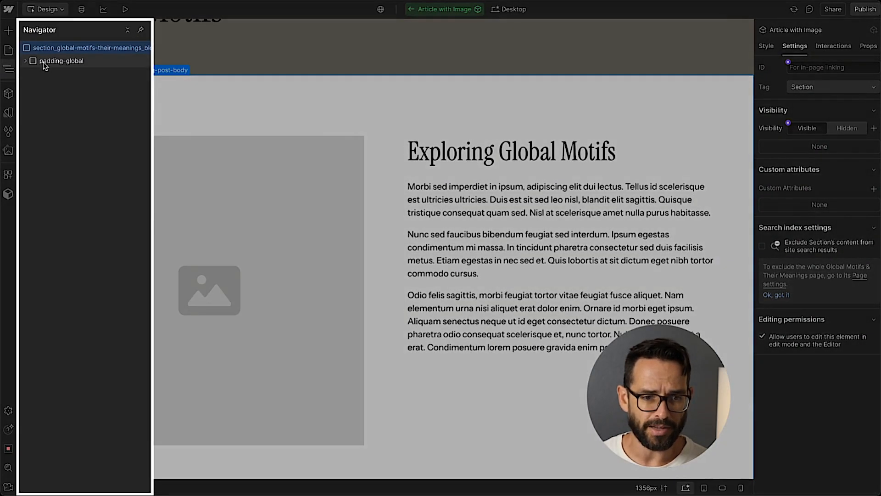
click(763, 45)
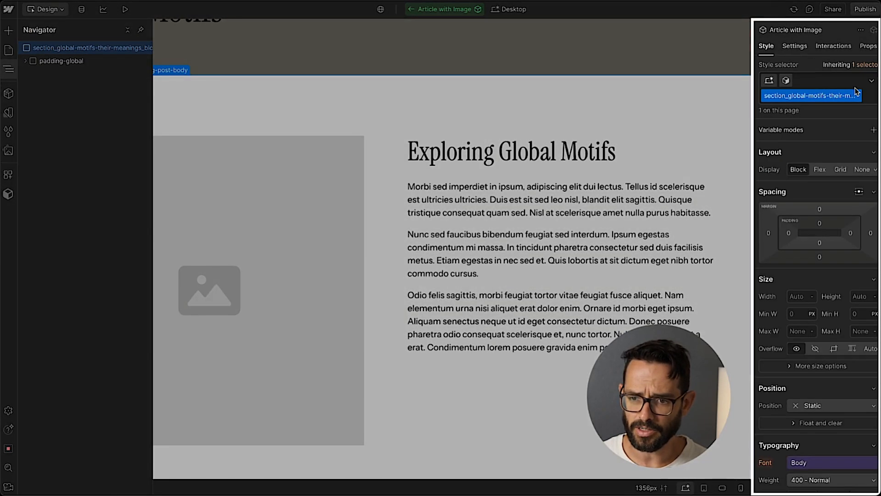
click(863, 80)
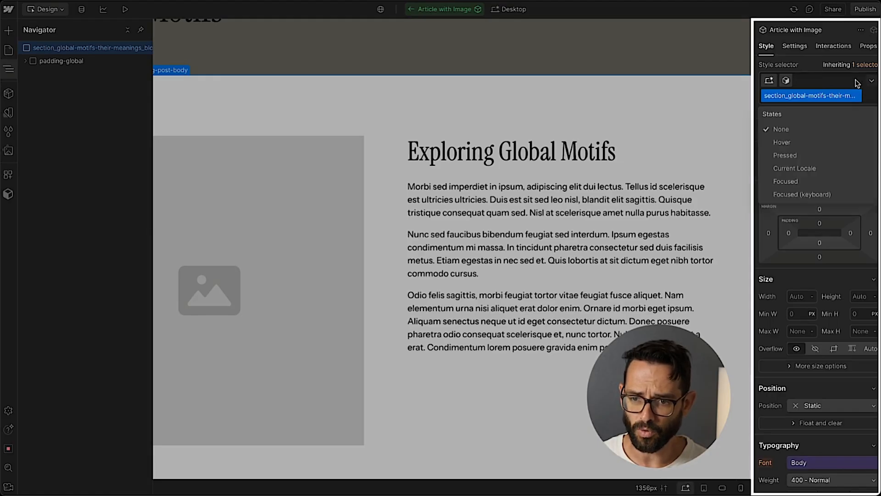
click(865, 98)
click(865, 102)
text(color-sc)
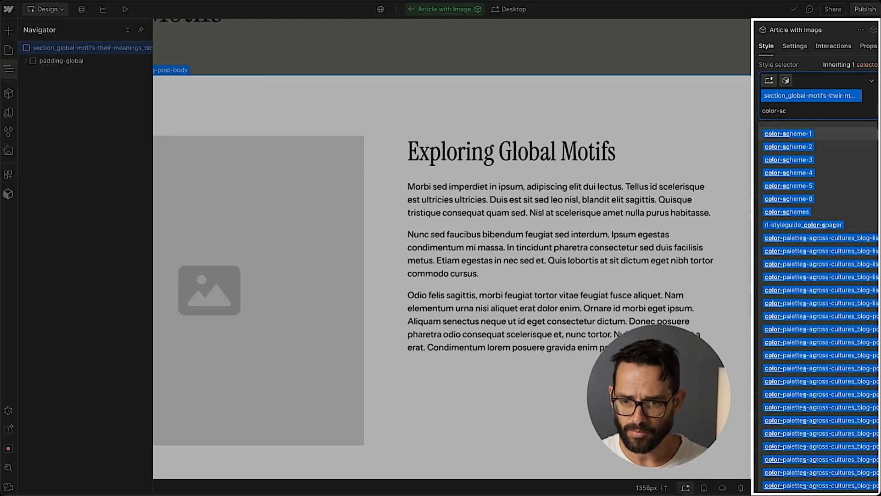
key(Return)
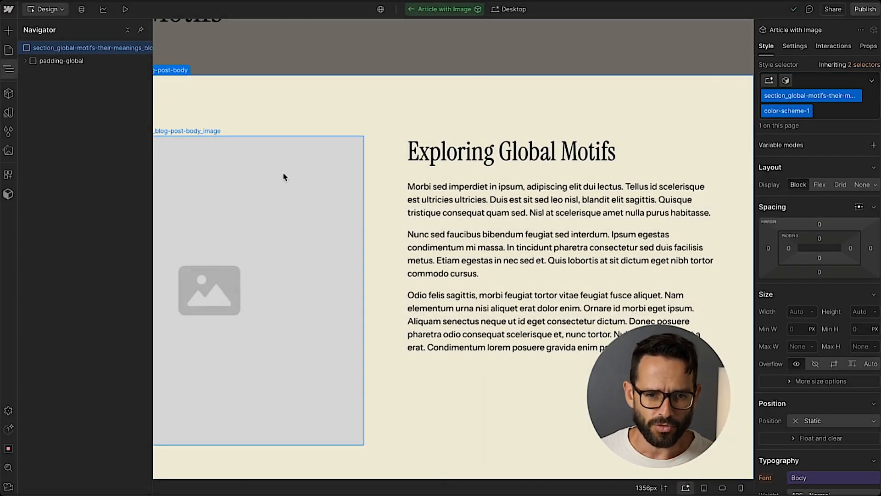
Link the article image to a new component image property named Article Image.
click(202, 152)
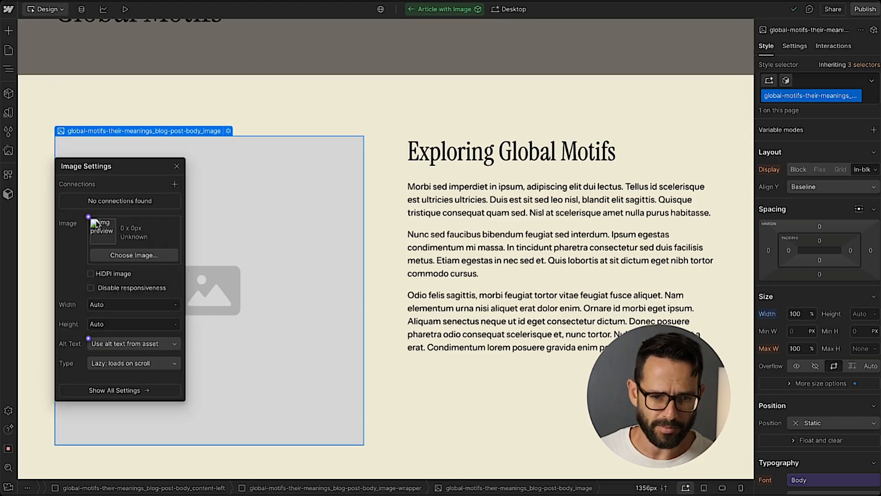
click(88, 216)
click(99, 236)
double_click(115, 297)
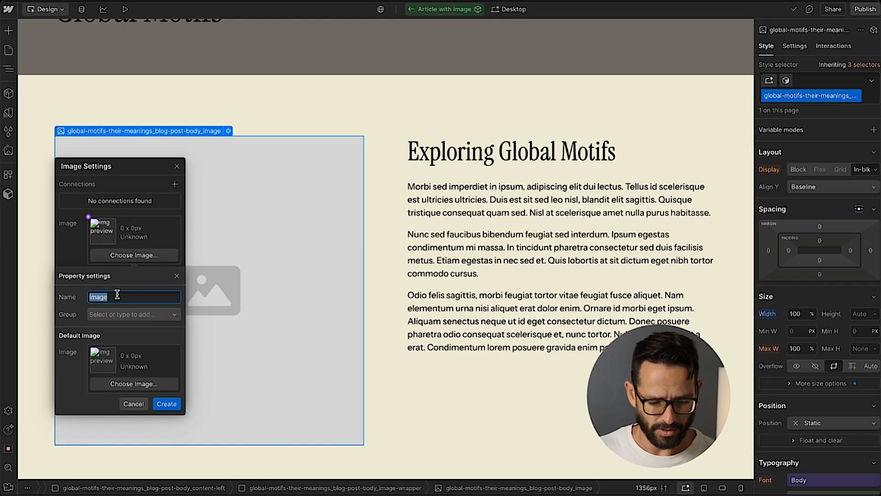
text(Article)
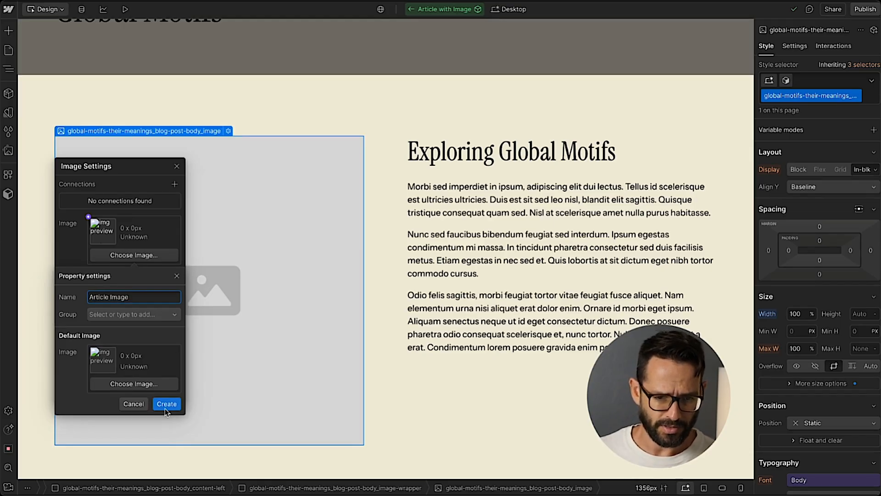
click(166, 404)
click(176, 166)
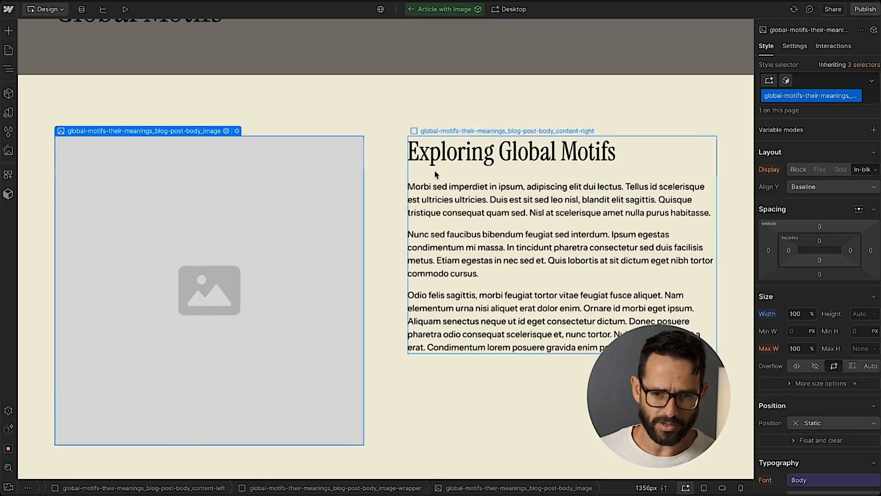
Split the rich text's first line into its own paragraph and format 'Morbi sed imperdiet in ipsum' as an H2 heading.
click(435, 160)
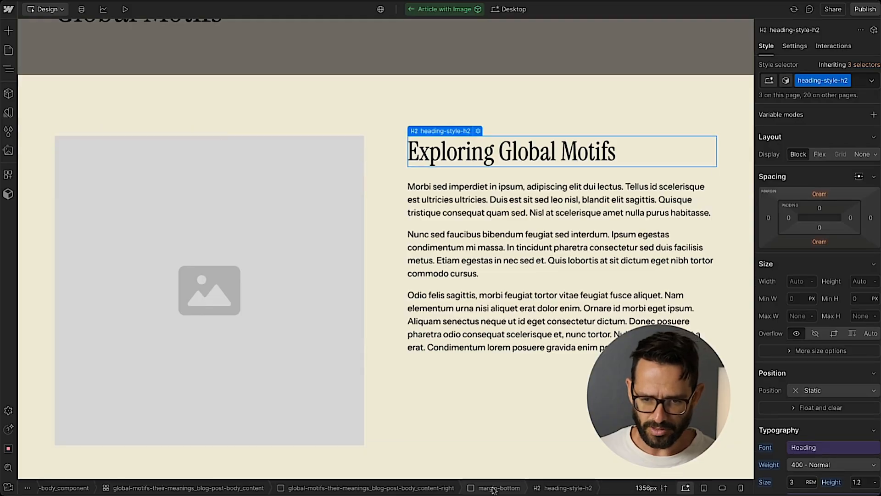
click(8, 68)
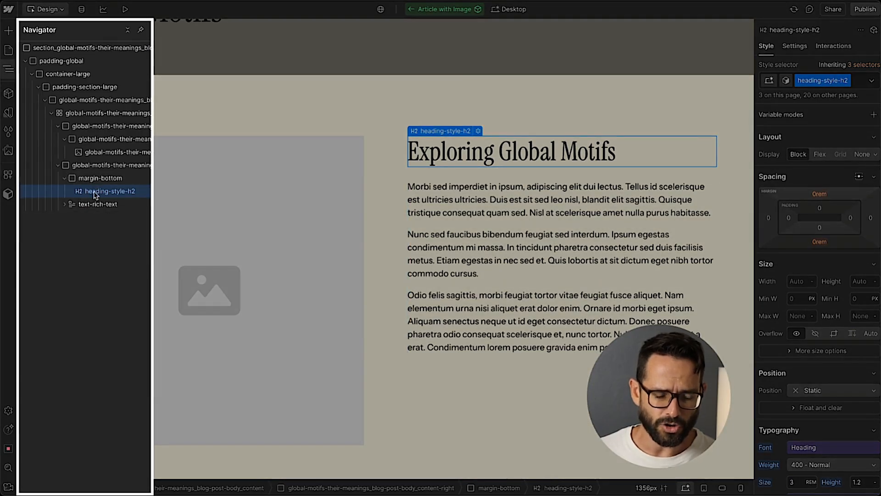
click(86, 205)
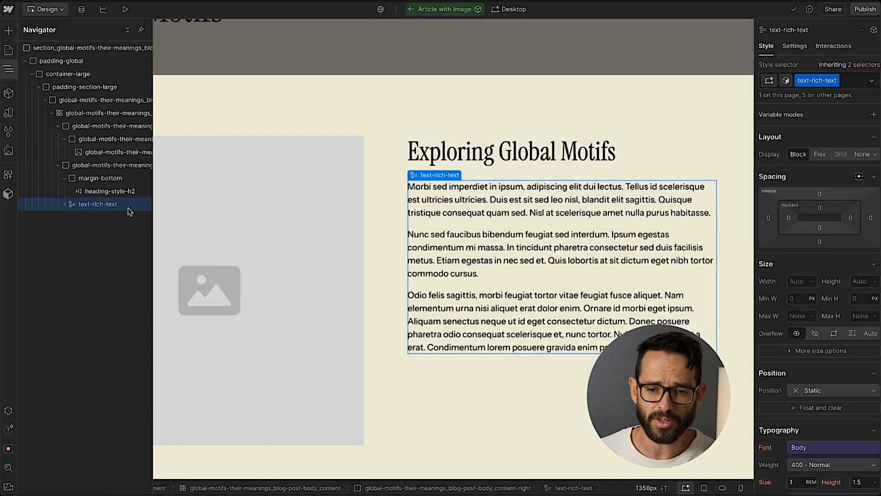
double_click(519, 199)
triple_click(530, 187)
drag(525, 187, 353, 189)
click(524, 186)
key(Return)
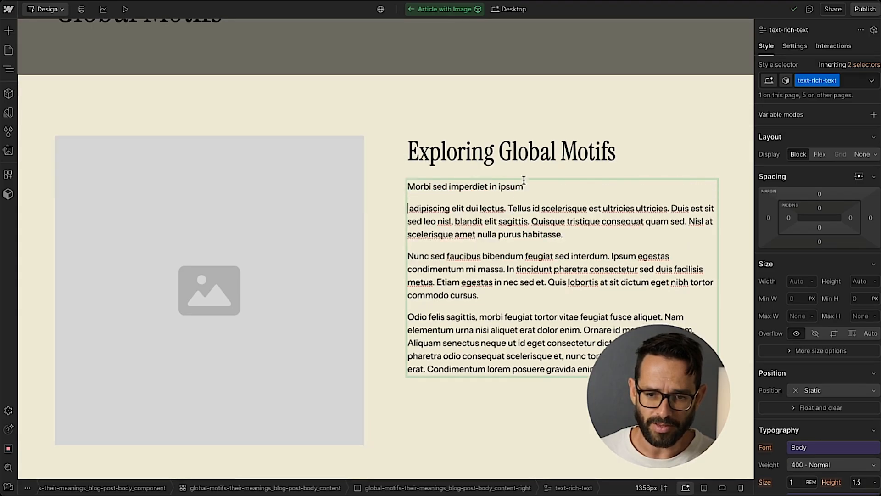
drag(523, 187, 379, 180)
click(496, 169)
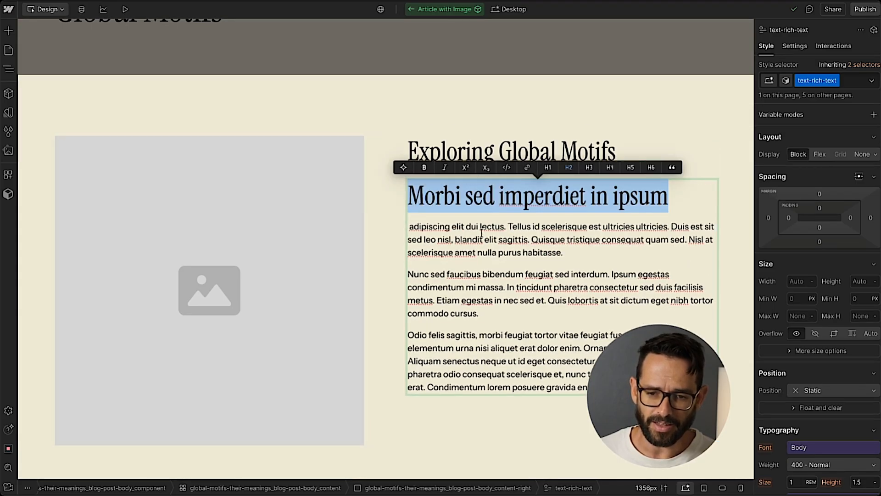
key(Escape)
Delete the separate Exploring Global Motifs heading above the rich text.
click(404, 187)
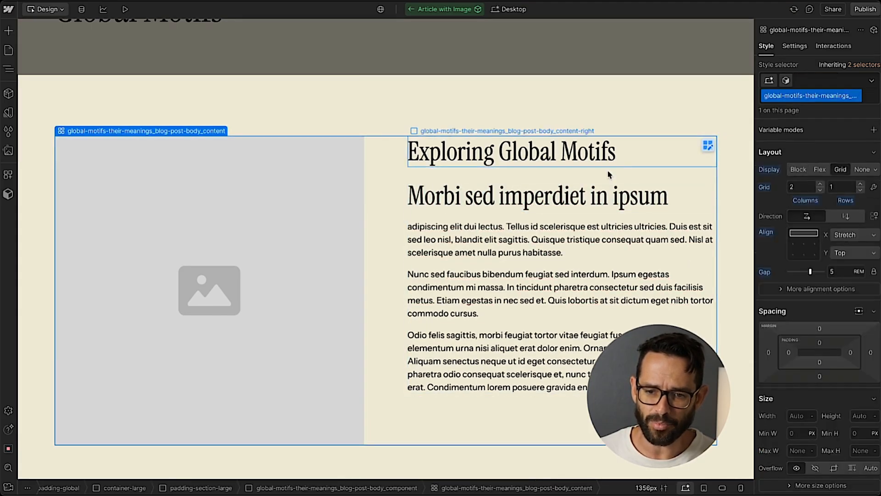
click(634, 152)
key(Delete)
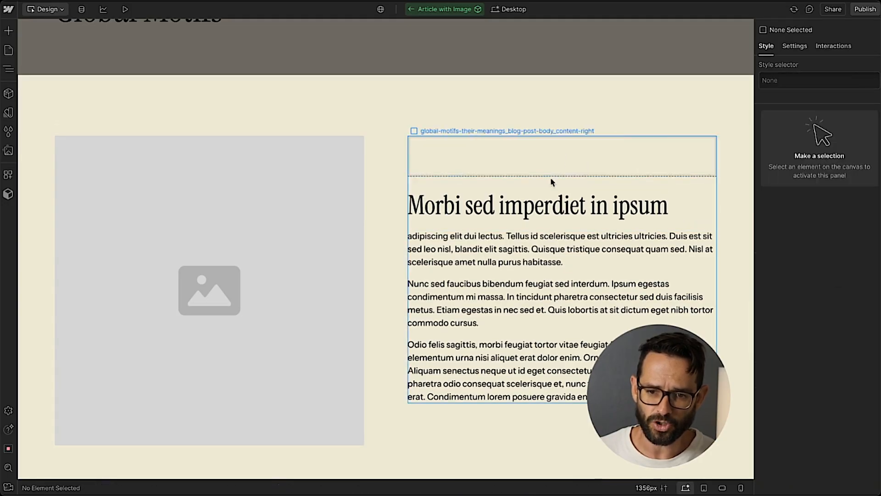
Link the rich text block's content to a new component property named Article Content.
click(541, 168)
click(525, 160)
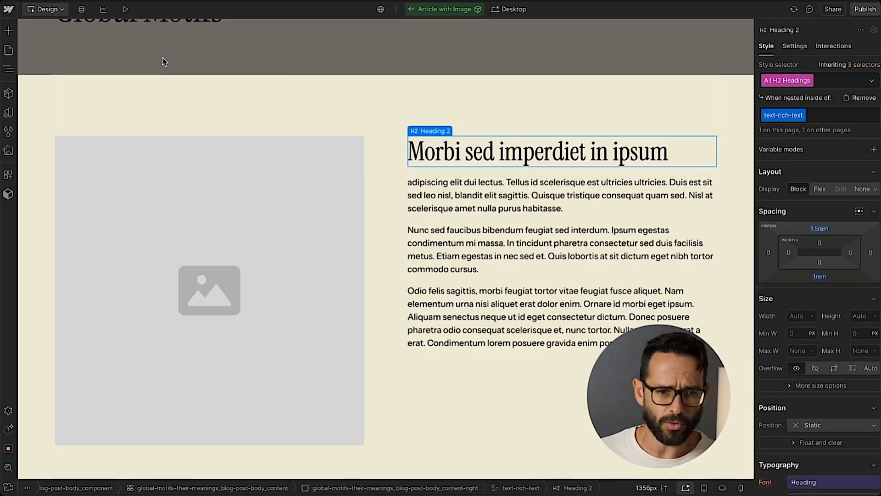
click(8, 69)
click(428, 131)
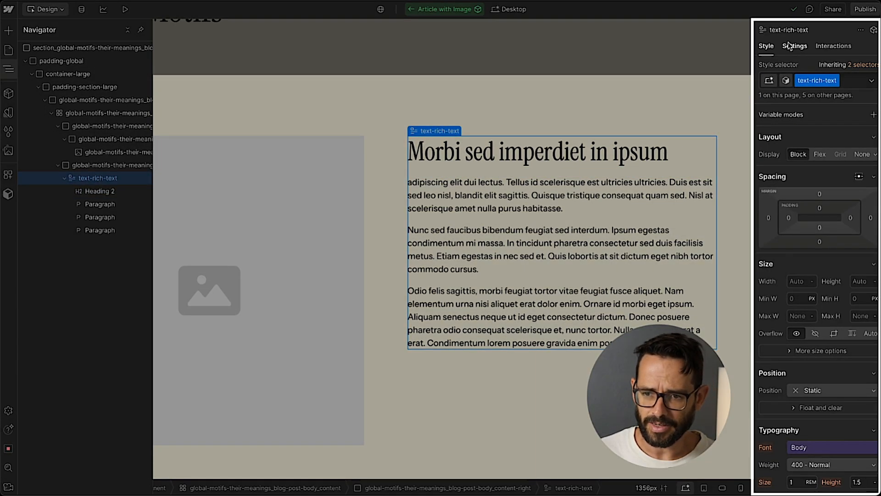
click(801, 49)
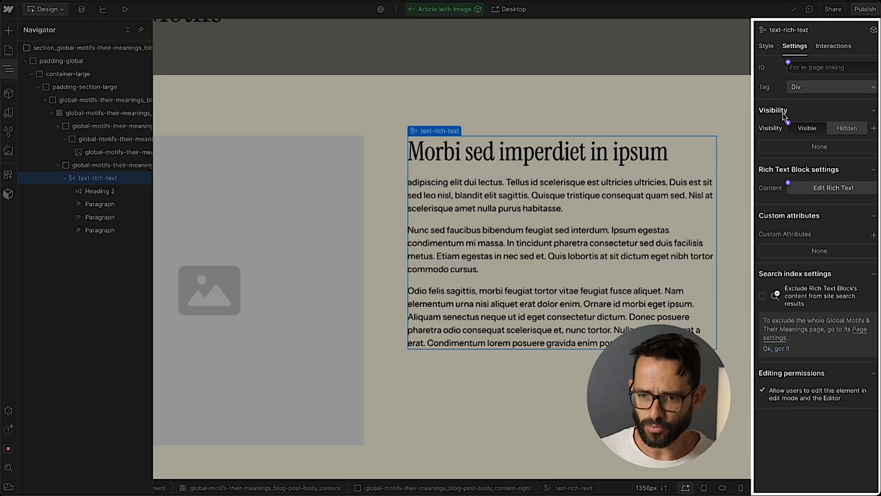
click(788, 184)
click(786, 196)
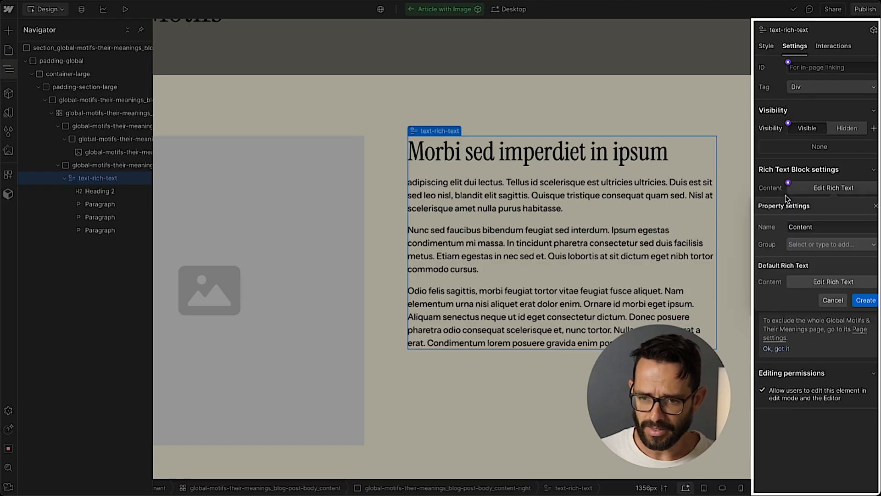
double_click(822, 225)
text(Article Conte)
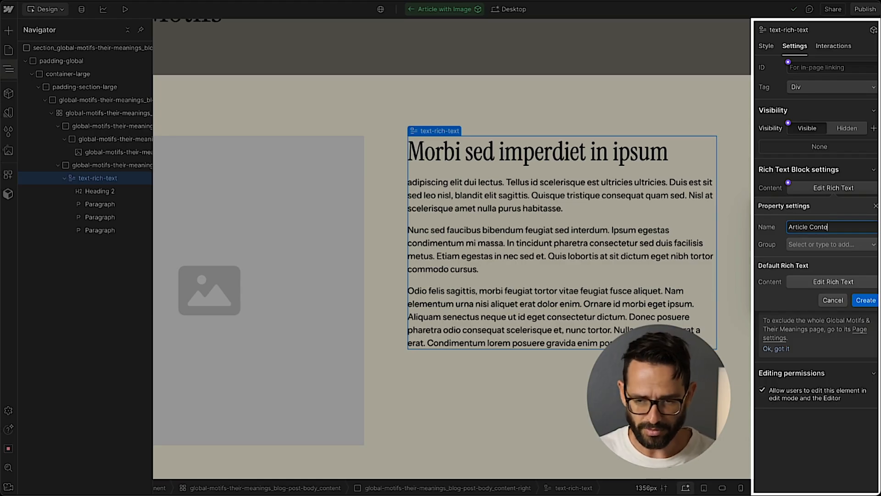
text(nt)
click(865, 299)
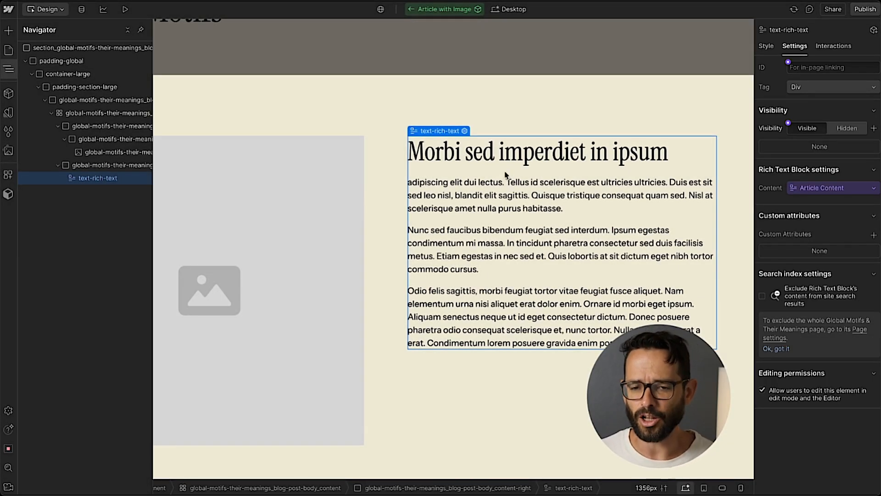
Inspect the rich text block's settings and scroll through the Article with Image section.
click(477, 179)
double_click(448, 178)
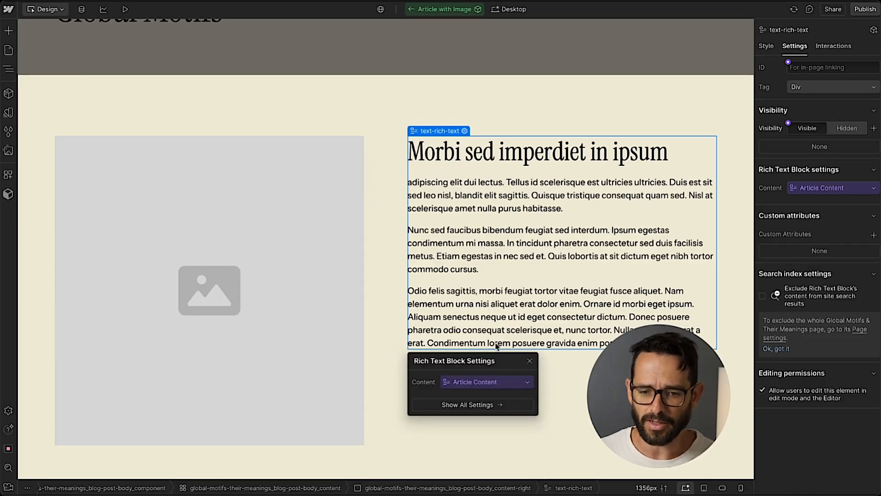
click(529, 361)
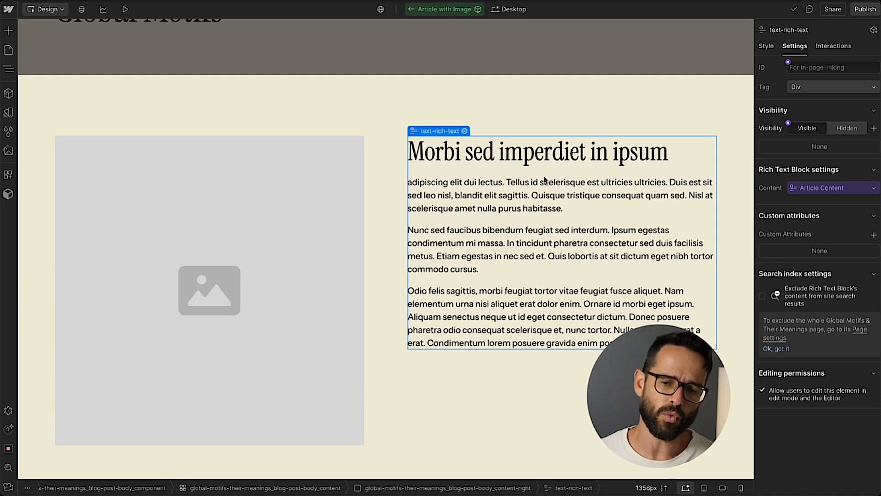
scroll(523, 160, down, 1)
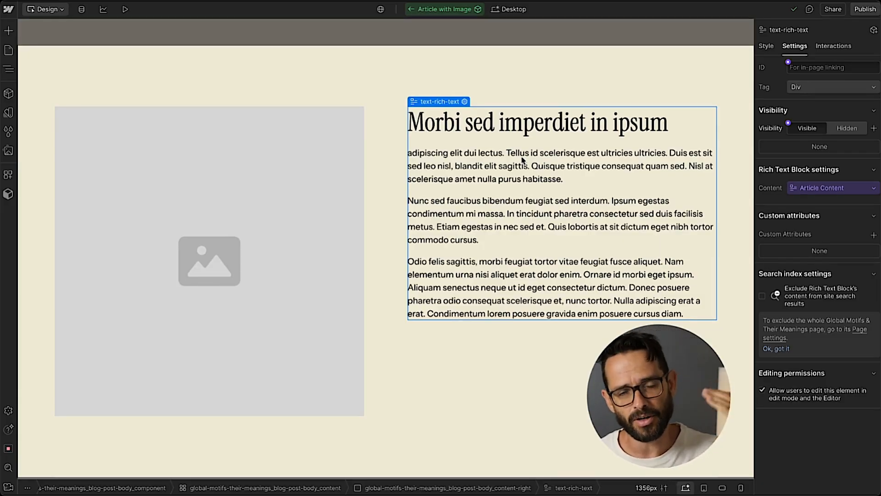
scroll(505, 151, up, 2)
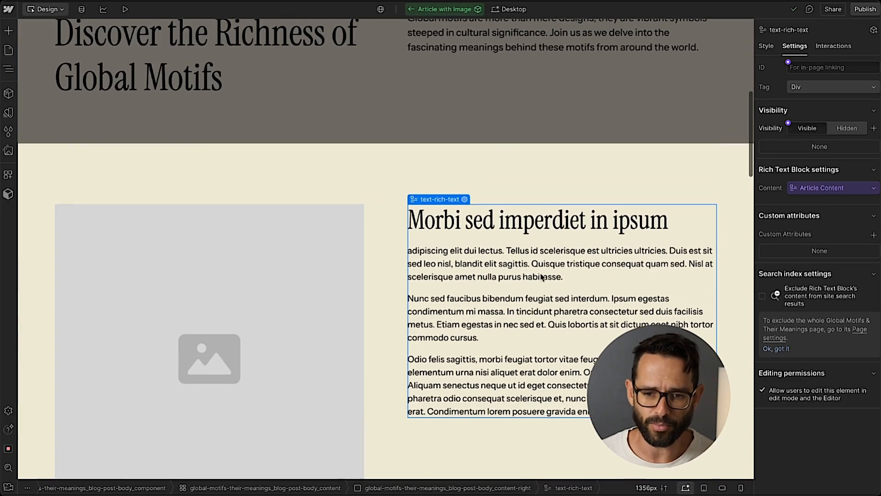
scroll(373, 179, down, 1)
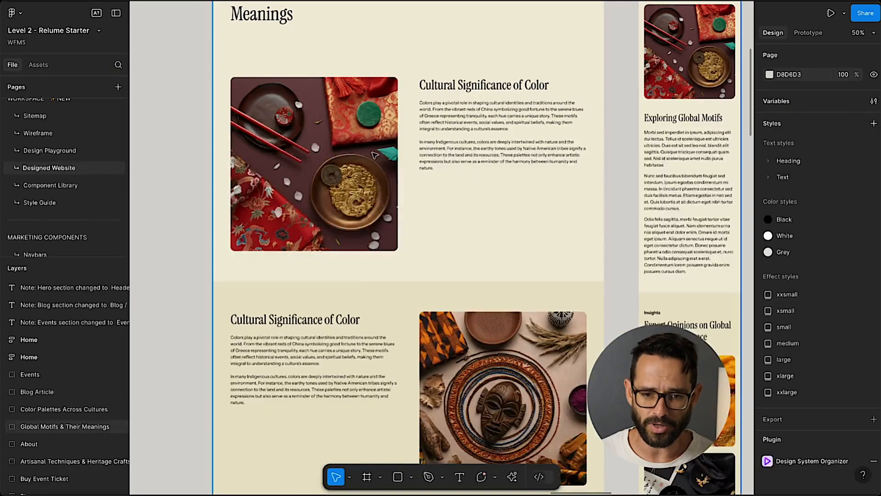
scroll(349, 145, right, 5)
Switch to Figma and review the Designed Website article body layouts.
scroll(350, 145, up, 3)
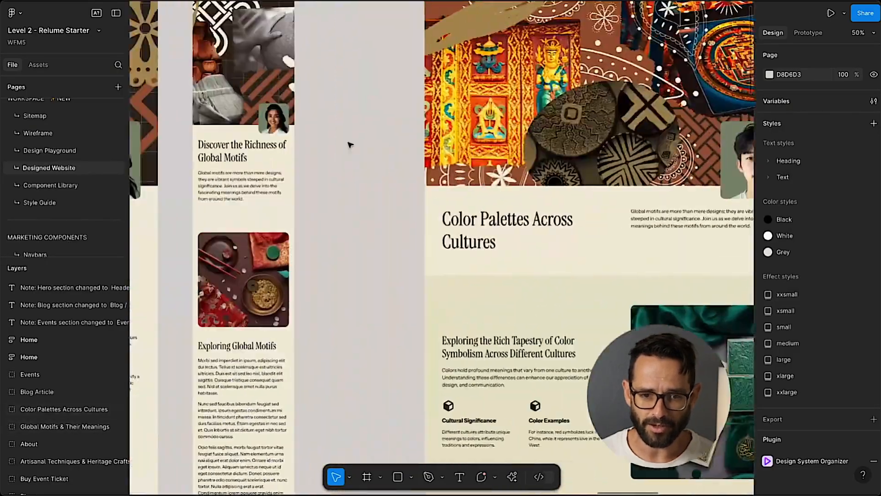
scroll(349, 145, left, 12)
scroll(350, 147, down, 5)
scroll(350, 151, left, 9)
scroll(348, 152, right, 12)
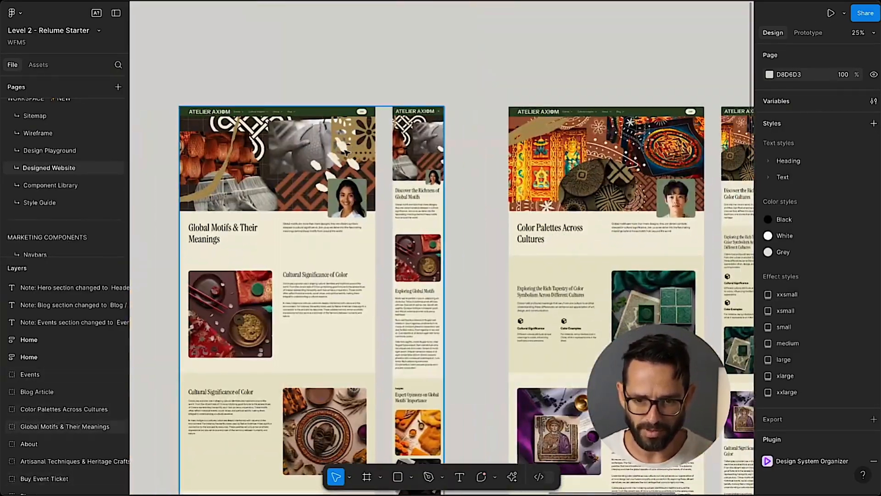
scroll(346, 152, right, 6)
scroll(346, 152, down, 7)
scroll(346, 153, up, 4)
scroll(346, 153, up, 4)
scroll(346, 153, left, 3)
scroll(439, 265, down, 4)
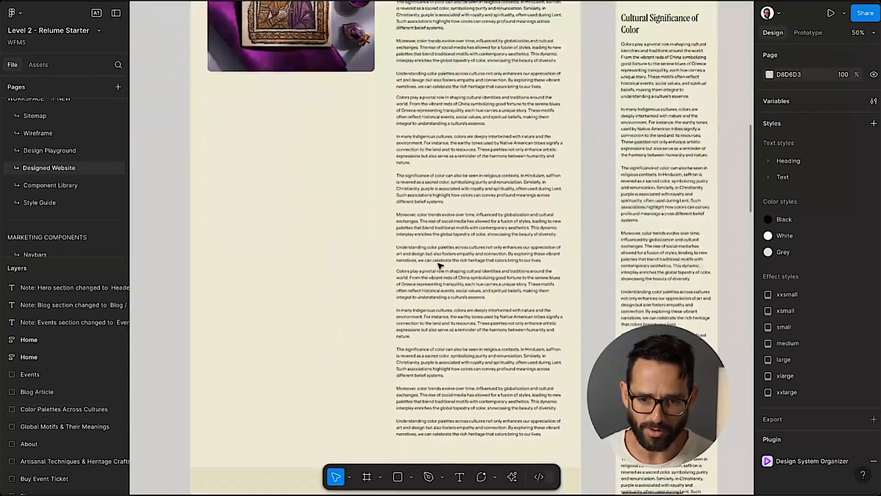
scroll(439, 266, down, 1)
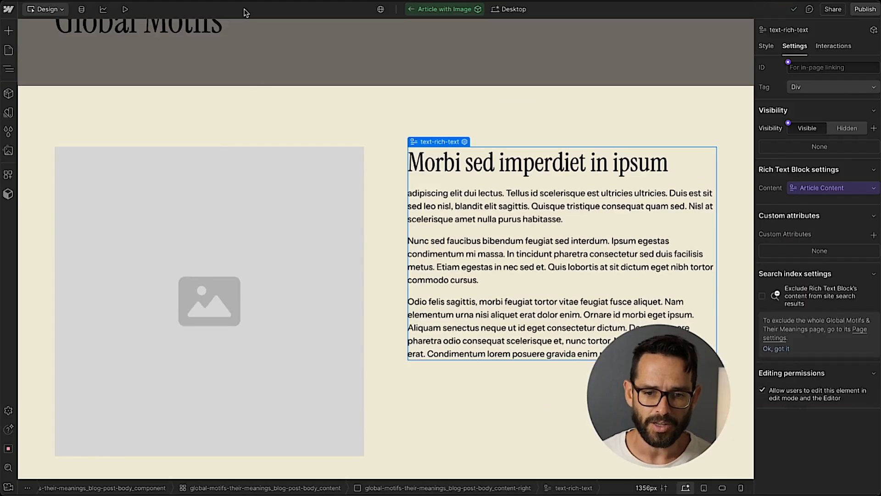
Change the body content grid's display to Flex.
click(331, 152)
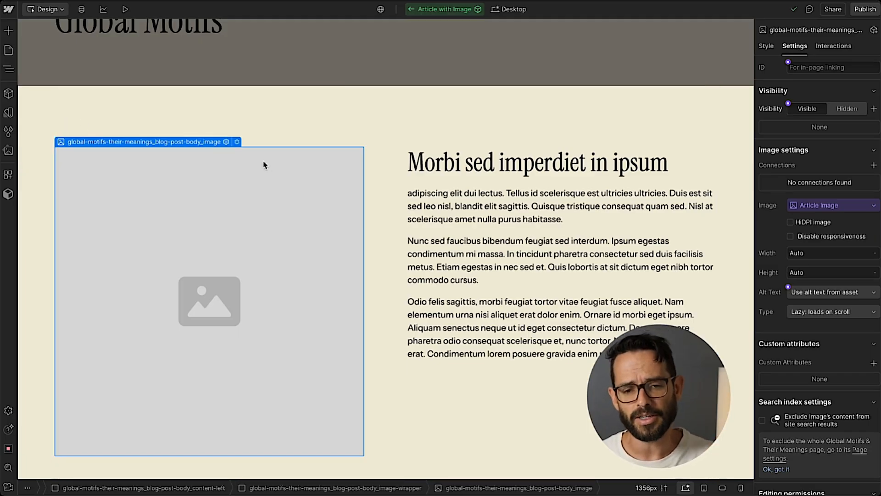
click(376, 191)
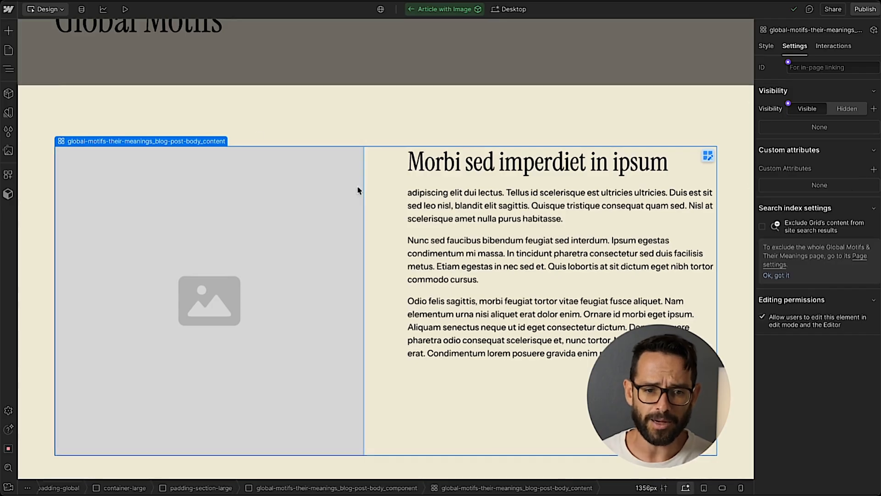
click(8, 69)
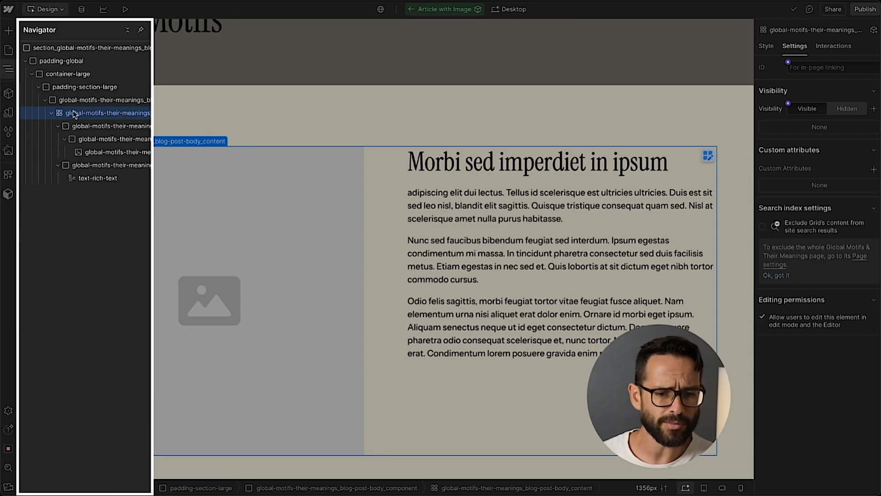
scroll(70, 110, right, 2)
click(35, 126)
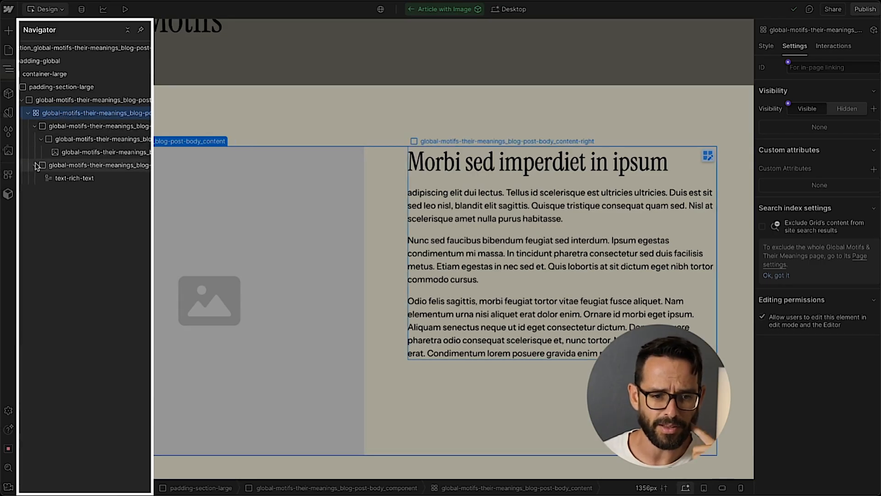
click(34, 138)
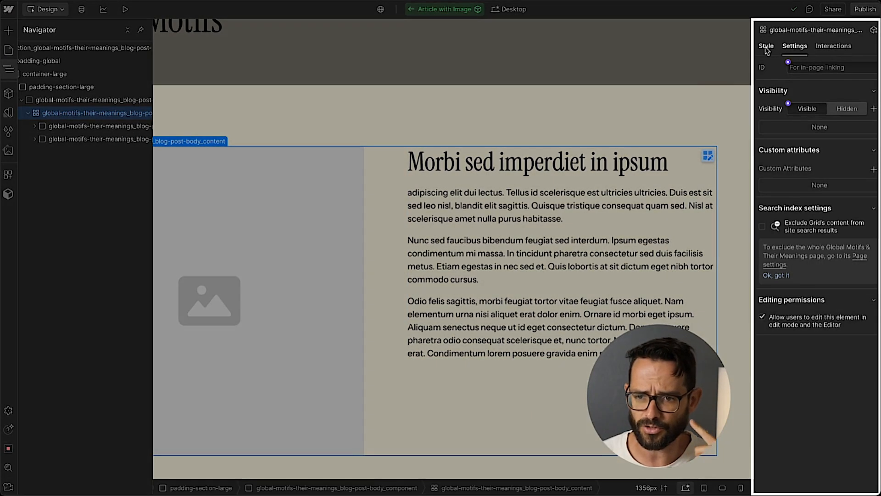
click(766, 46)
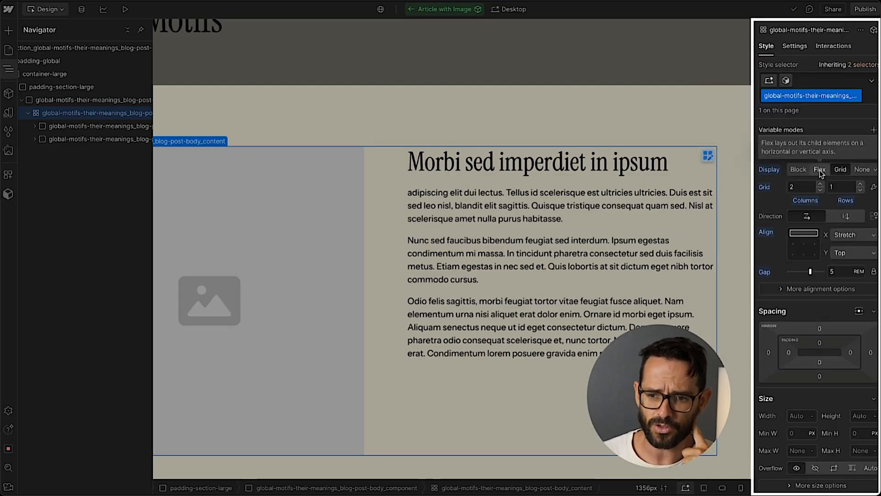
click(819, 169)
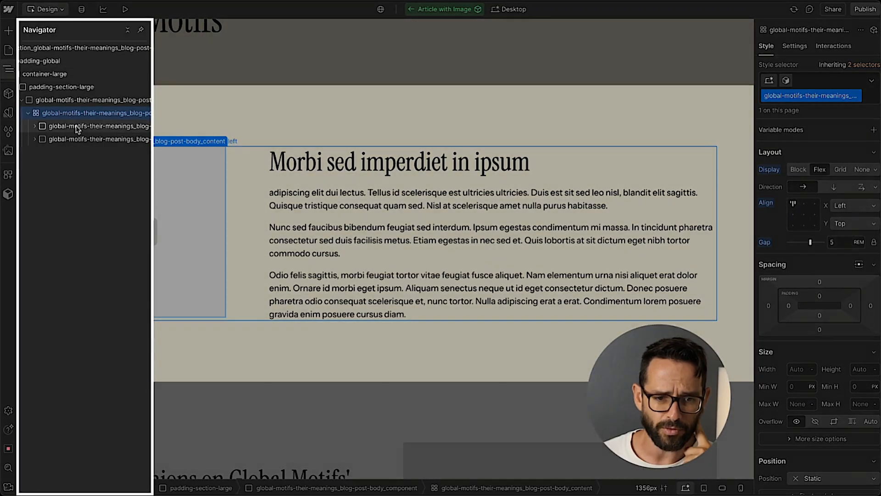
Set the left content column's width to 40%.
click(93, 125)
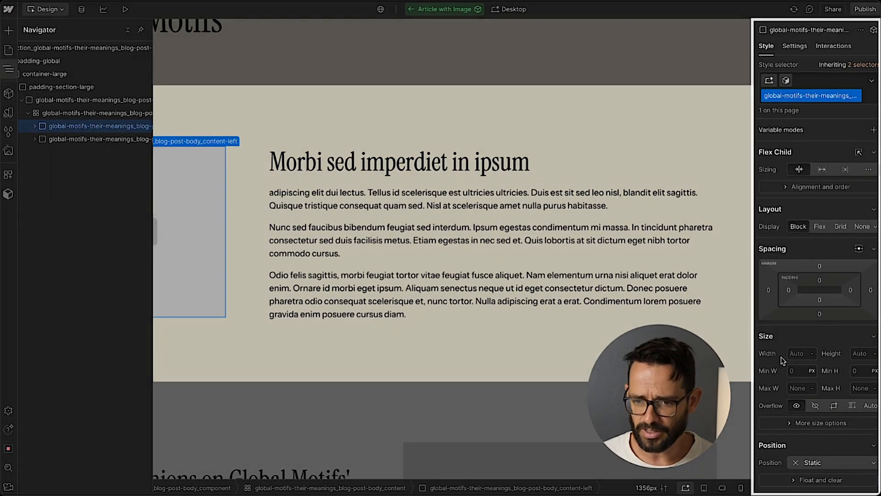
click(794, 353)
text(40%)
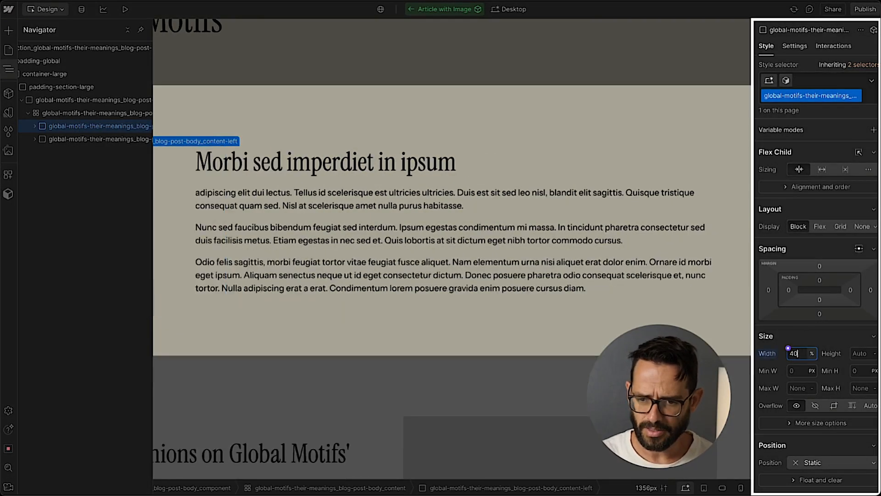
Set the left content column's flex child sizing to neither shrink nor grow.
click(845, 169)
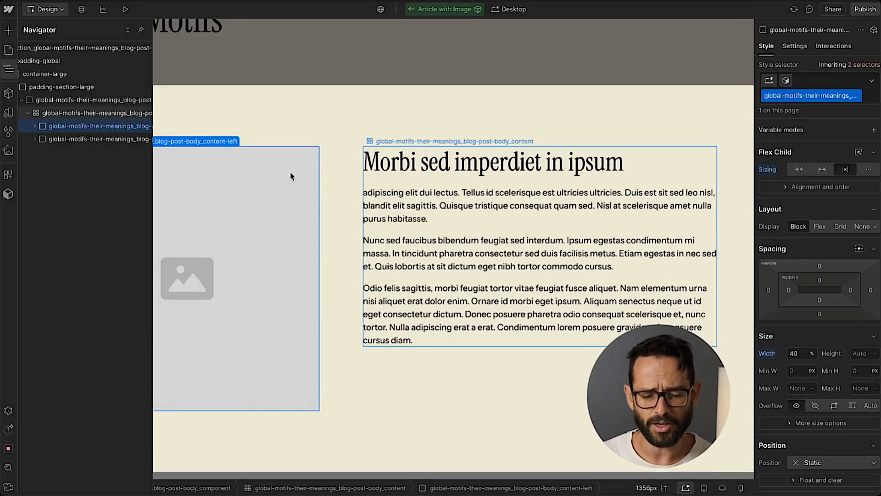
Select the body content grid and add a component variant named Image on Right.
click(68, 114)
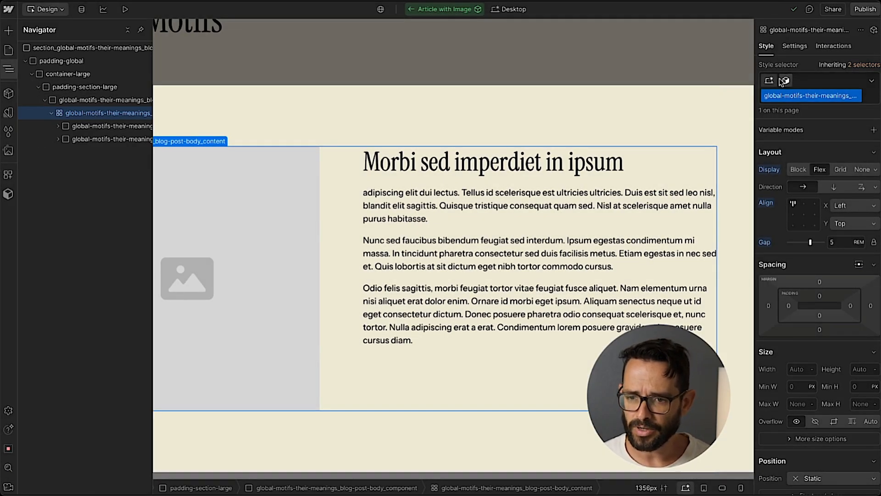
click(785, 81)
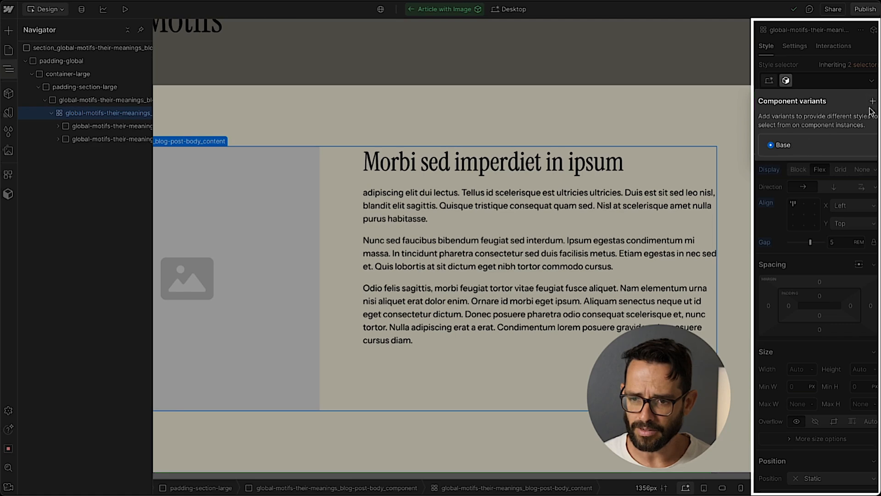
click(872, 102)
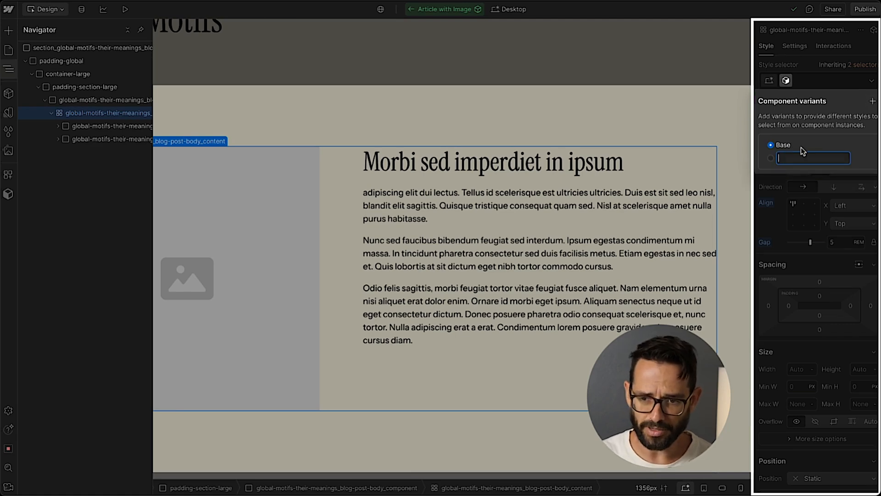
text(Image on Right)
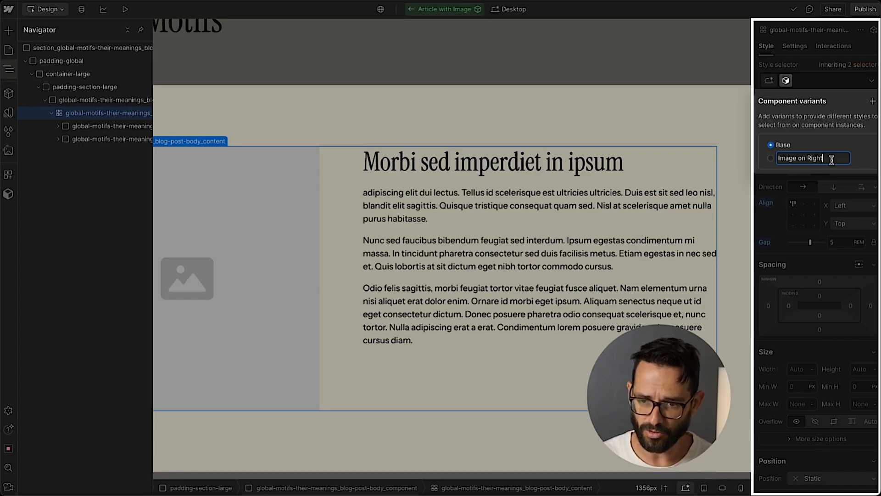
key(Return)
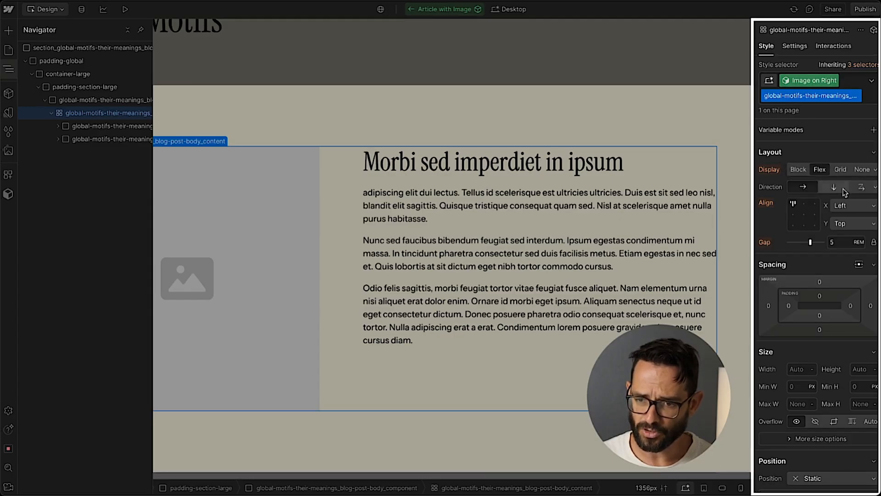
In the Image on Right variant, set the body content's flex direction to right-to-left single row.
click(874, 187)
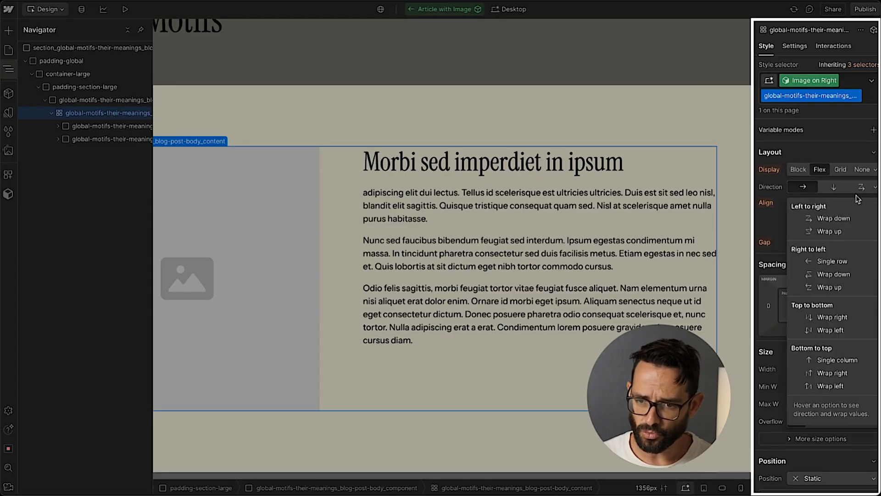
click(831, 265)
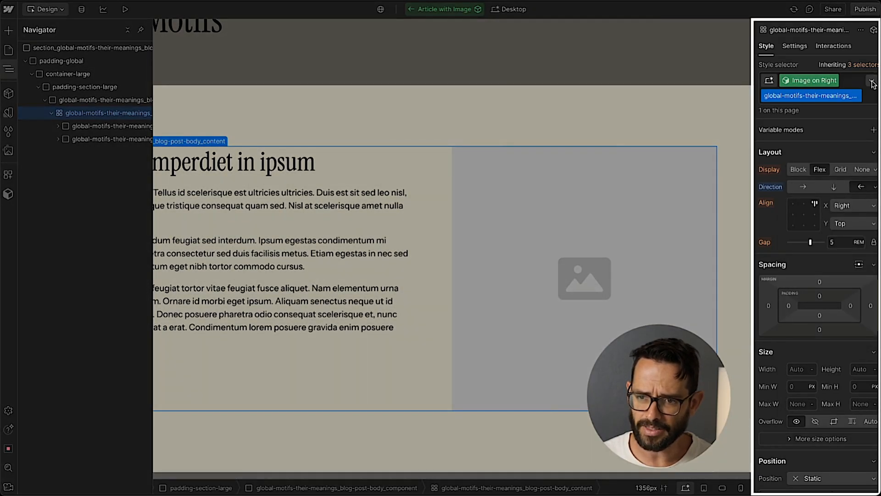
Rename the Base variant to Image on Left and exit component editing.
click(794, 82)
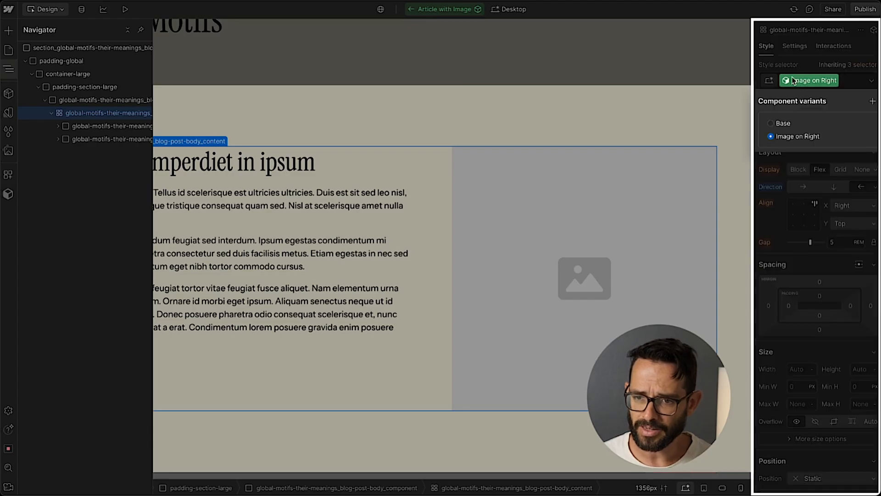
right_click(789, 122)
click(819, 133)
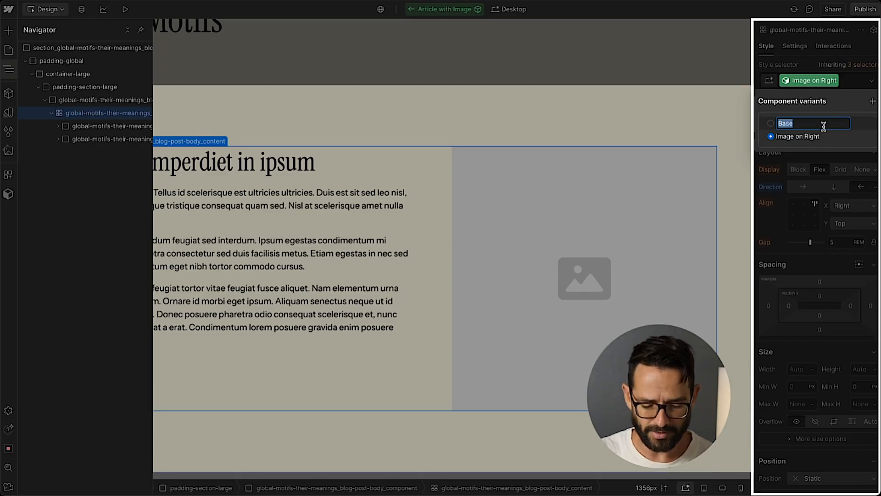
text(Image on Left)
key(Return)
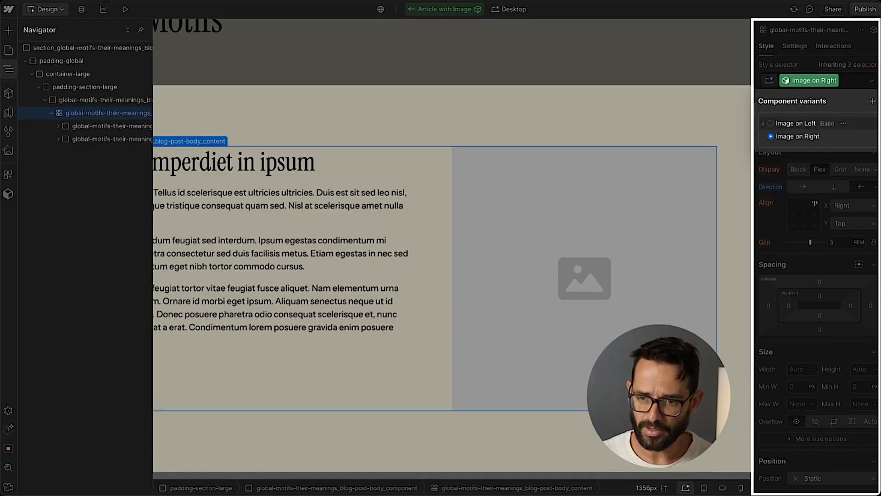
key(Escape)
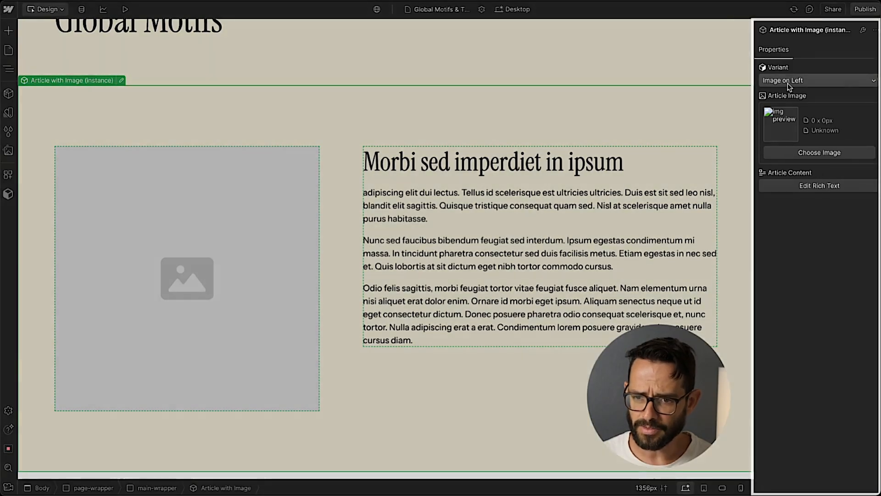
Preview the instance's variant options and keep Image on Left selected.
click(788, 82)
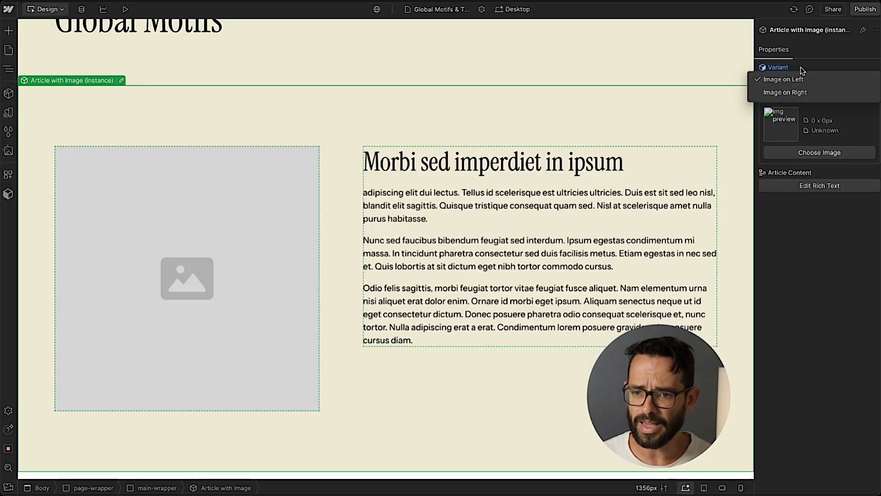
click(778, 79)
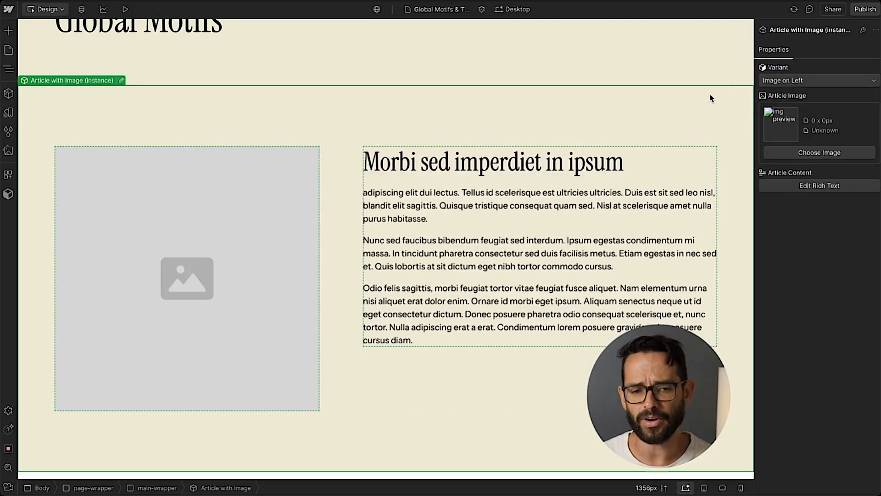
Open the Article with Image component and set its section's position to Relative.
double_click(265, 118)
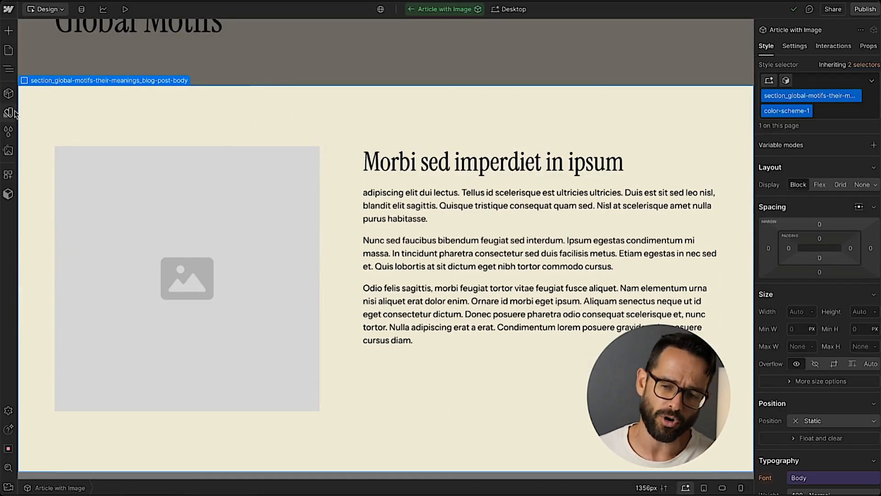
click(8, 69)
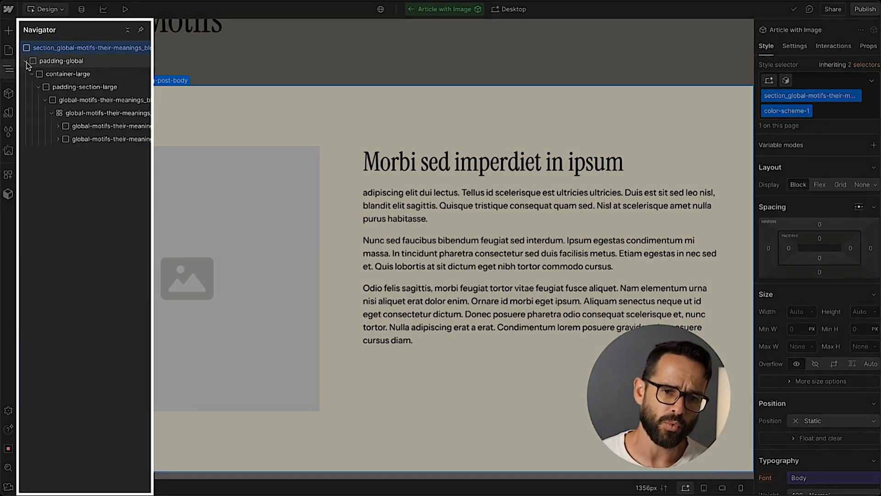
click(26, 62)
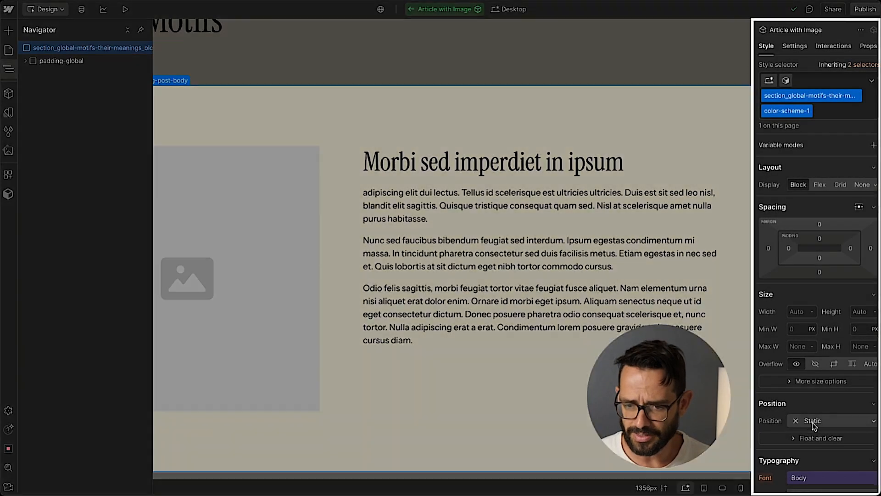
click(813, 421)
click(804, 407)
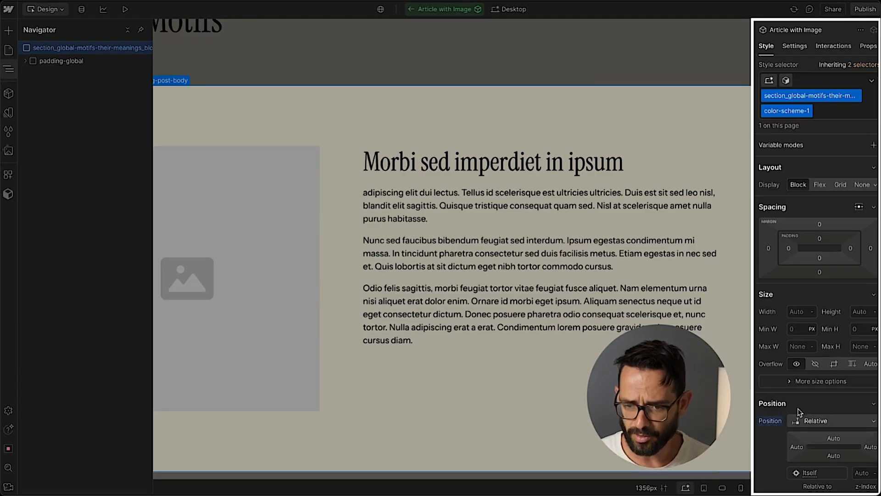
Add a Div Block inside the section and give it a new class named article_background.
key(ctrl+e)
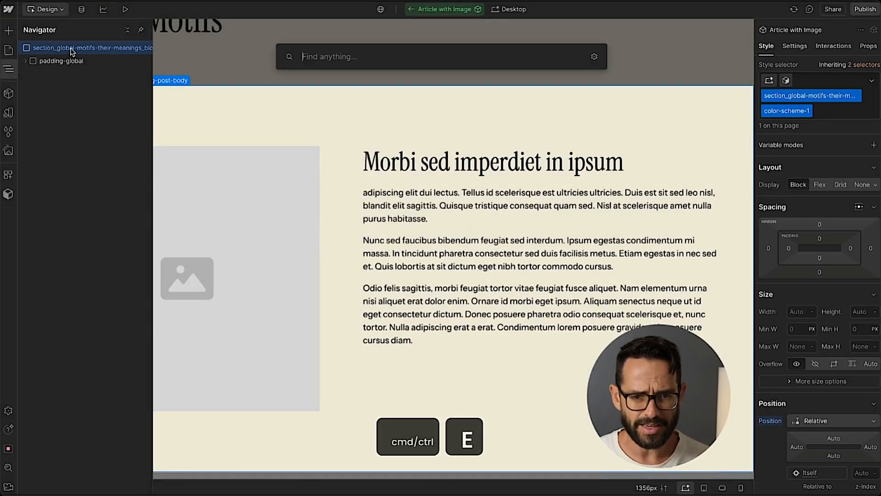
text(div)
key(Return)
click(840, 81)
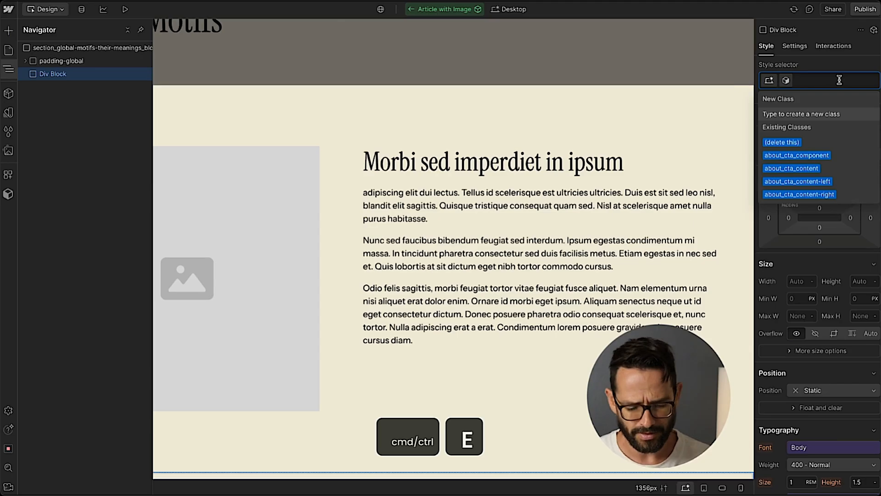
text(art)
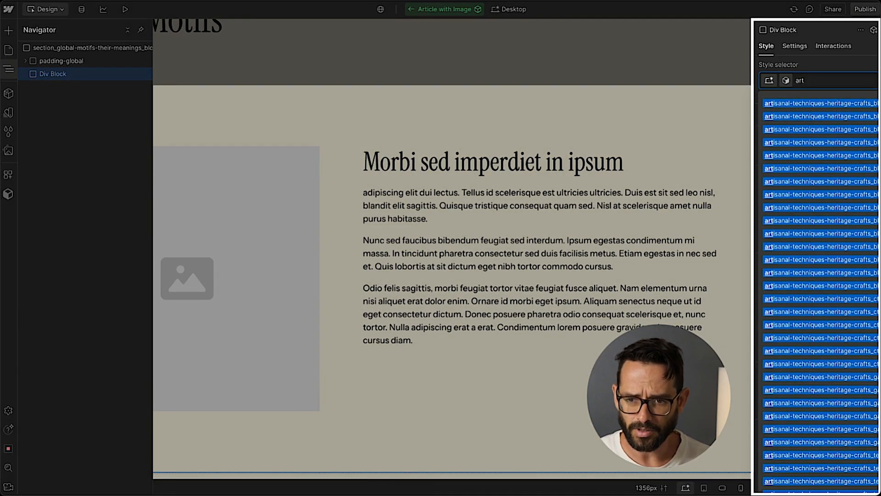
text(icle_)
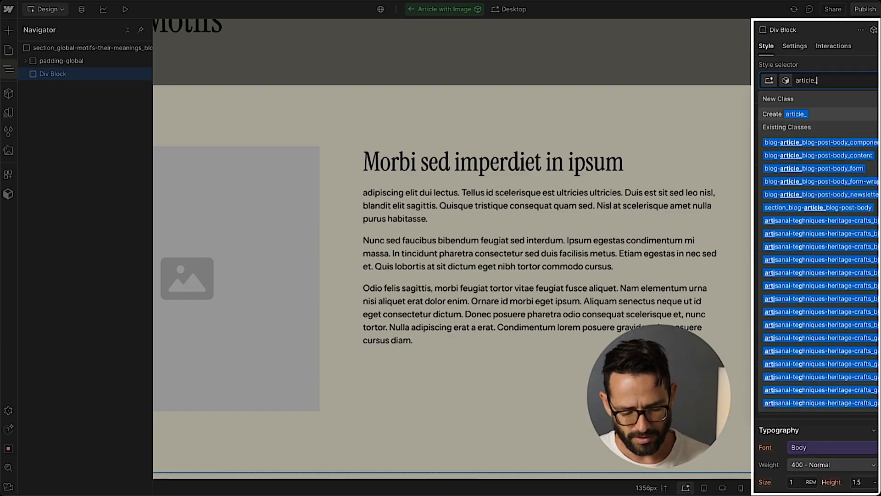
text(background)
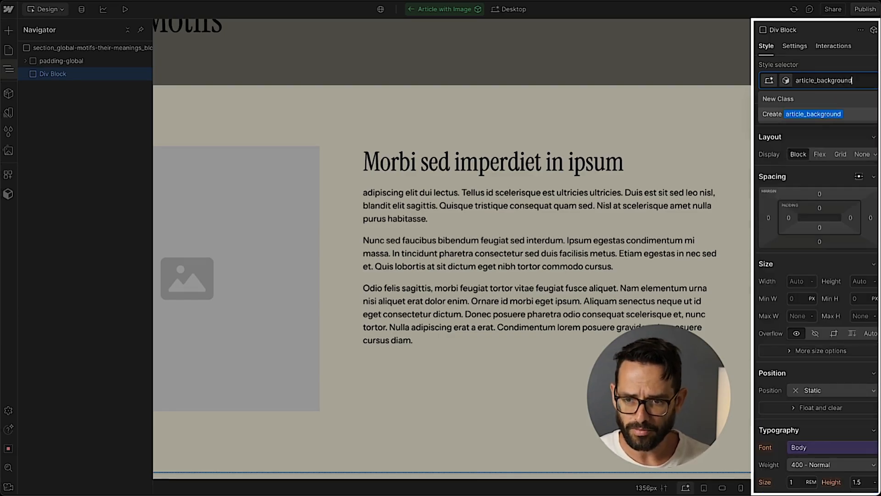
key(Return)
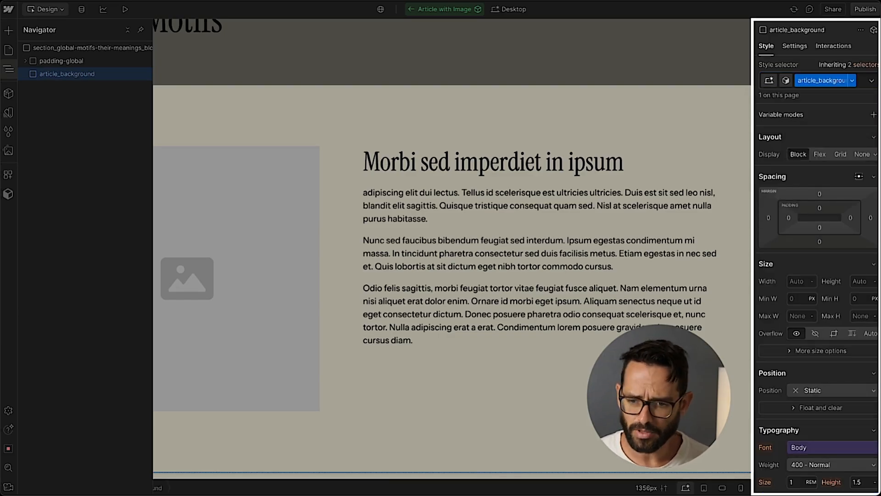
Set the article_background's background color to the Background color secondary variable.
scroll(812, 242, down, 6)
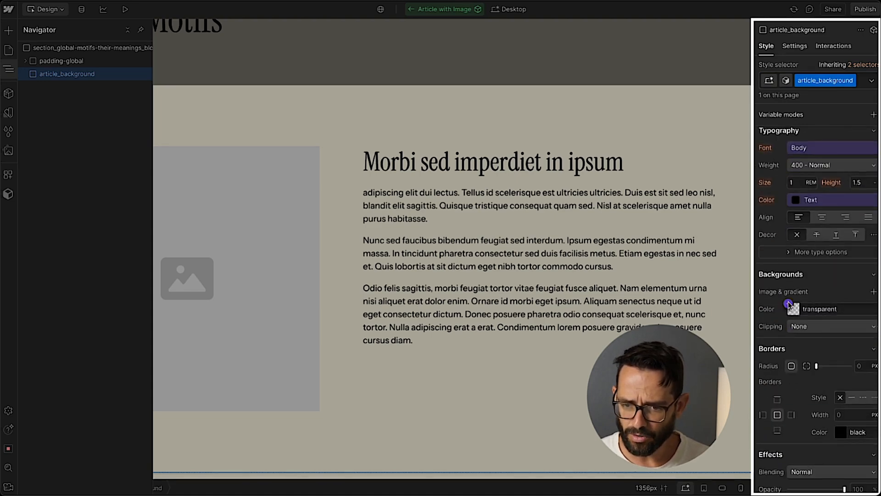
click(788, 304)
scroll(800, 257, down, 5)
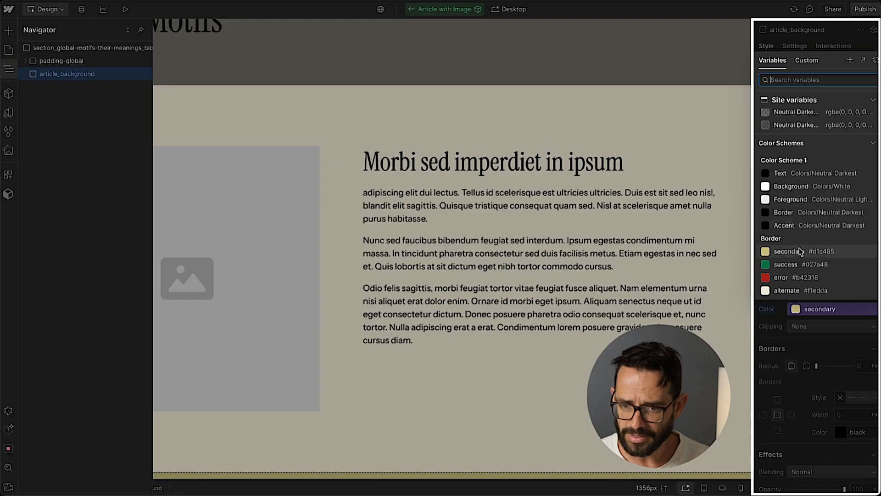
scroll(802, 239, down, 5)
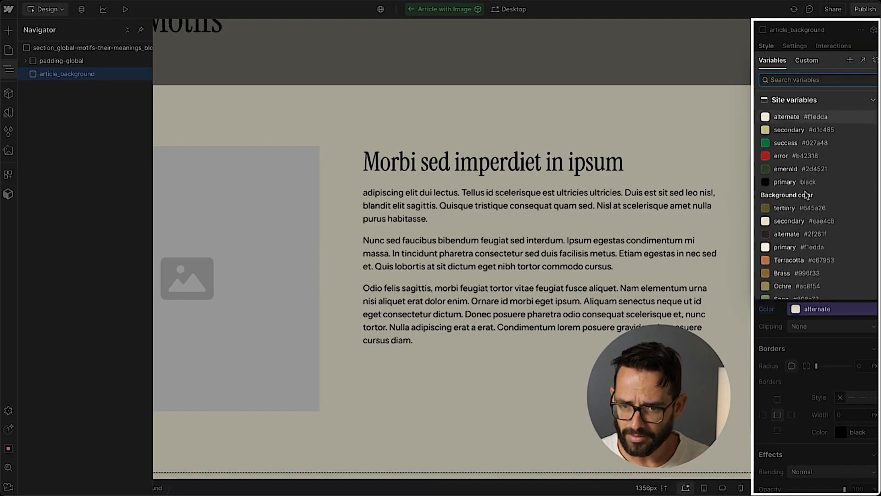
scroll(807, 196, down, 1)
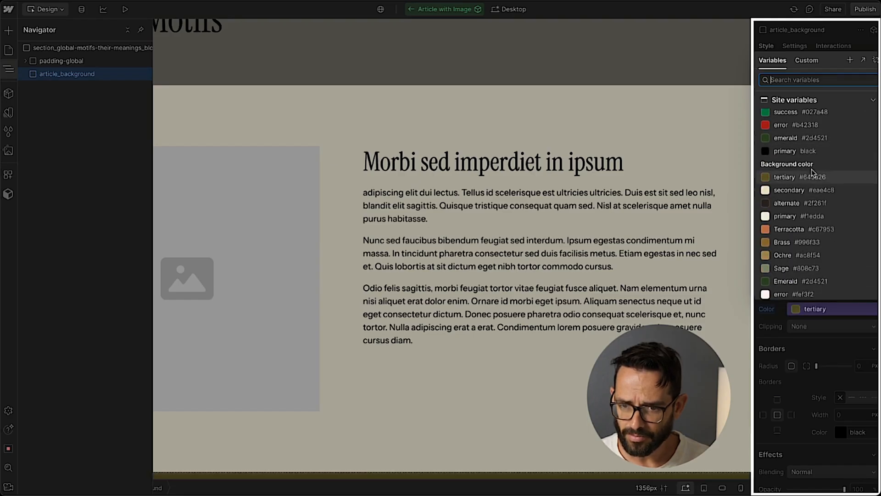
click(796, 190)
scroll(780, 303, up, 10)
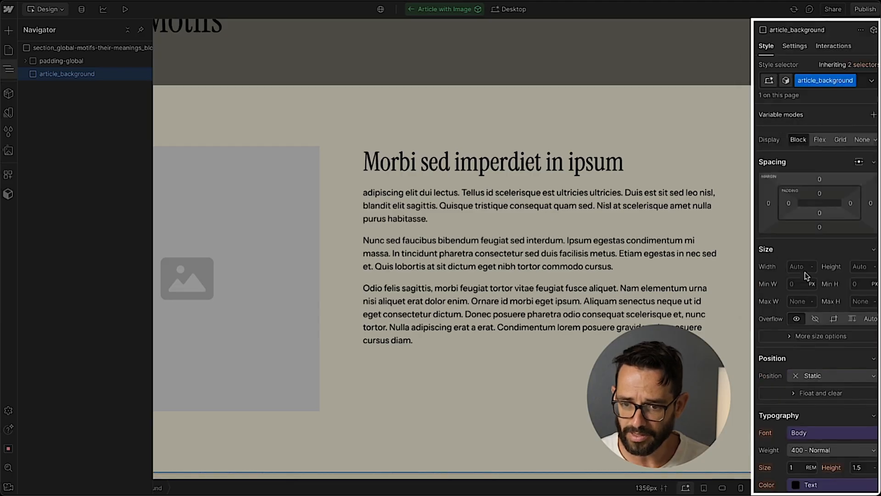
Position article_background absolutely to fill the section, with a z-index of 1.
click(844, 390)
click(825, 411)
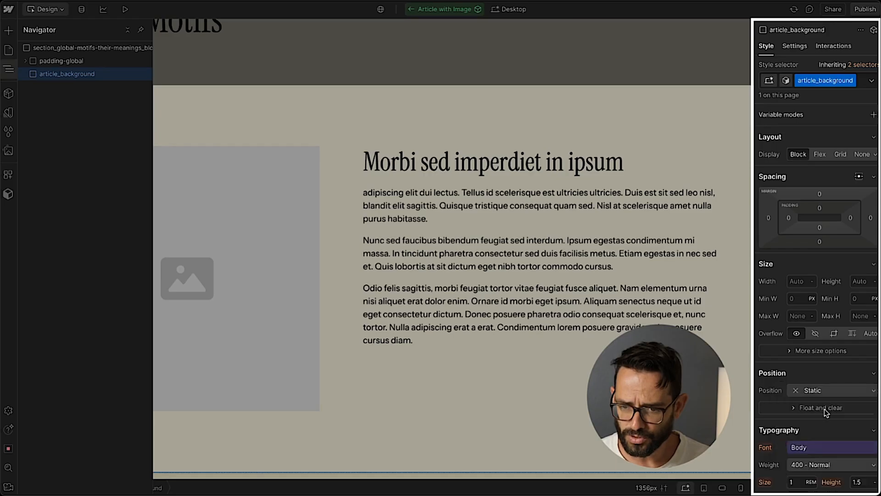
click(874, 406)
scroll(804, 342, down, 3)
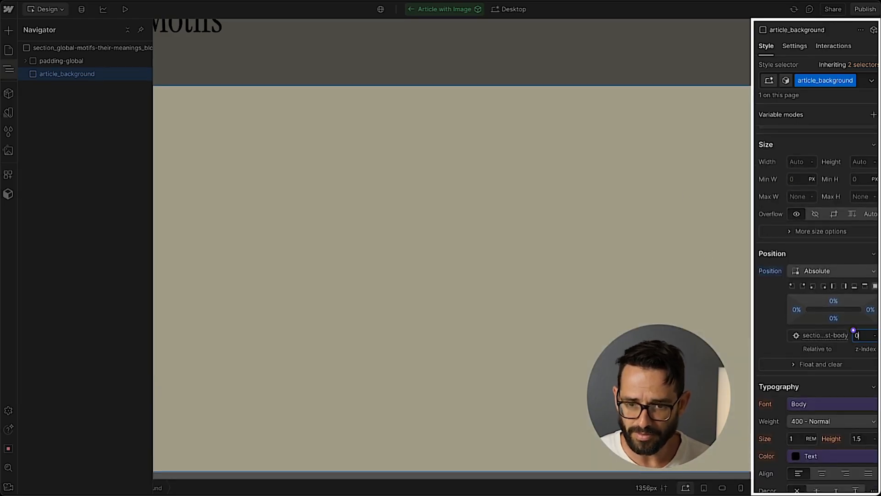
text(1)
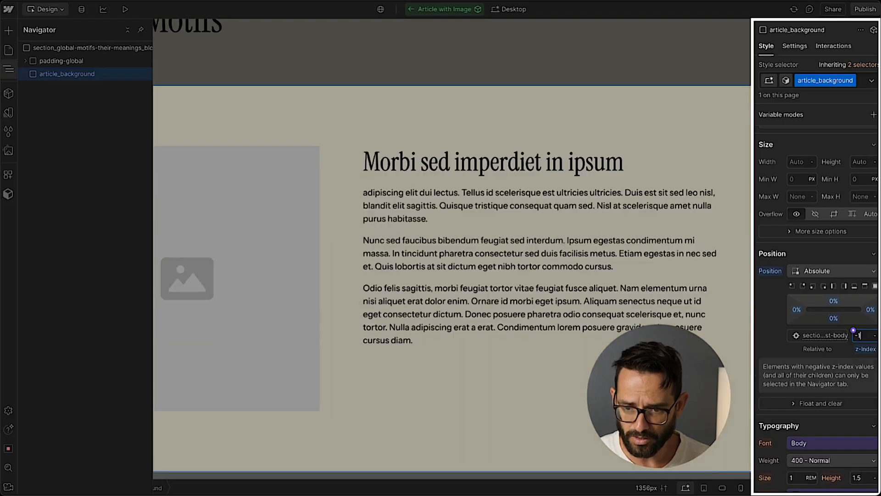
text(1)
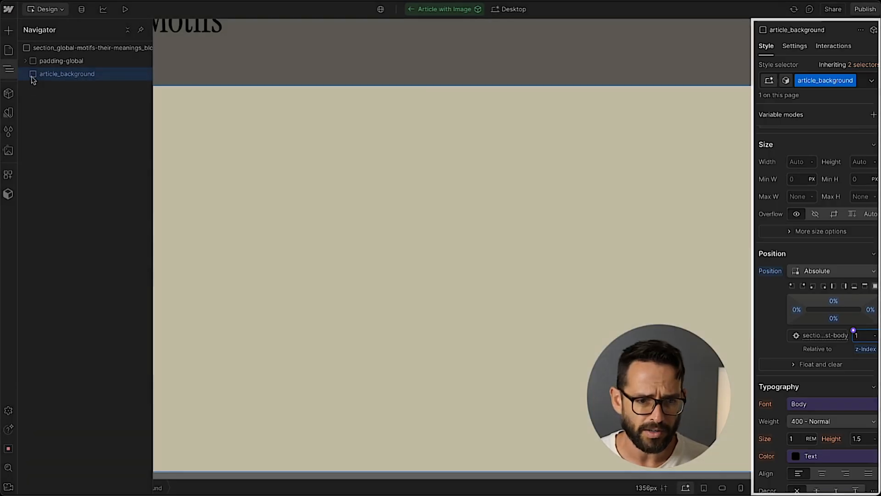
Set the global-motifs blog-post-body component wrapper's position to Relative.
click(26, 61)
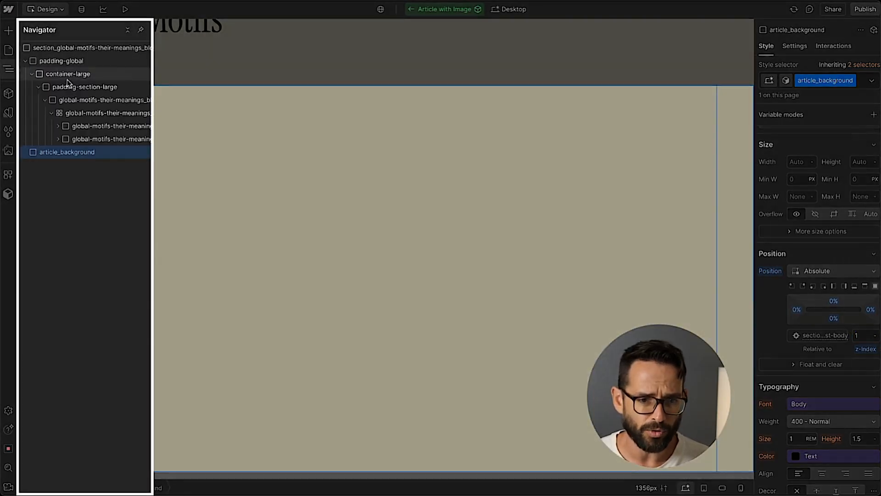
click(43, 76)
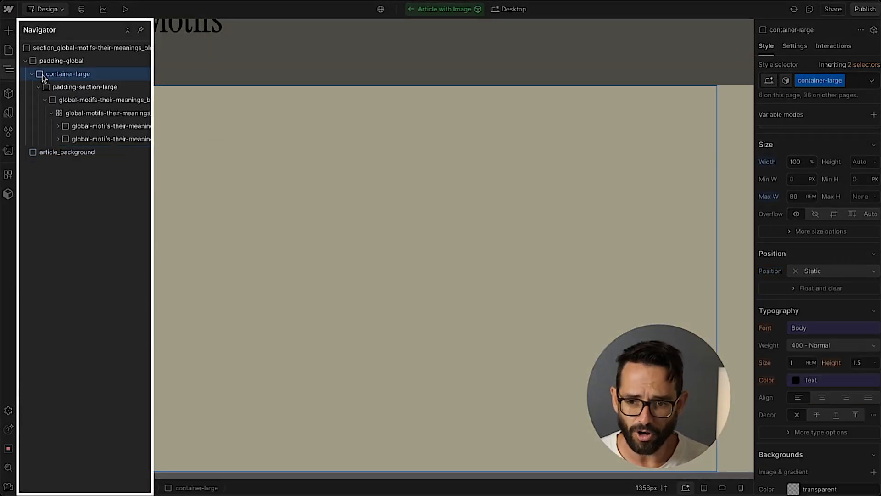
click(76, 102)
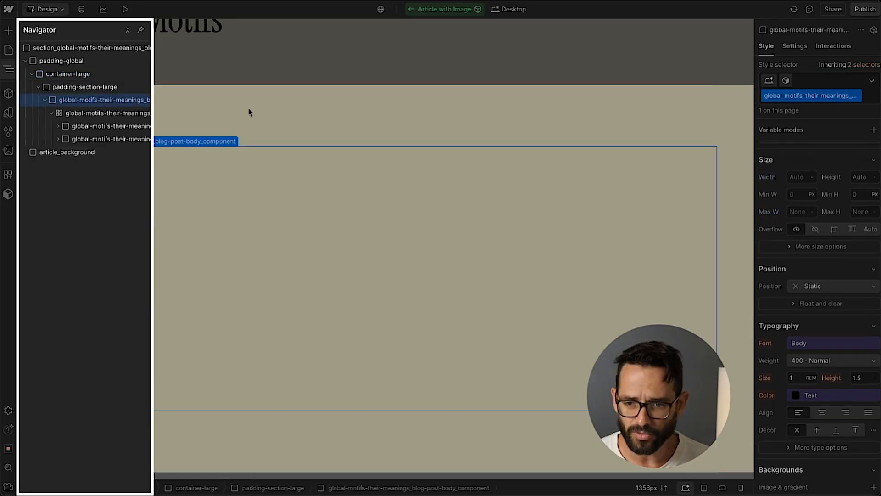
click(833, 286)
click(812, 298)
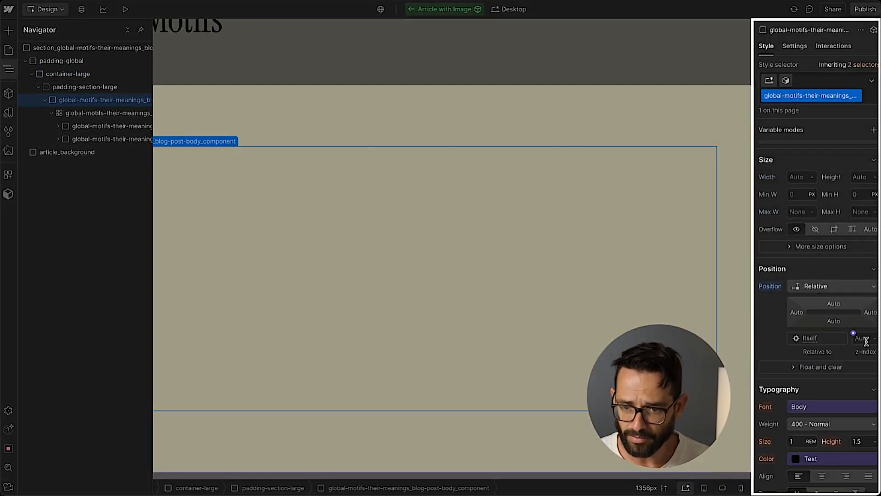
key(Return)
Reapply the Background color secondary variable as article_background's background color.
click(67, 152)
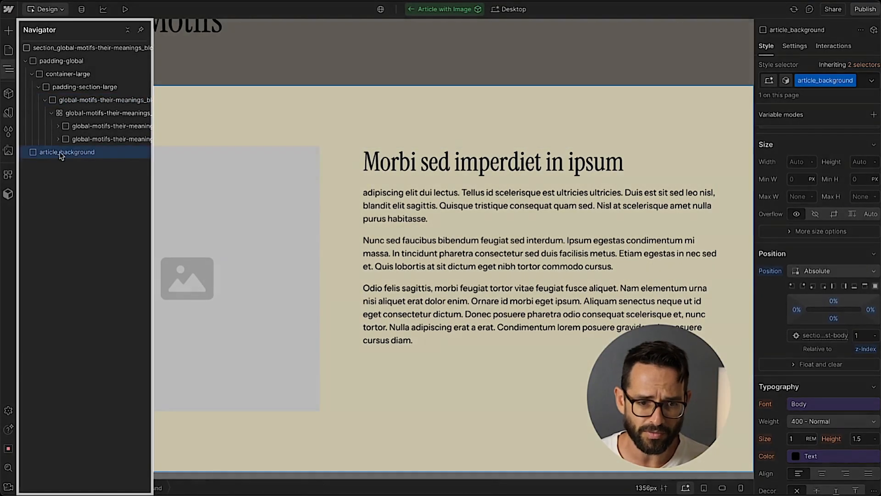
scroll(813, 284, down, 4)
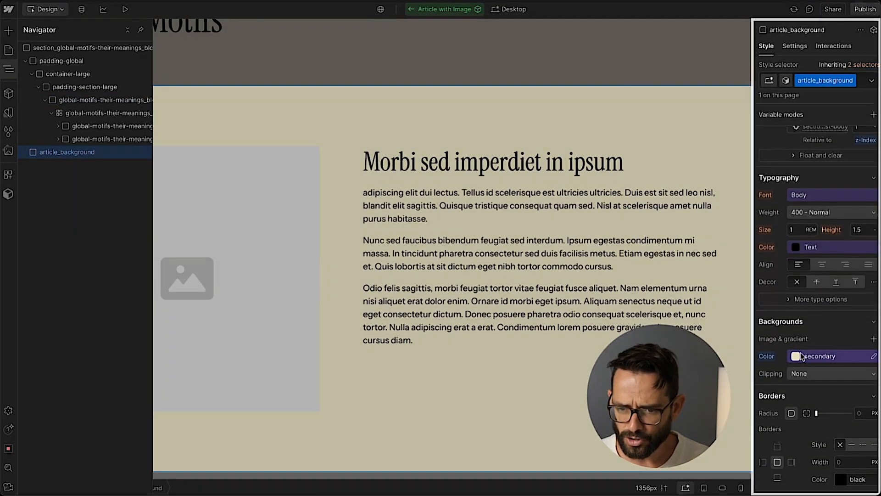
click(809, 356)
scroll(806, 321, down, 3)
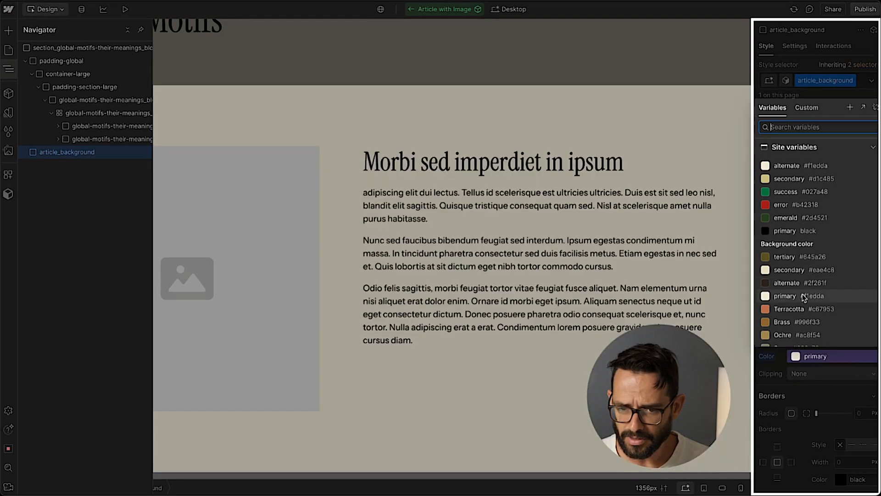
click(816, 273)
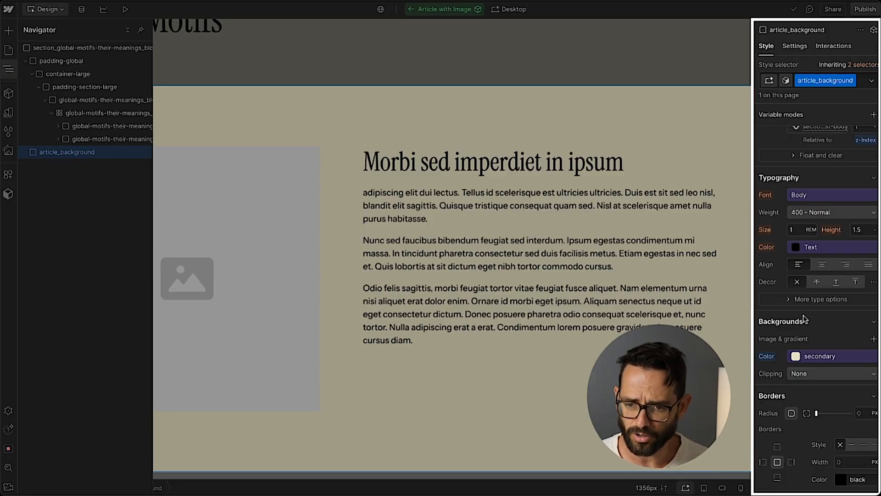
scroll(803, 316, up, 8)
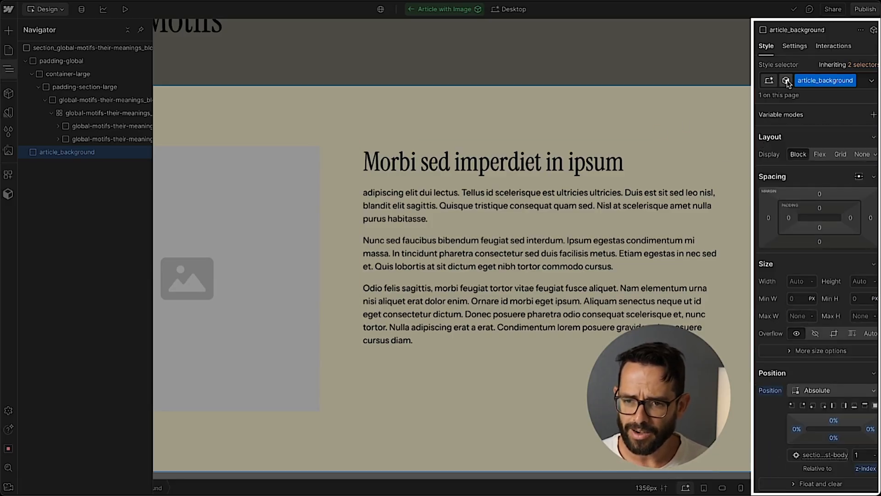
Connect article_background's visibility to a new component property named Darker Background, then leave the component.
click(793, 46)
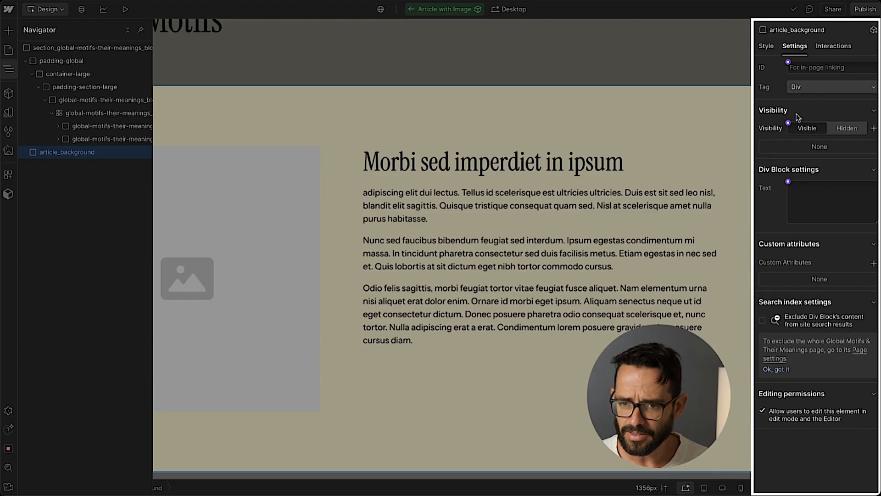
click(788, 123)
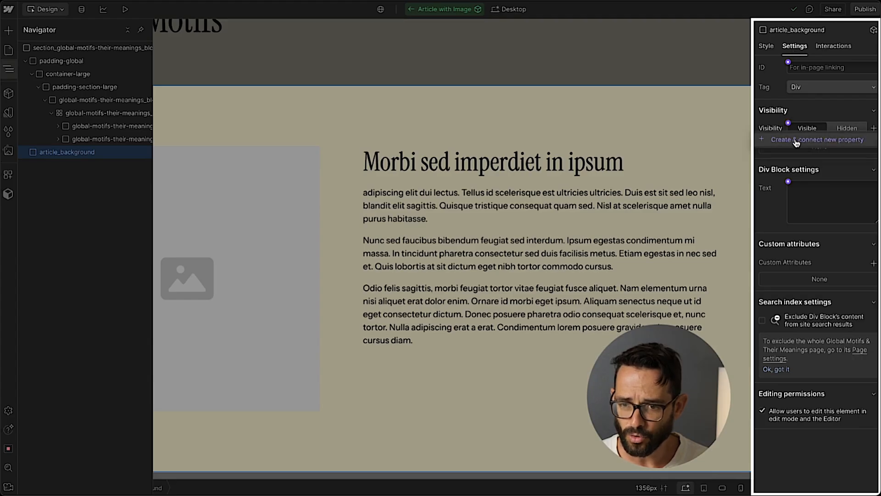
click(795, 141)
double_click(828, 168)
text(Darker Background)
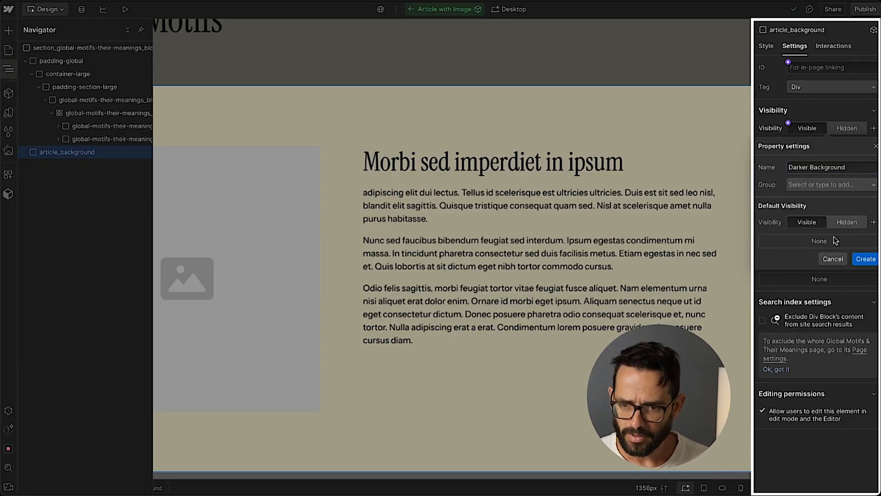
click(866, 260)
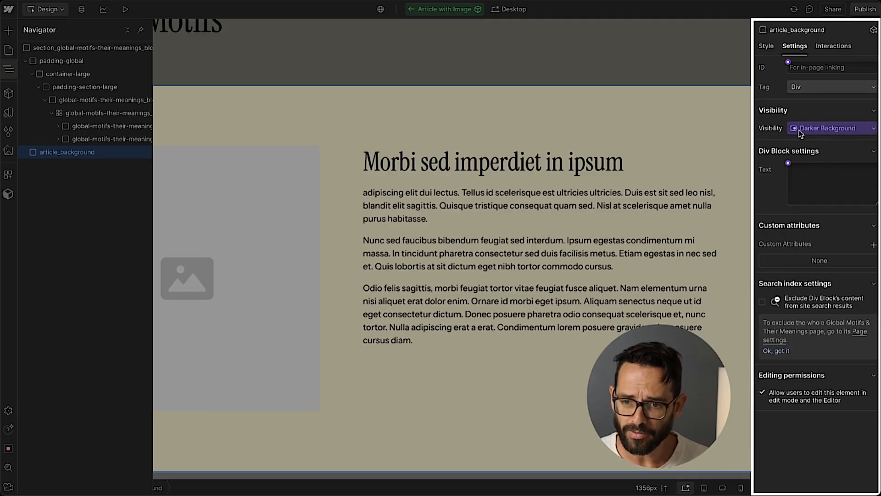
key(Escape)
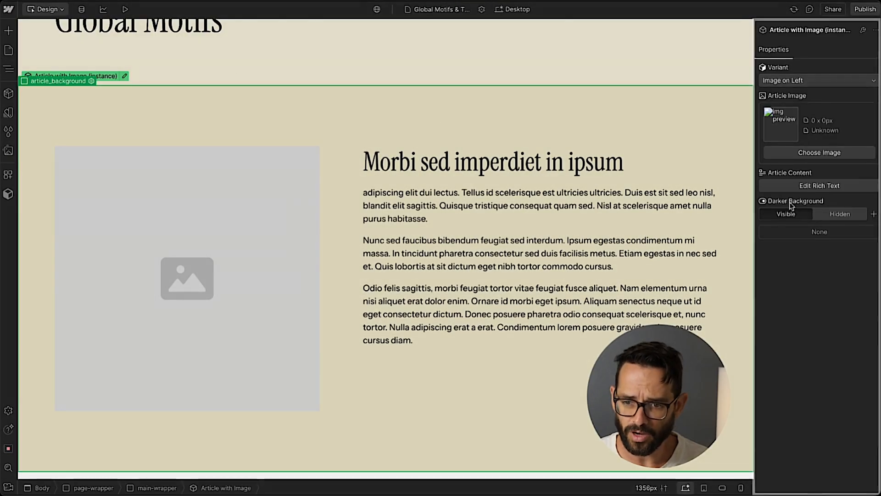
Test the instance's Darker Background property by toggling it between Hidden and Visible.
click(840, 214)
click(788, 218)
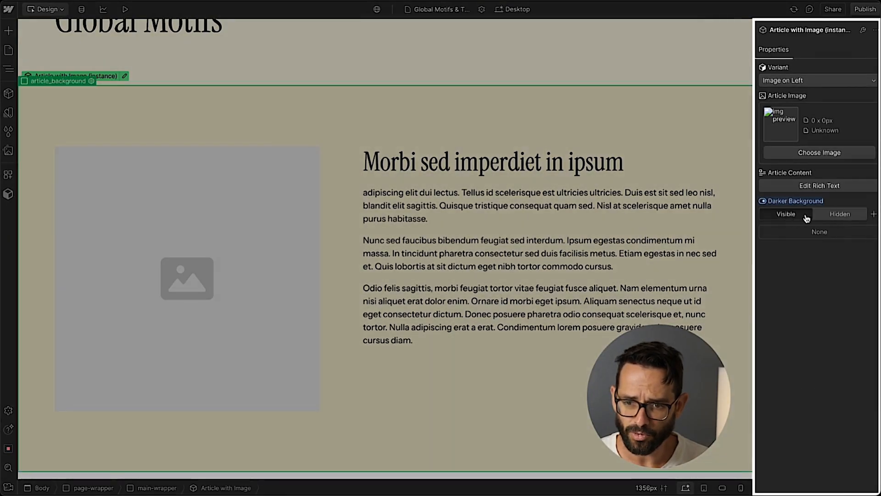
click(830, 219)
click(796, 218)
scroll(429, 108, up, 2)
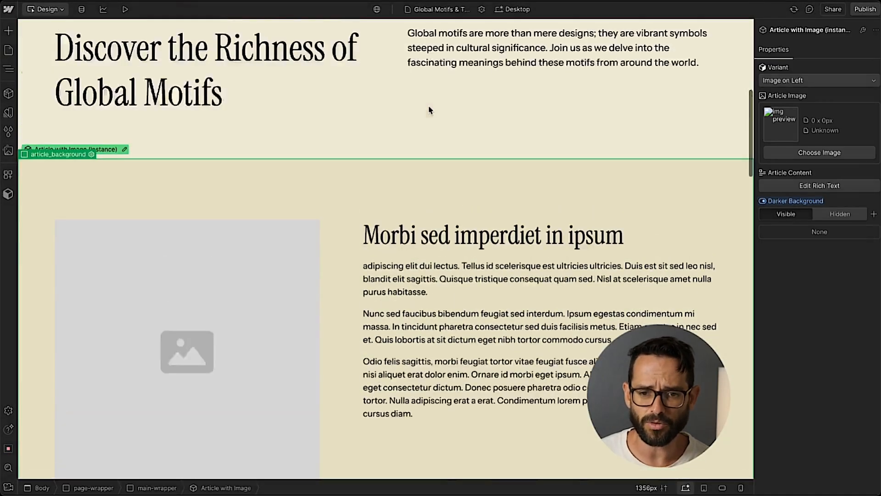
scroll(367, 120, down, 10)
scroll(316, 137, up, 5)
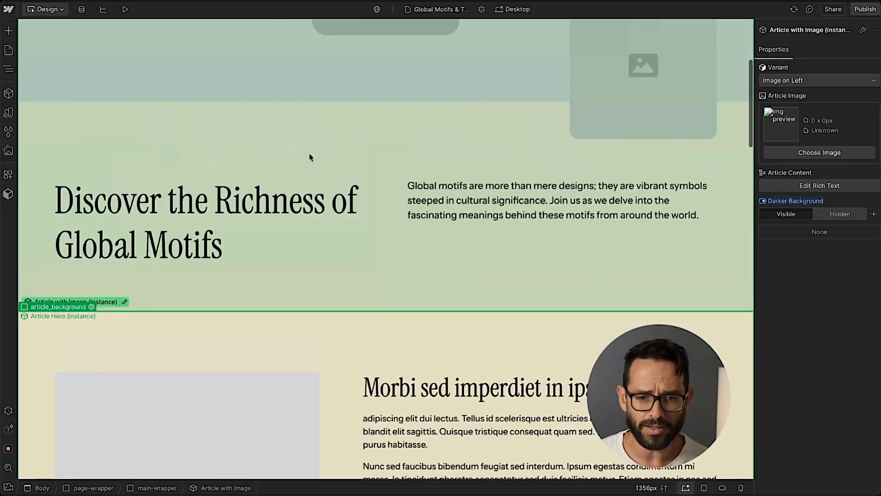
scroll(312, 184, down, 3)
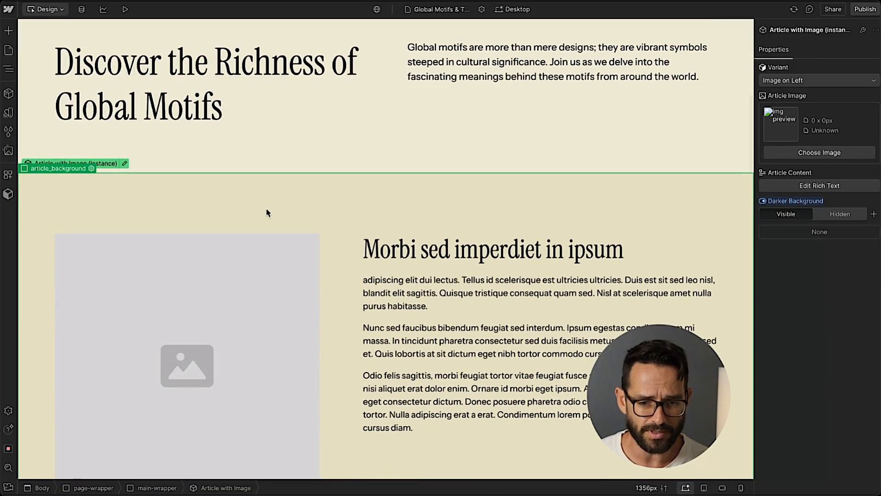
Hide the Darker Background on the second Article with Image instance and switch its variant to Image on Right.
scroll(395, 210, down, 5)
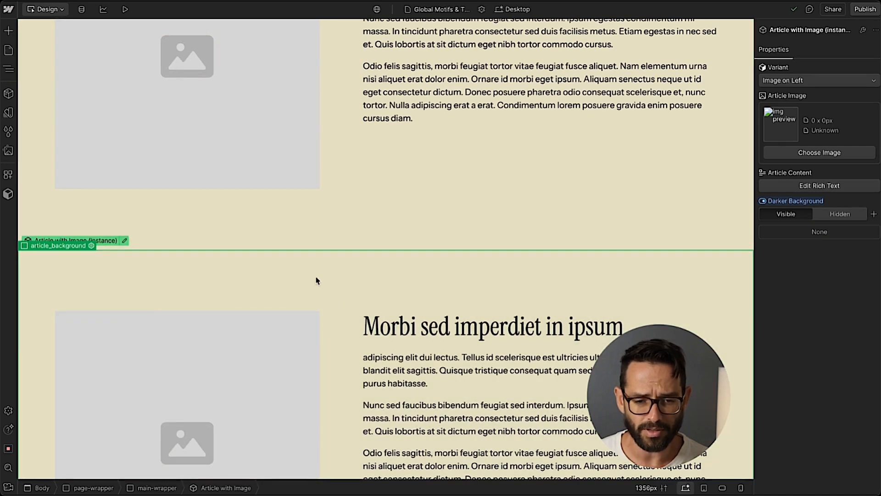
click(844, 215)
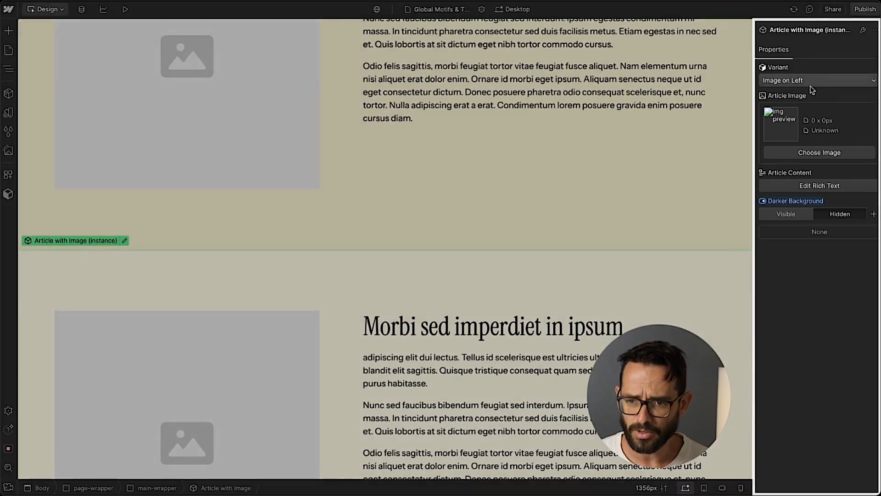
click(796, 81)
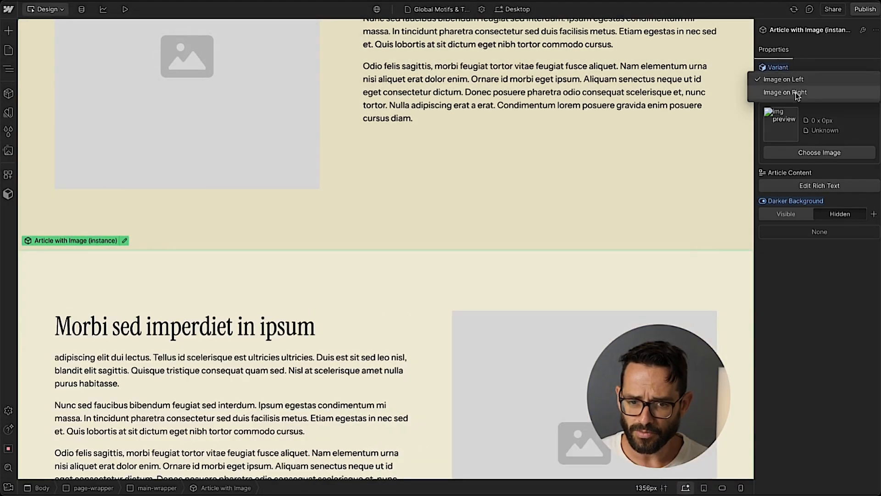
click(798, 95)
Scroll through the page to review the Article with Image instances.
scroll(459, 390, down, 3)
scroll(513, 386, up, 5)
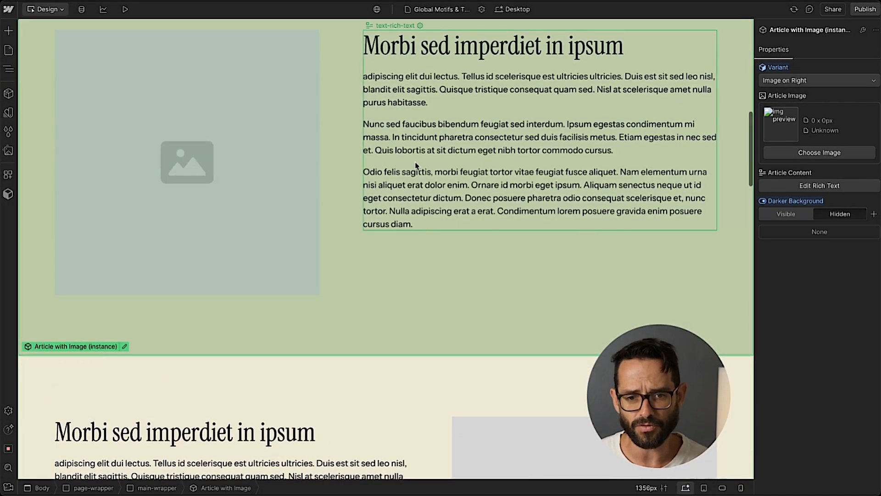
scroll(416, 165, up, 3)
scroll(381, 154, down, 6)
scroll(346, 142, up, 3)
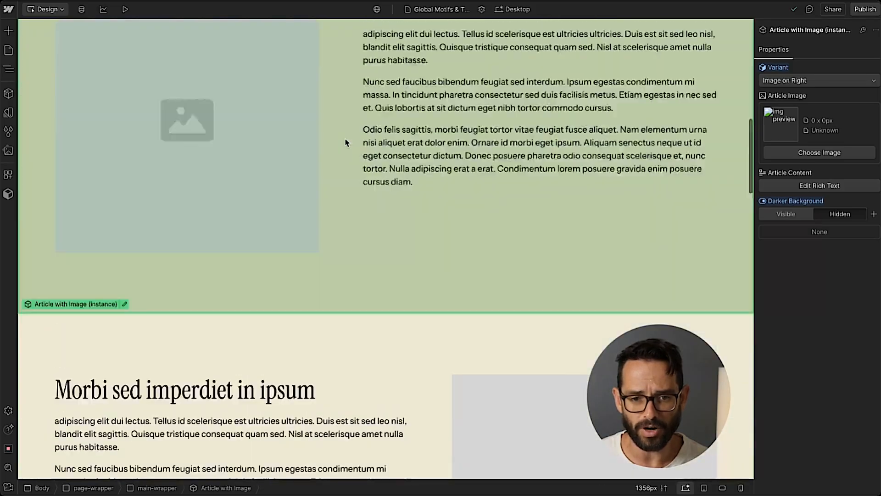
scroll(346, 142, up, 3)
scroll(328, 286, down, 6)
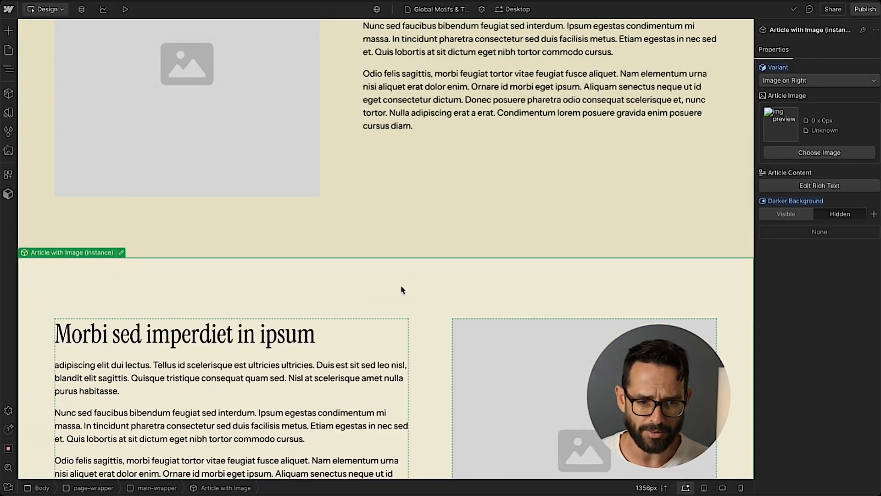
click(402, 262)
scroll(393, 255, up, 5)
scroll(459, 229, down, 2)
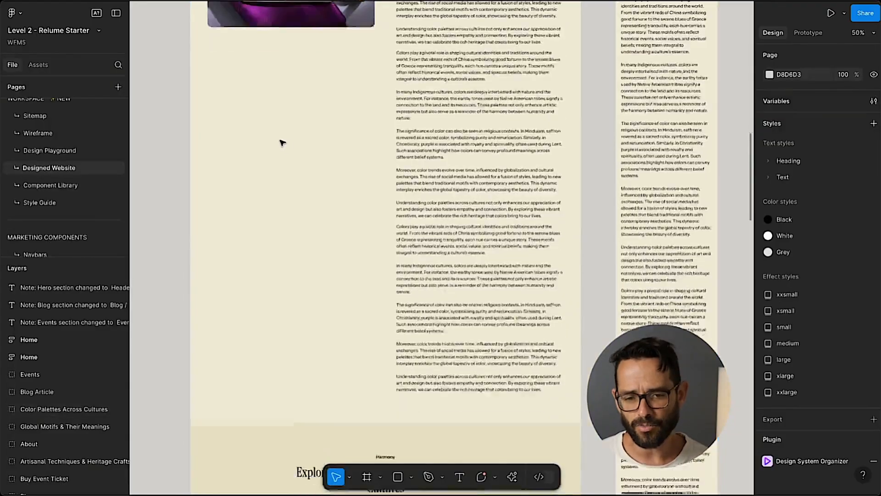
scroll(281, 141, down, 5)
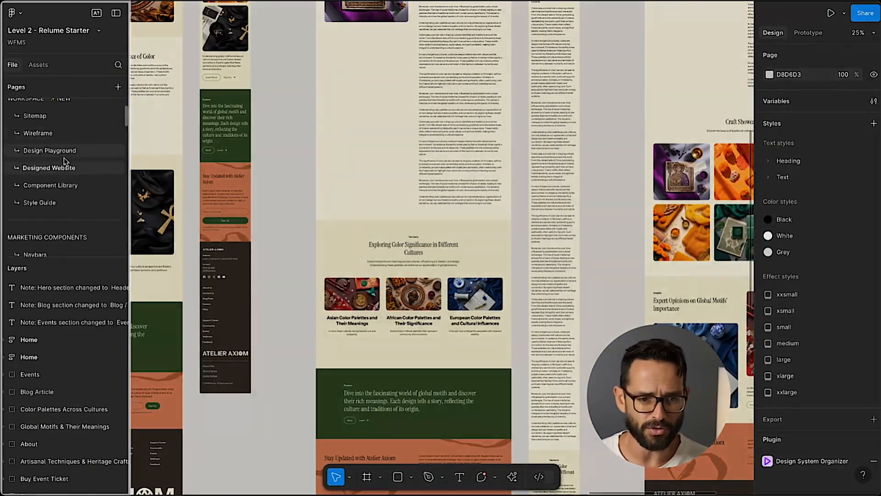
Switch to Figma and inspect the 3 Images component's row layout on the Component Library page.
click(59, 185)
scroll(268, 182, up, 3)
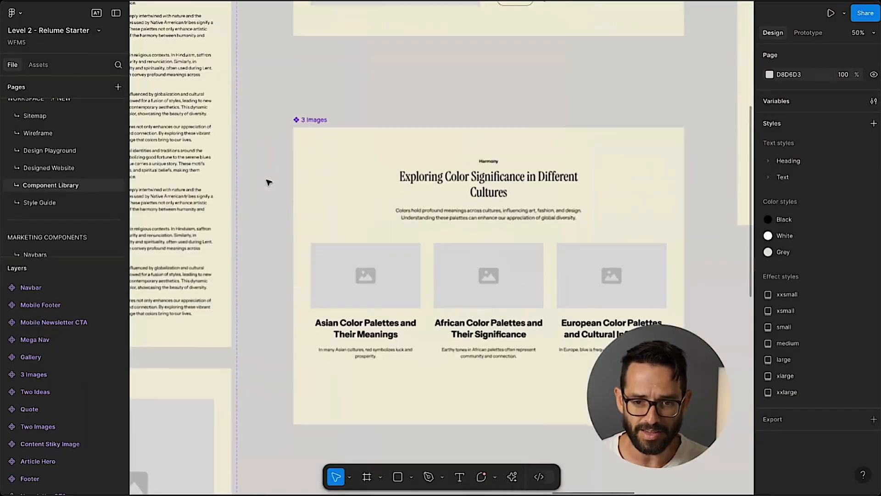
scroll(268, 182, down, 2)
scroll(269, 182, right, 2)
click(453, 90)
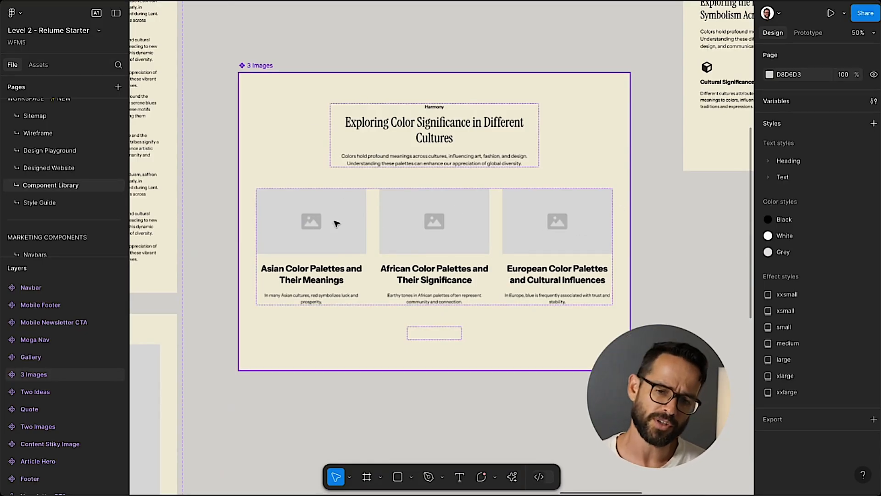
key(Escape)
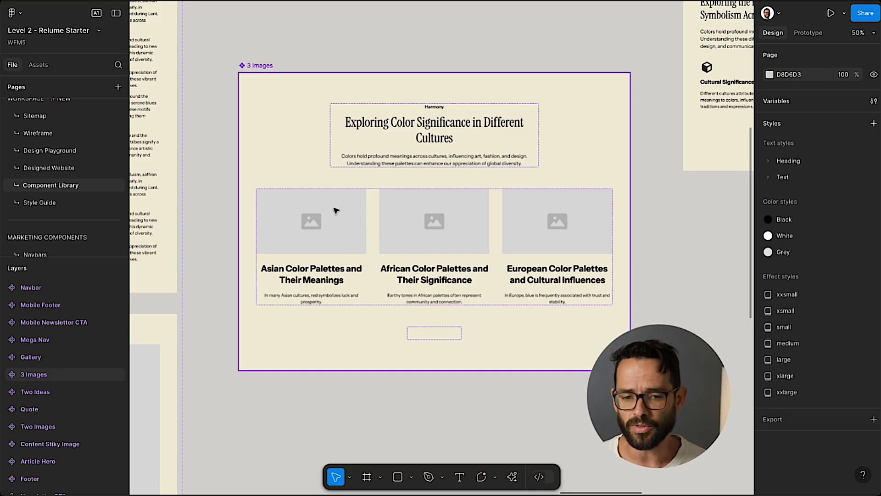
click(340, 221)
double_click(340, 220)
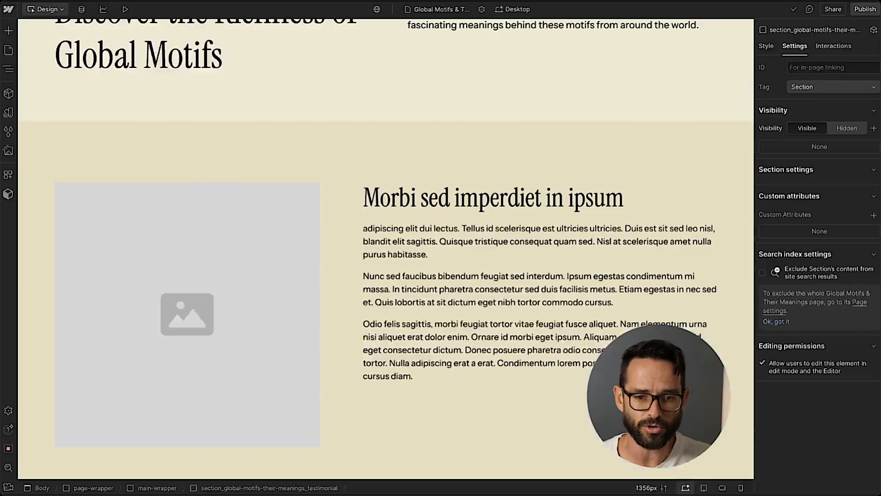
Open the Color Palettes Across Cultures page and select the padding-global of the Exploring Color Significance section.
scroll(262, 112, down, 20)
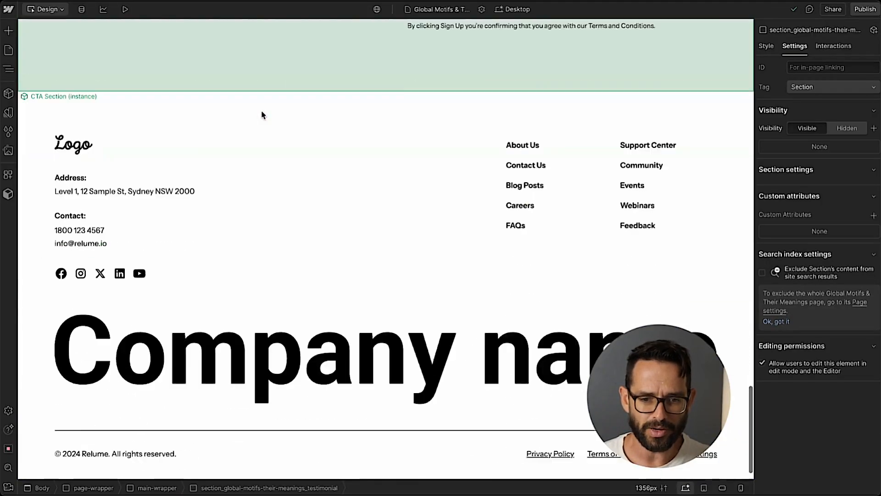
scroll(263, 116, up, 10)
scroll(263, 116, up, 10)
click(8, 50)
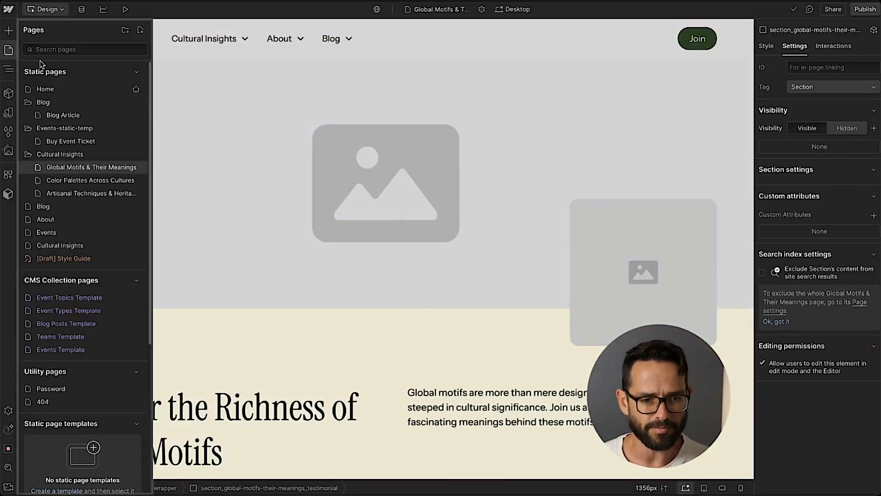
click(71, 181)
scroll(232, 136, down, 10)
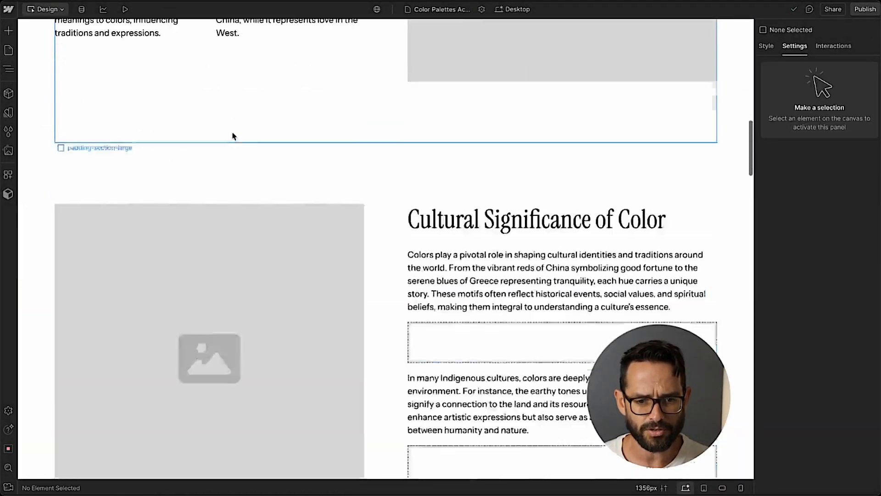
scroll(231, 135, down, 5)
scroll(118, 92, up, 3)
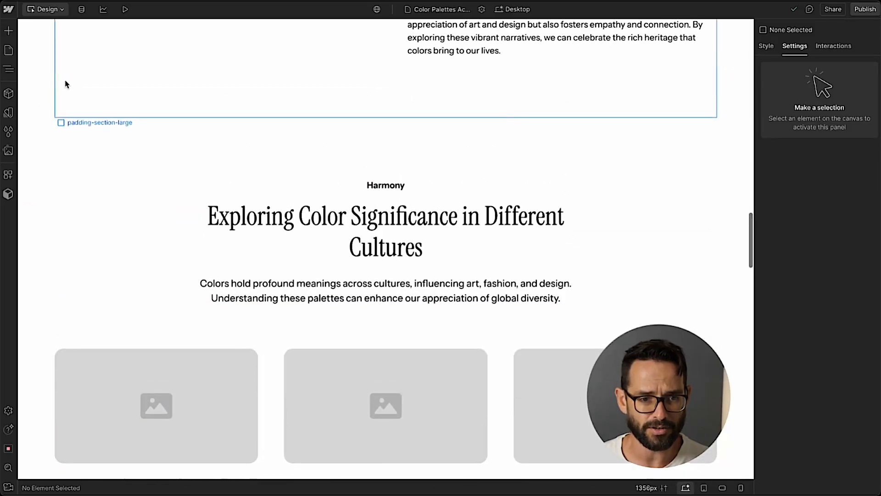
click(28, 150)
scroll(46, 117, down, 2)
click(8, 69)
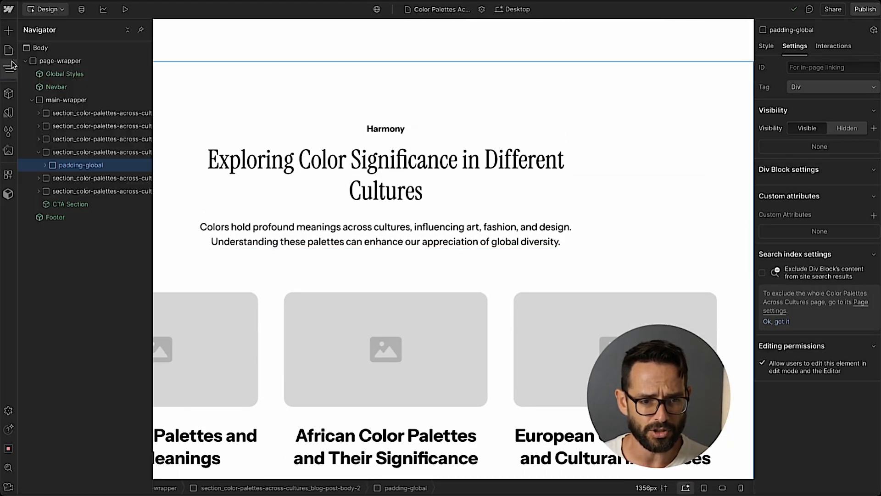
Convert the Exploring Color Significance section into a new component named Article Features in the Article Page group.
click(70, 152)
click(38, 152)
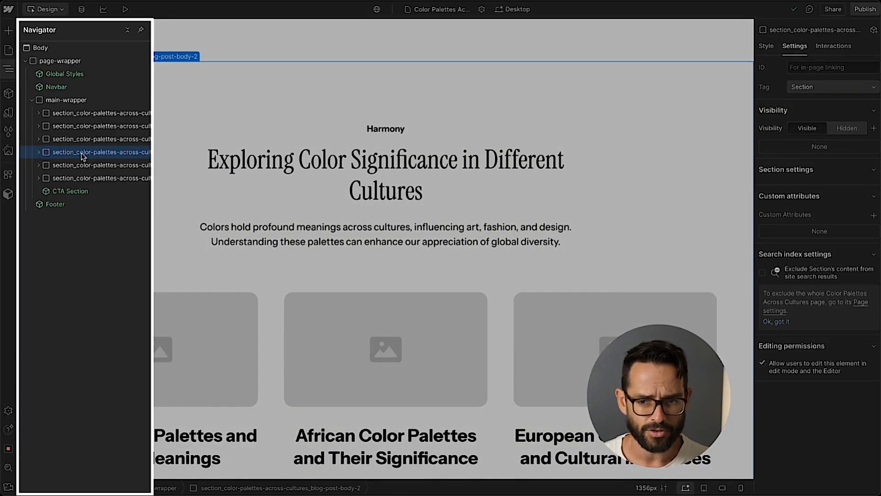
key(ctrl+alt+k)
text(Ar)
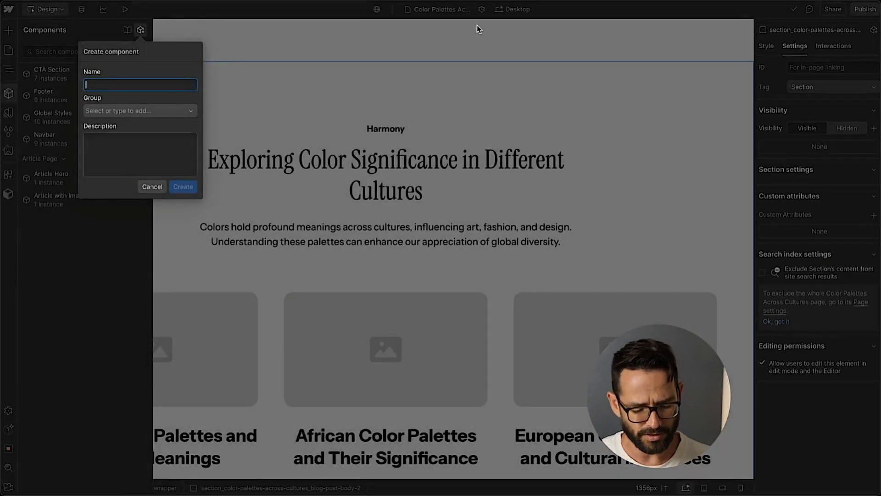
text(ticle Features)
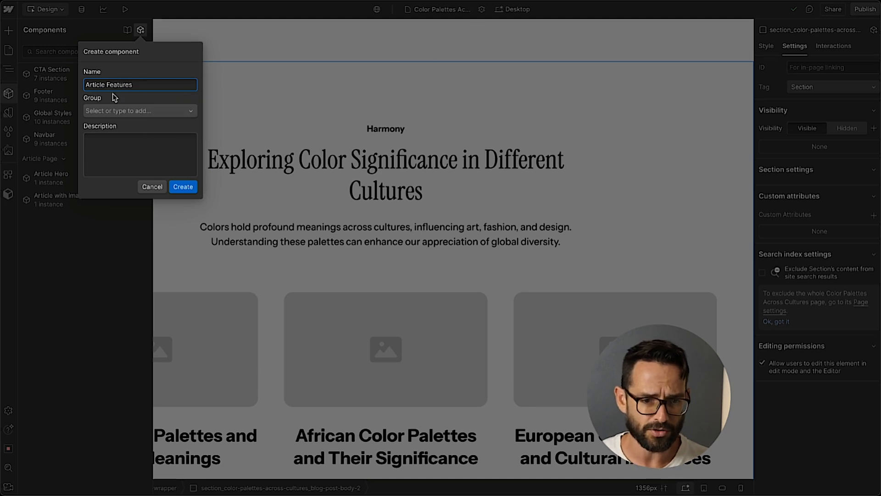
click(114, 111)
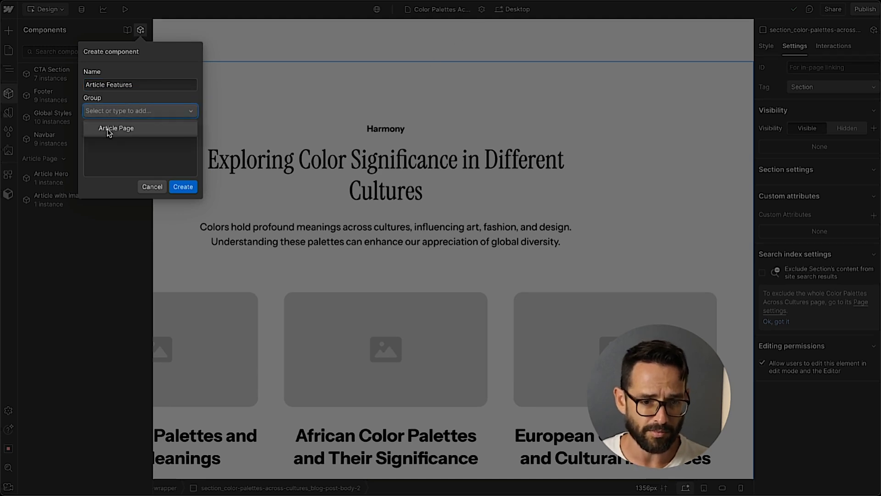
click(112, 129)
click(182, 186)
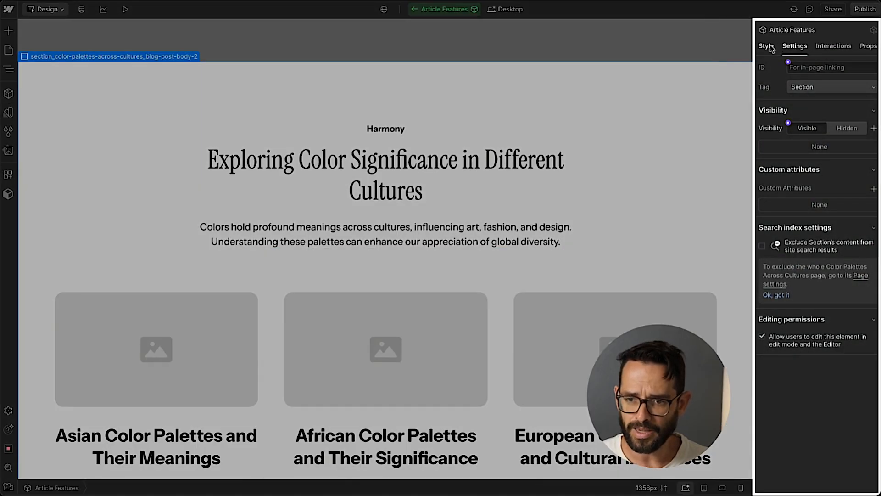
Add a color-scheme class to the Article Features section's style selector.
click(770, 48)
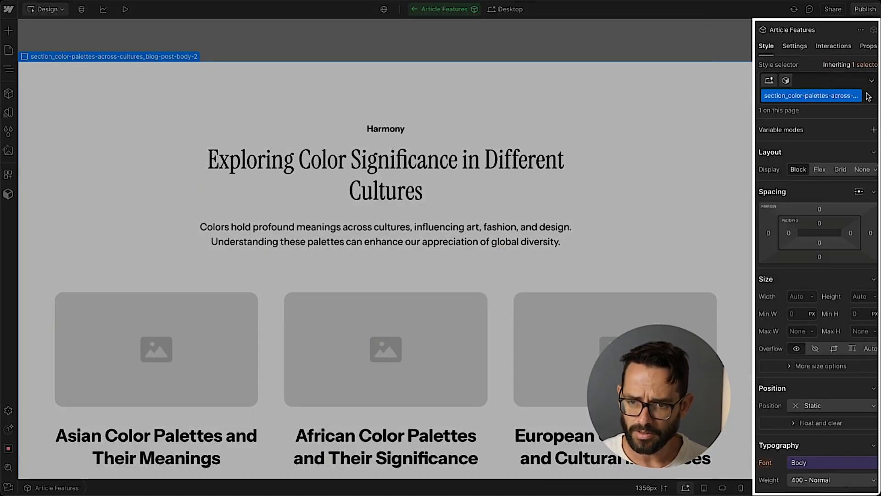
click(867, 96)
text(color-sc)
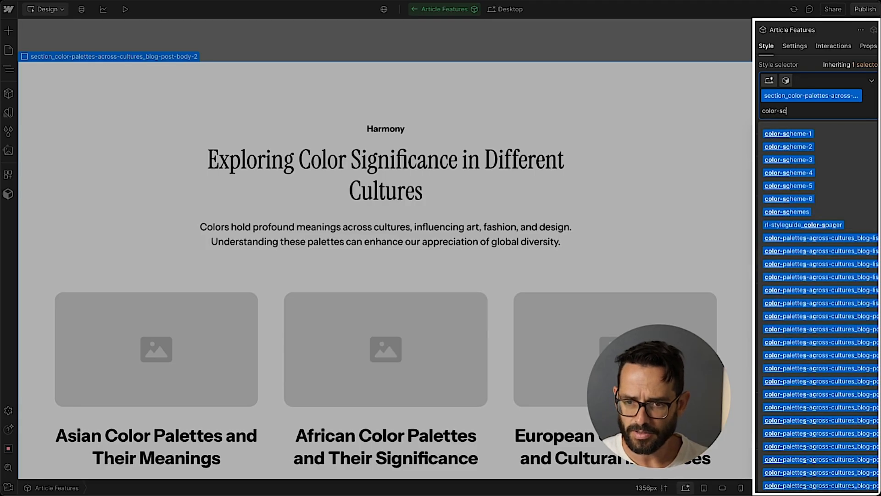
key(Return)
Turn the first card into a component named Article Feature Card Item in the Article Page group.
click(157, 157)
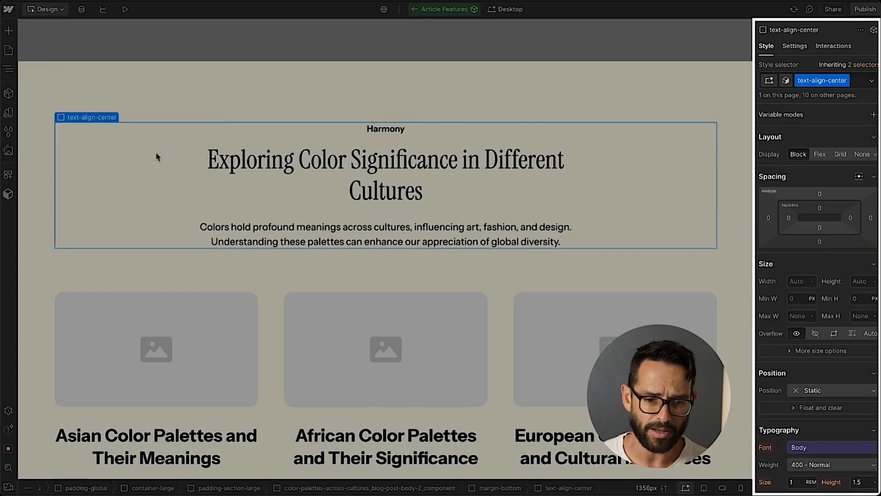
scroll(158, 154, down, 1)
scroll(182, 81, up, 1)
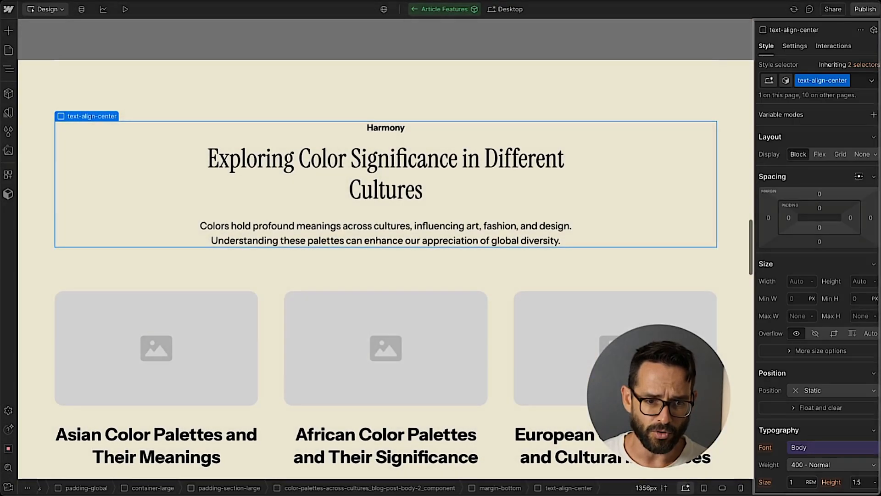
click(221, 419)
scroll(232, 298, down, 2)
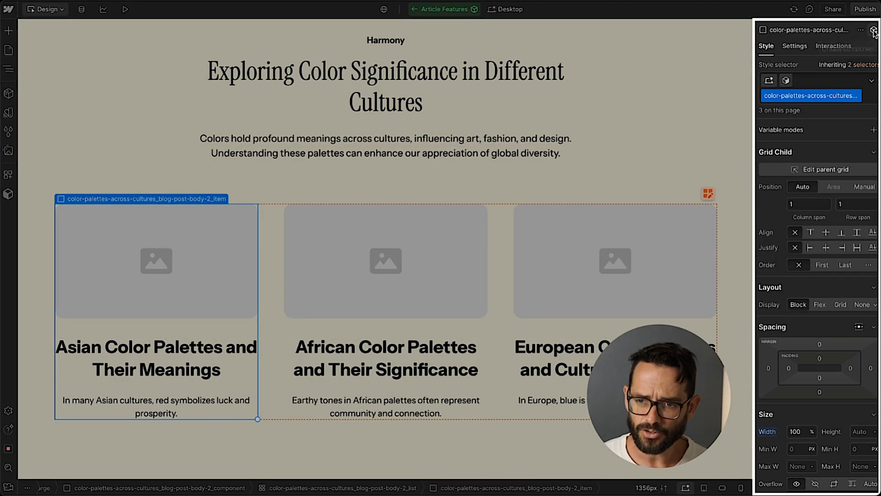
click(873, 31)
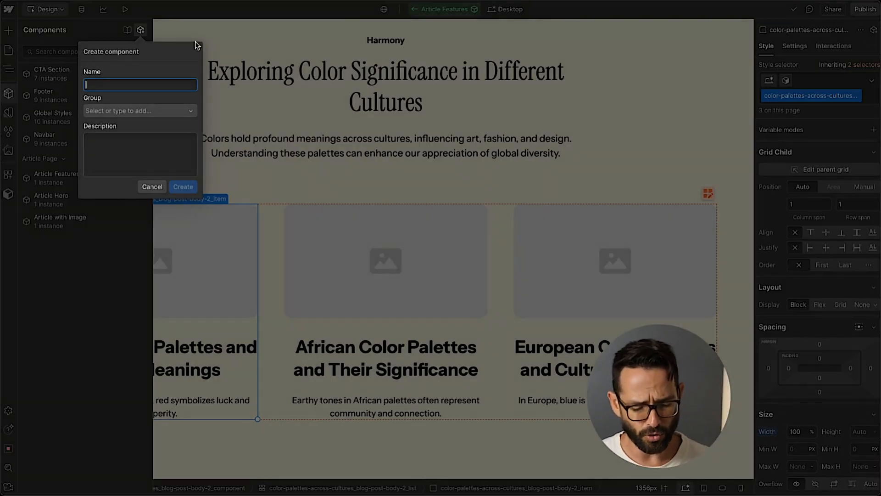
text(Article )
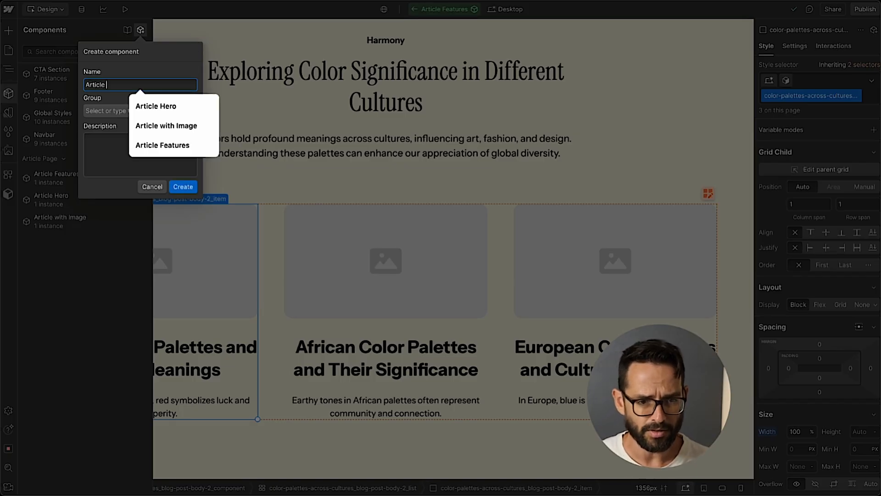
text(Feature Card Item)
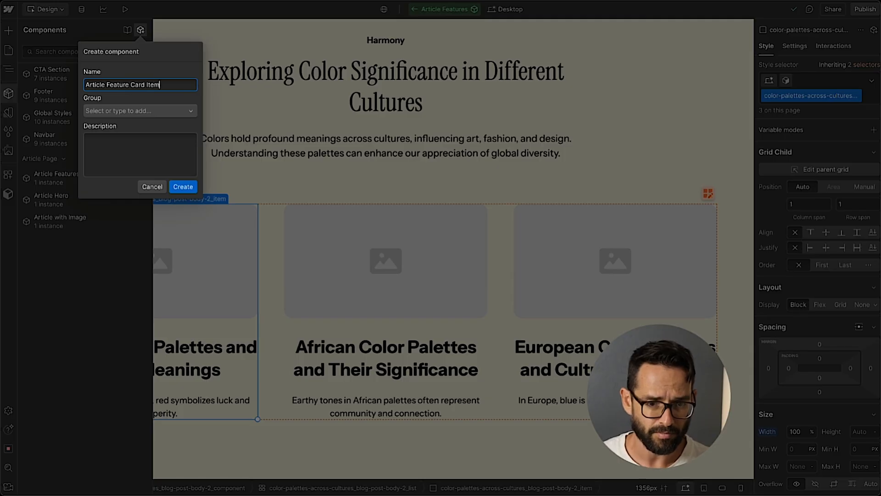
key(Tab)
click(103, 129)
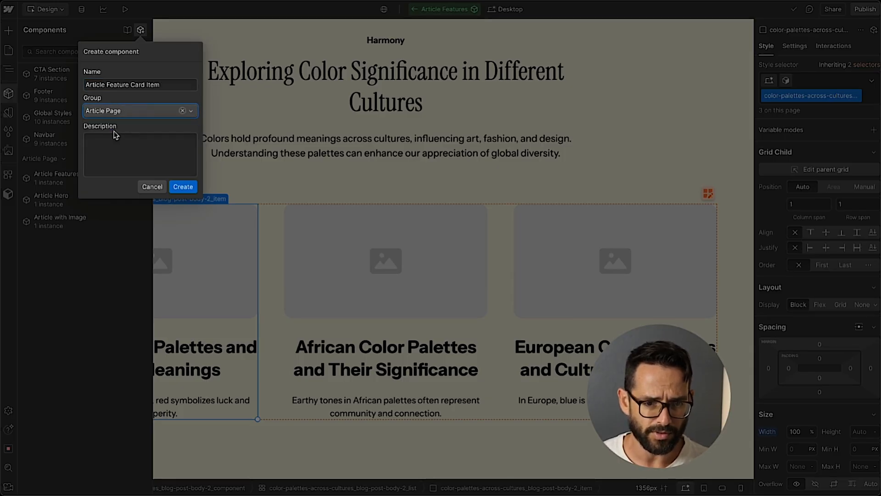
click(184, 187)
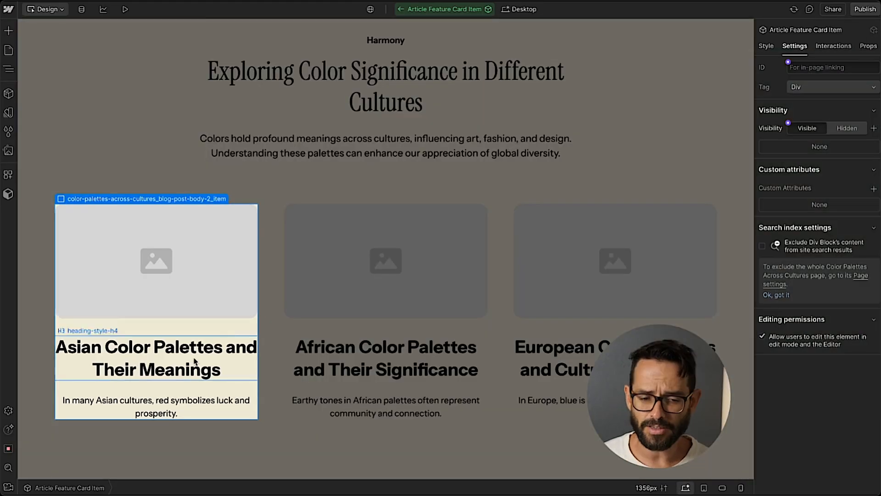
Connect the card's image to a new component property named Card Image.
click(107, 255)
click(238, 200)
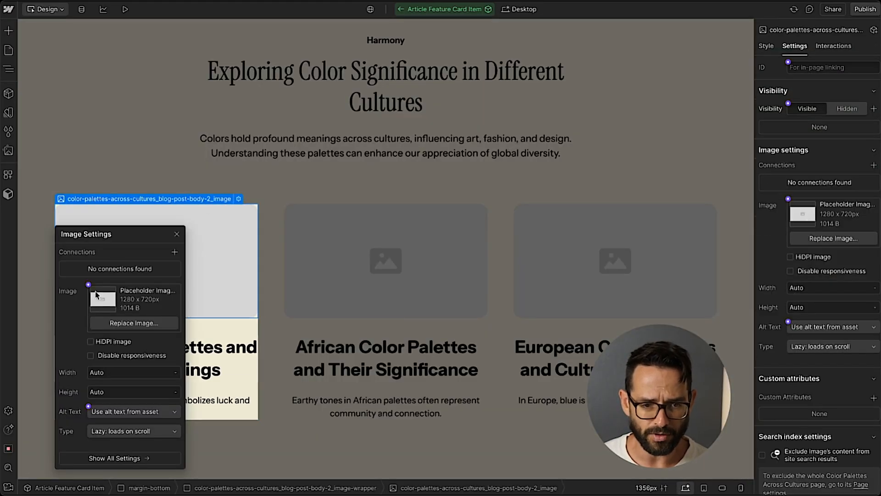
click(89, 284)
click(102, 301)
double_click(118, 360)
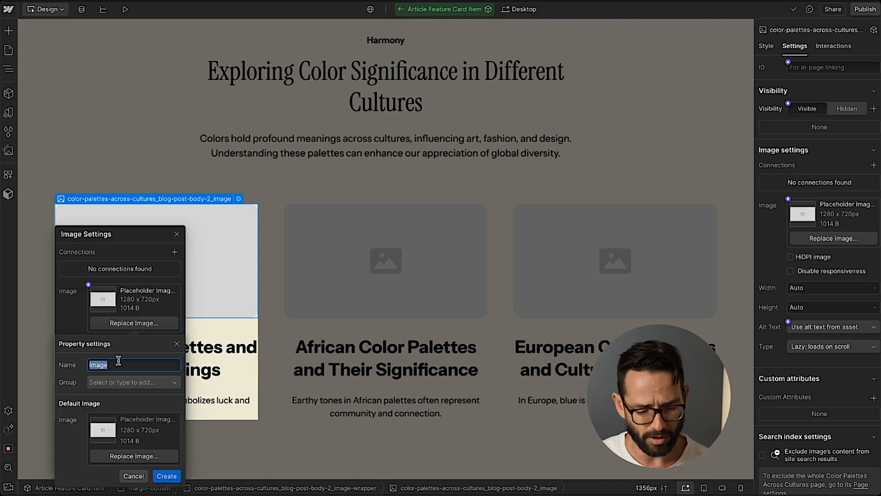
text(Card)
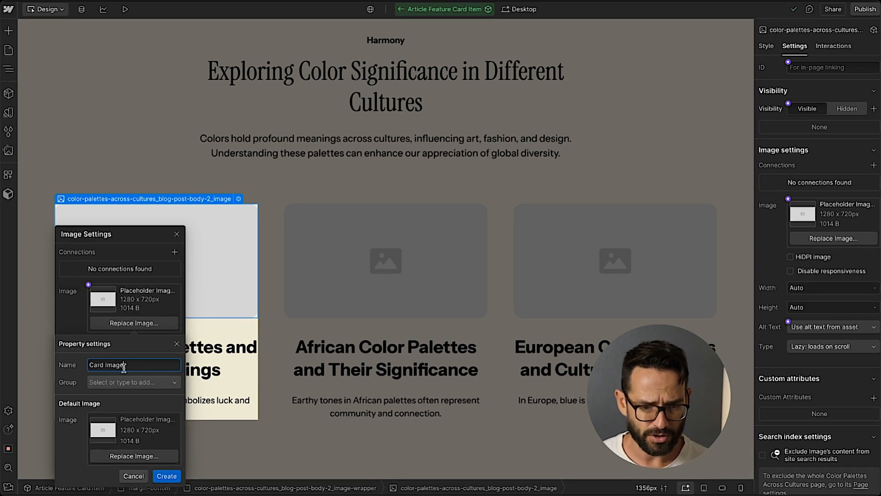
click(166, 475)
Connect the card heading's text to a new property named Cart Title.
click(209, 352)
click(209, 352)
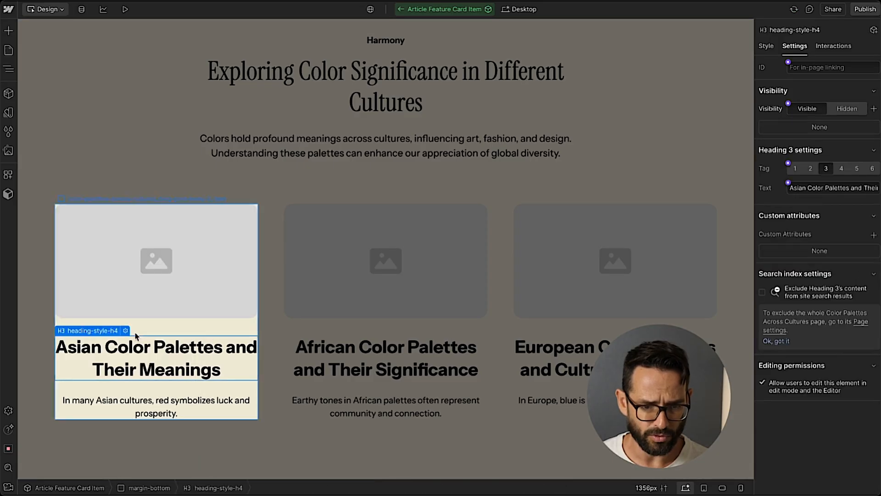
click(125, 331)
click(89, 428)
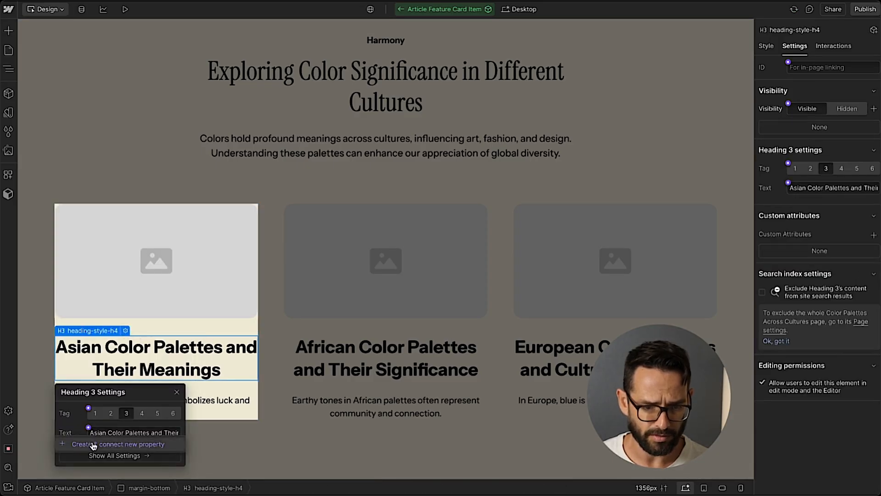
double_click(130, 305)
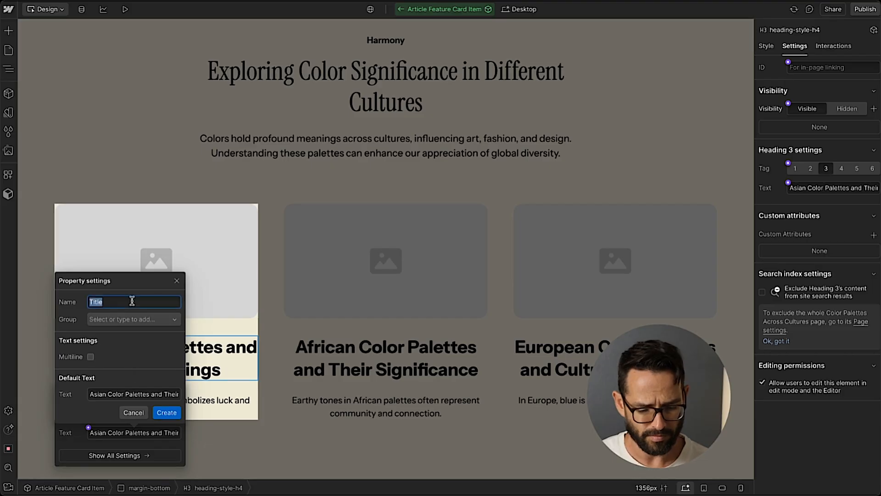
text(Cart Title)
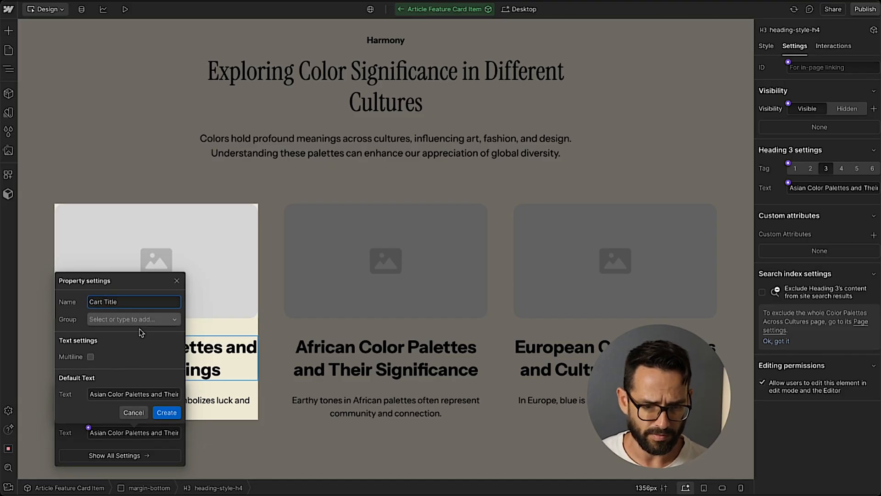
click(166, 412)
Connect the card paragraph's text to a new multiline property named Card Text.
click(190, 404)
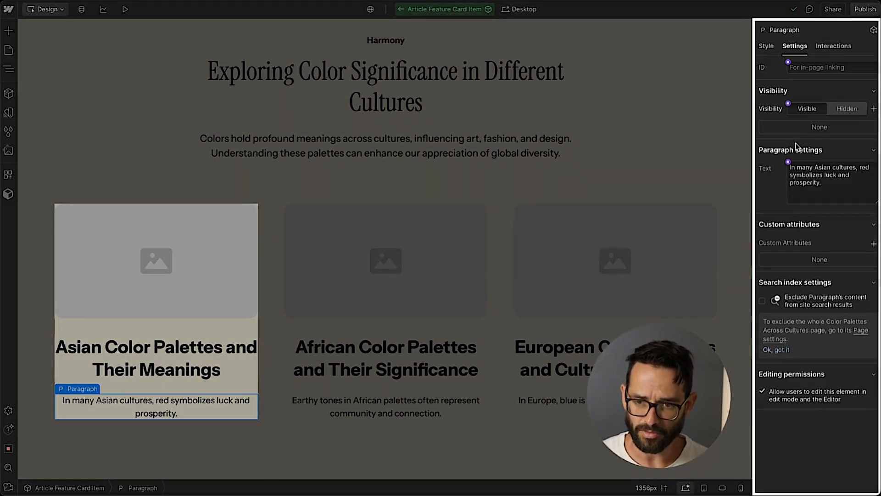
click(788, 162)
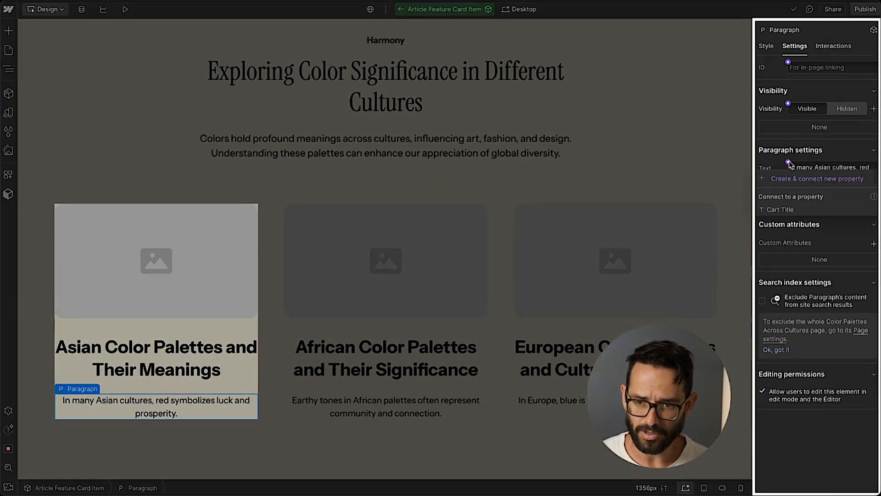
click(783, 180)
click(821, 234)
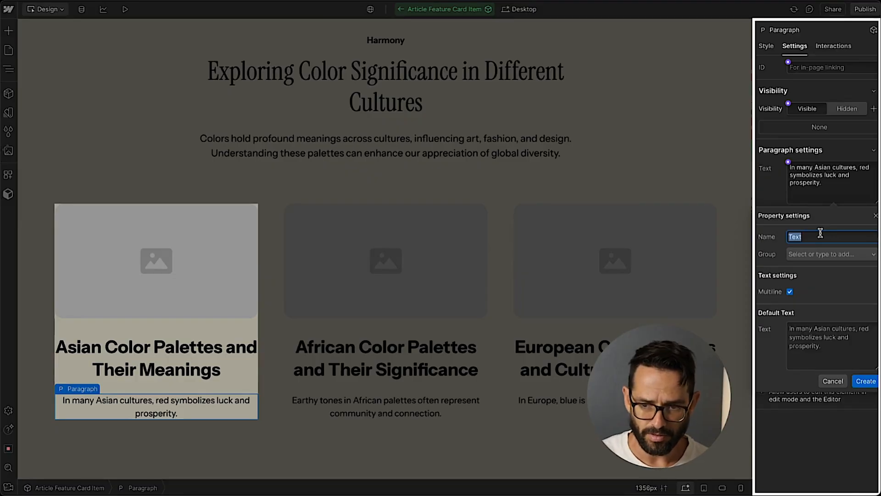
text(Card Text)
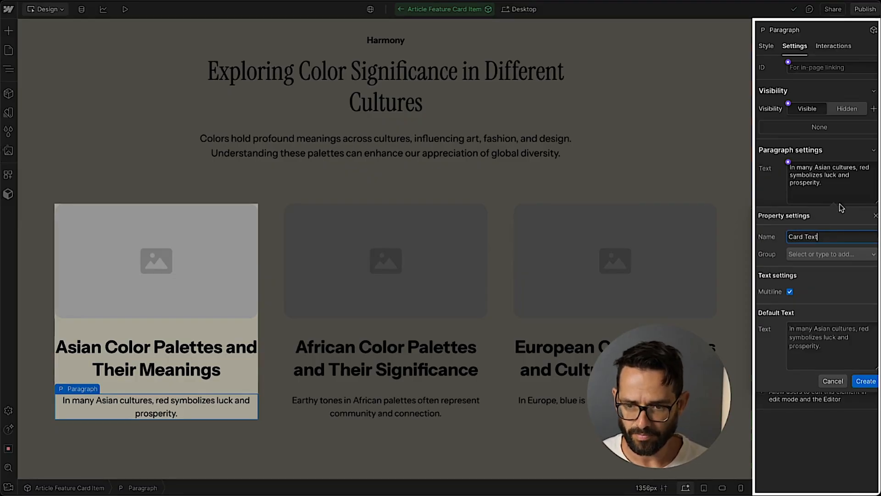
key(Return)
Return to the Article Features component and delete all three cards from the features list.
double_click(21, 102)
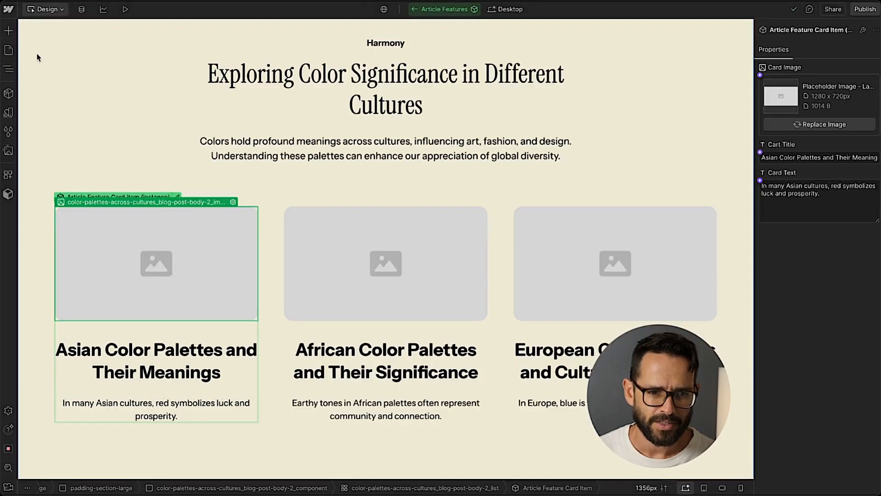
click(8, 69)
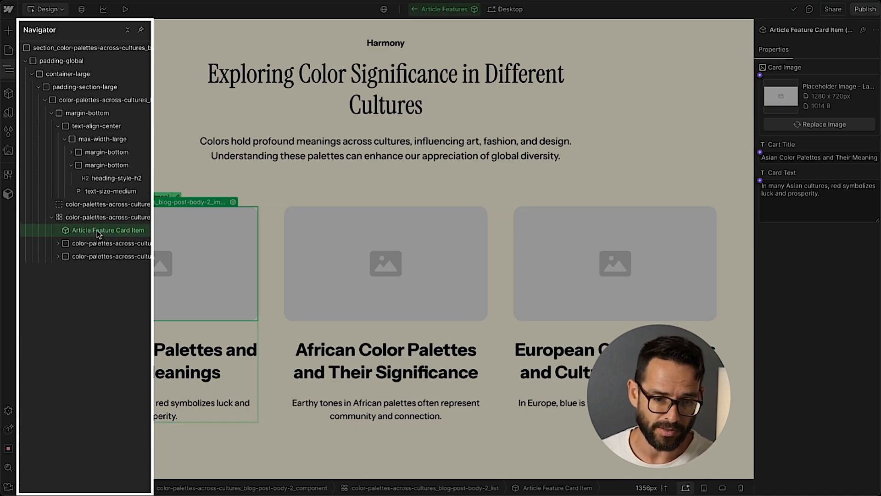
click(105, 256)
key(Delete)
key(Delete)
key(Delete)
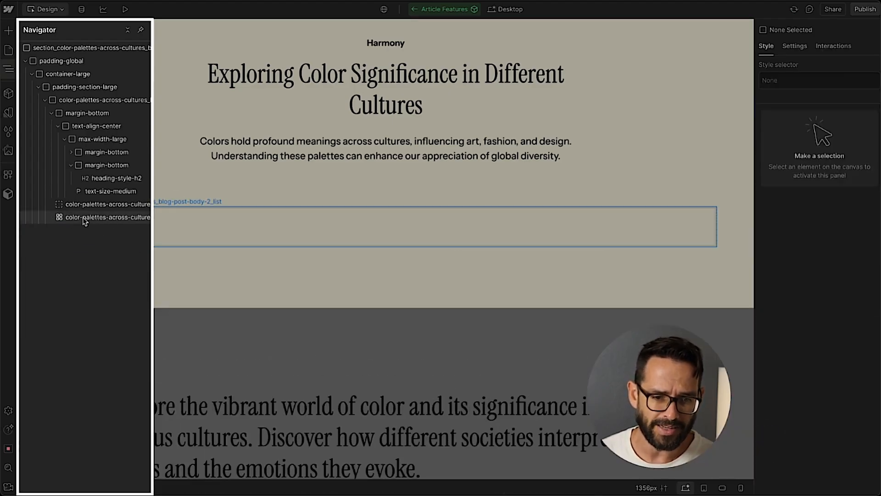
Add a Slot element above the empty features list.
click(79, 219)
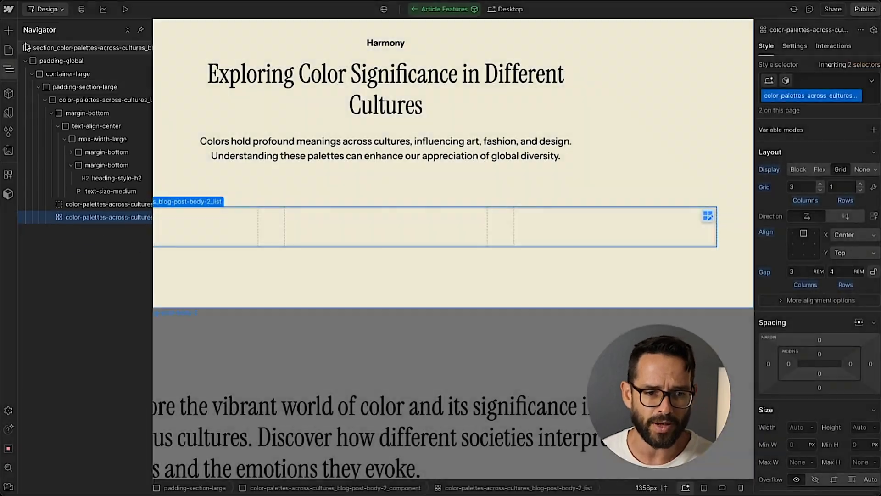
click(8, 31)
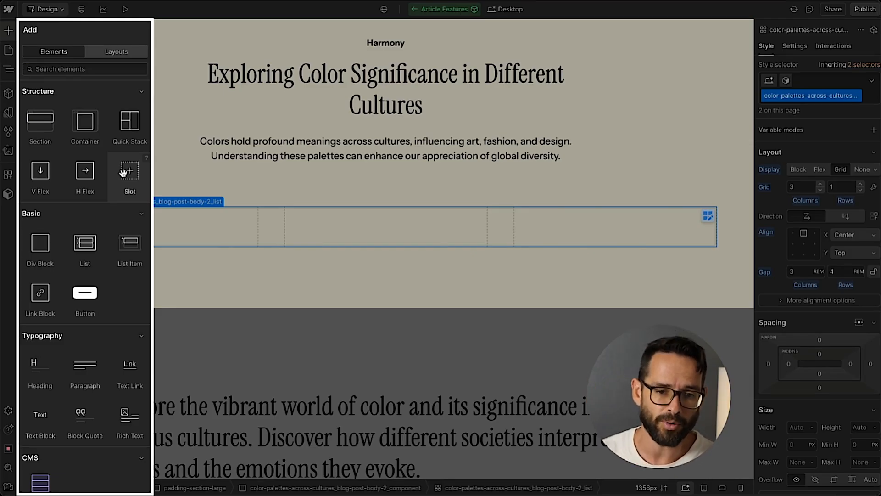
drag(123, 172, 310, 203)
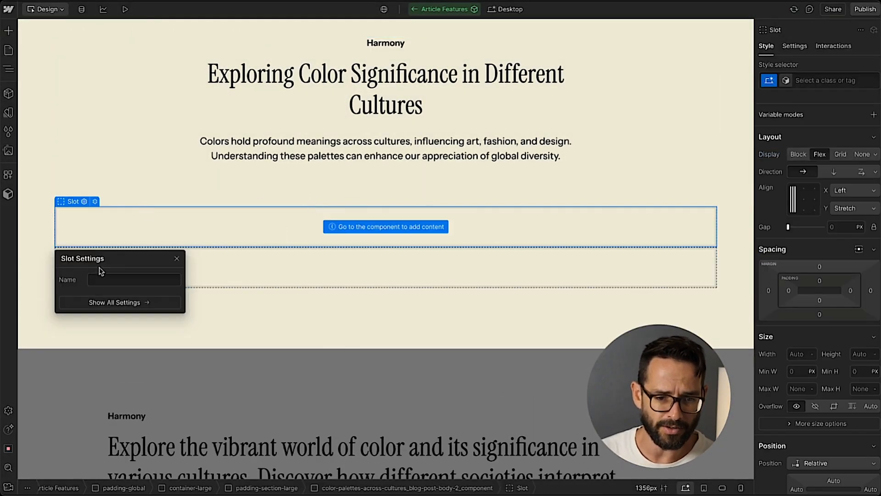
click(177, 259)
Give the slot the features list's grid class by pasting the class name into its style selector.
click(8, 69)
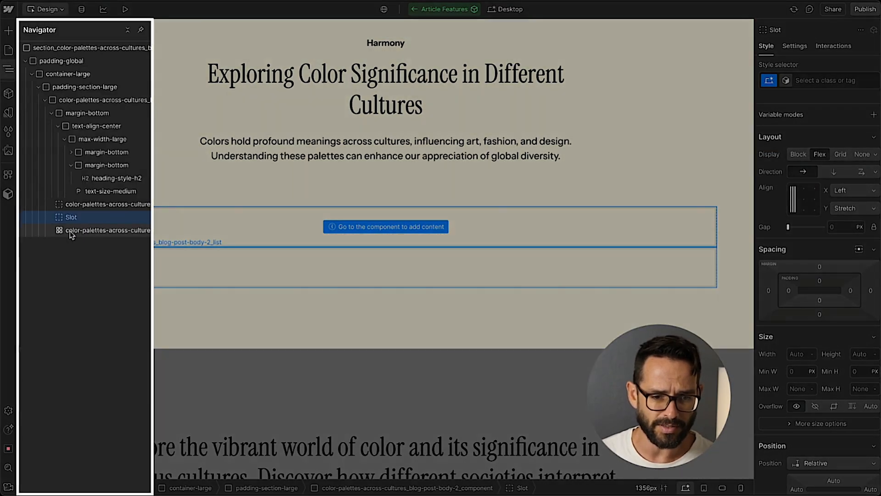
click(69, 232)
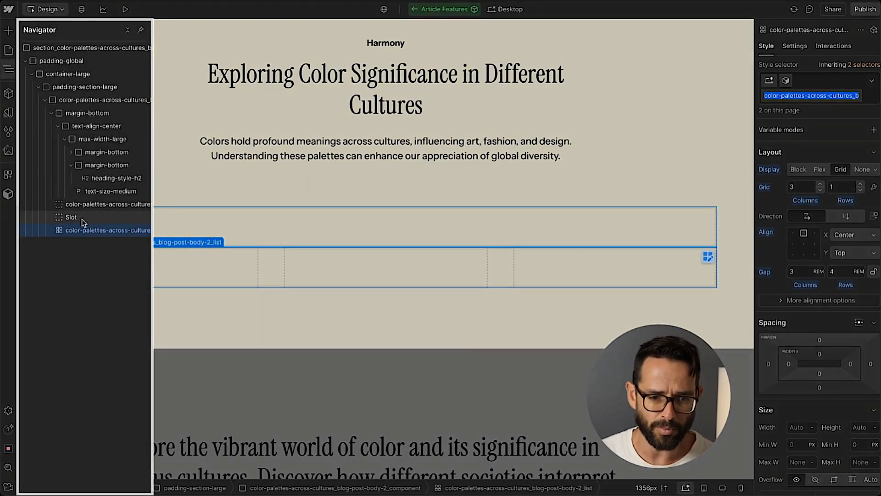
click(81, 219)
click(826, 81)
text(color-palettes-across-cultures_blog-post-body-2_list)
key(Return)
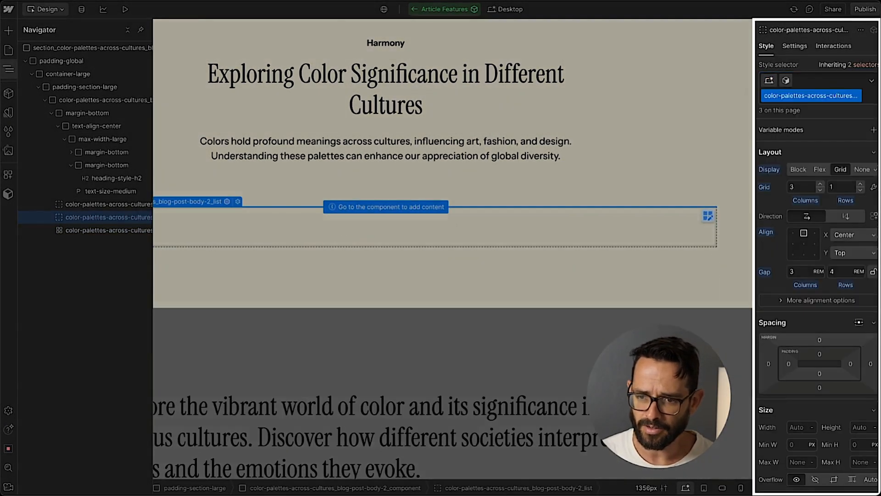
Delete the original features list and its leftover grid element from the component, leaving only the slot, and exit component editing.
key(Delete)
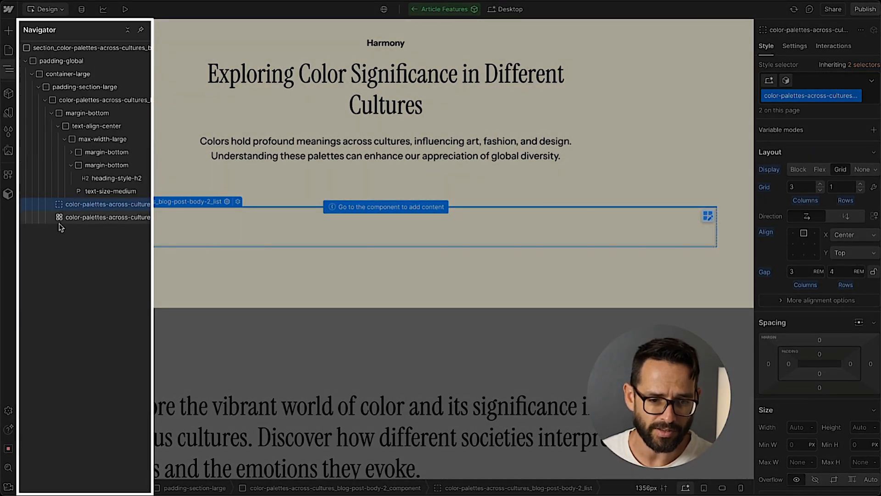
click(100, 222)
key(Delete)
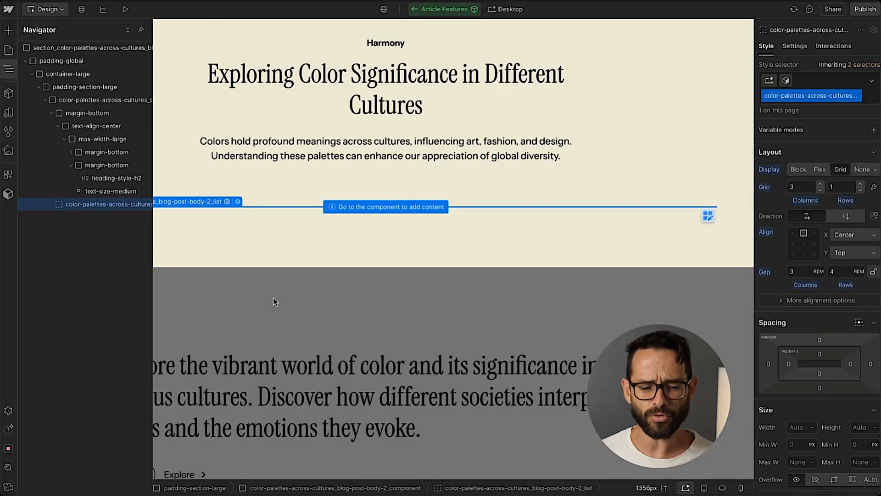
click(257, 305)
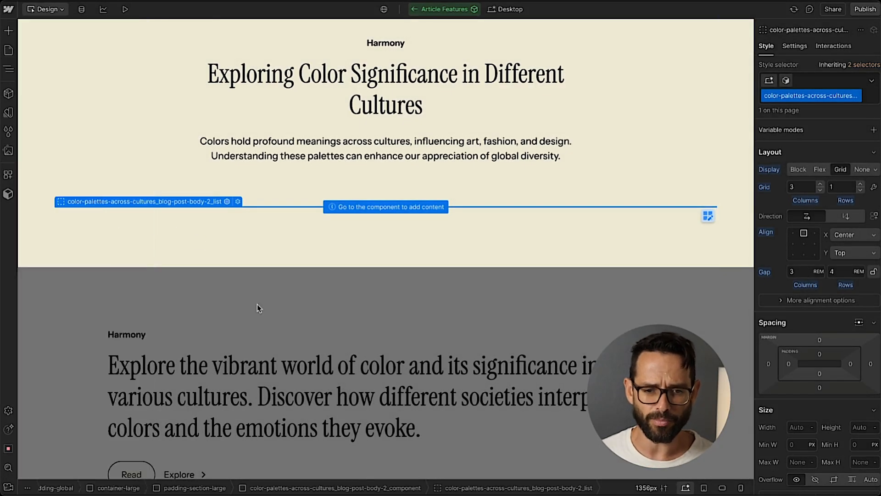
scroll(230, 166, up, 3)
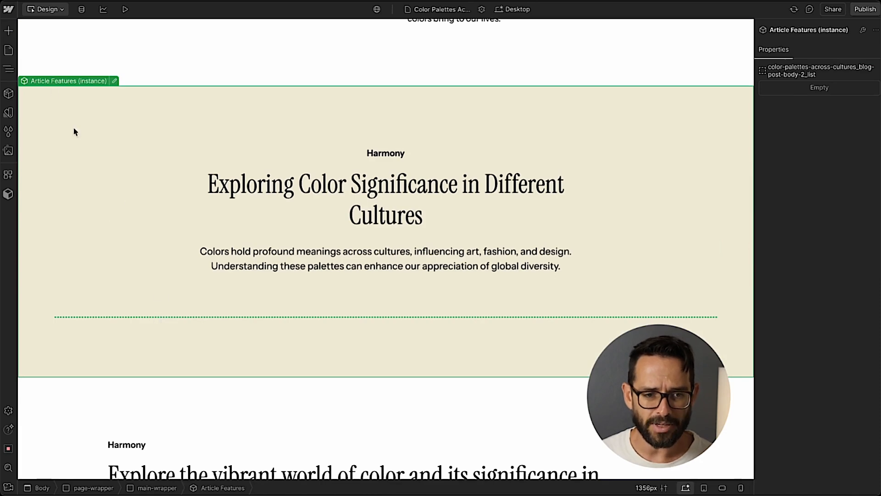
Insert an Article Feature Card Item instance into the Article Features slot.
click(8, 93)
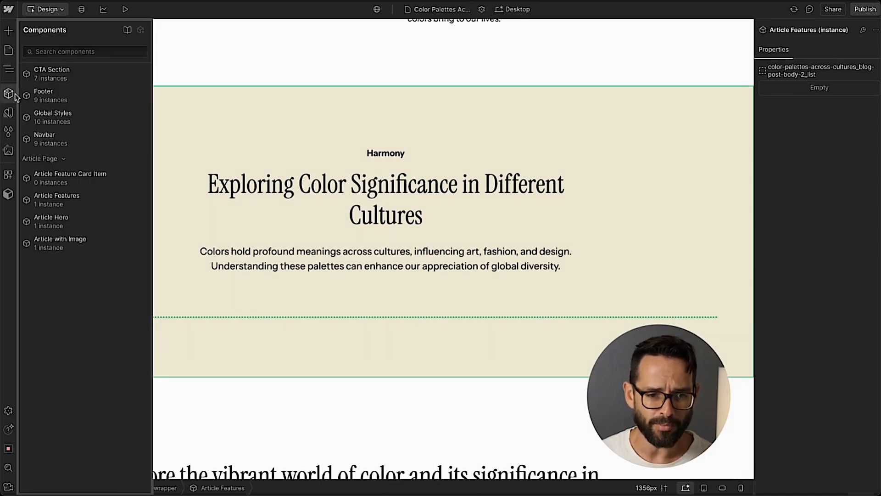
mouse_move(94, 74)
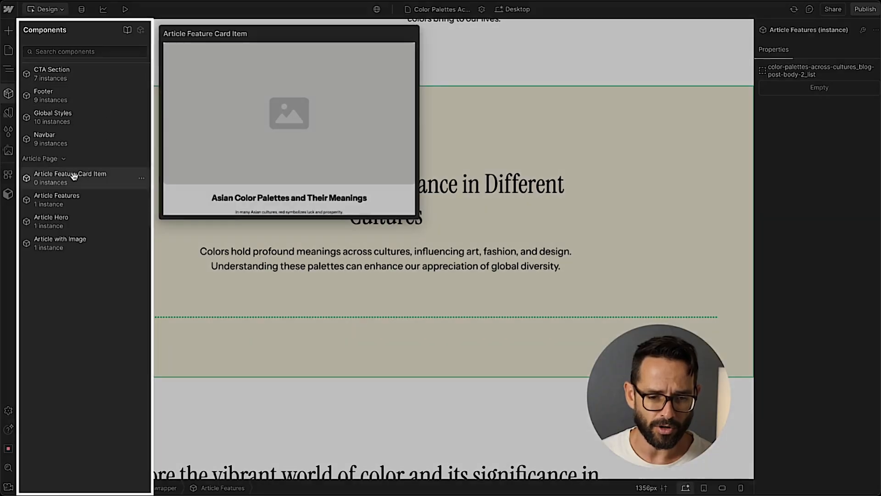
drag(73, 177, 814, 192)
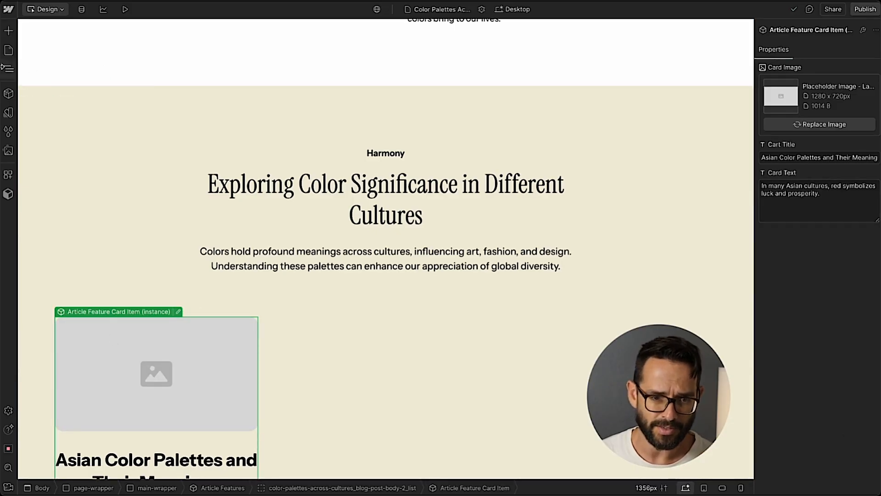
Duplicate the card instance until the features slot holds six cards.
click(9, 69)
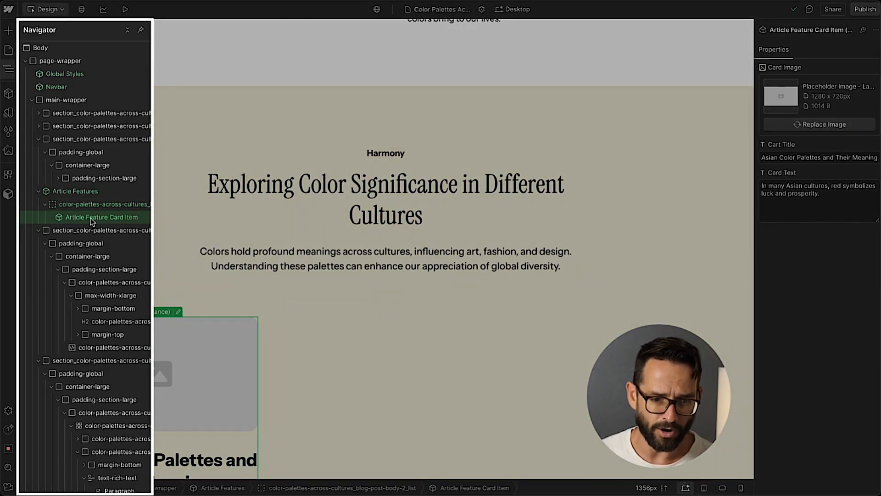
key(ctrl+d)
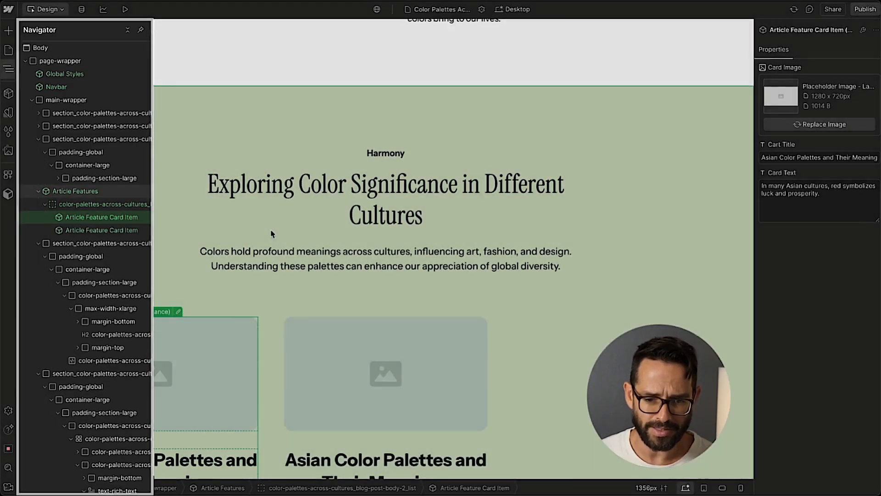
scroll(449, 275, down, 2)
key(ctrl+d)
scroll(427, 199, down, 2)
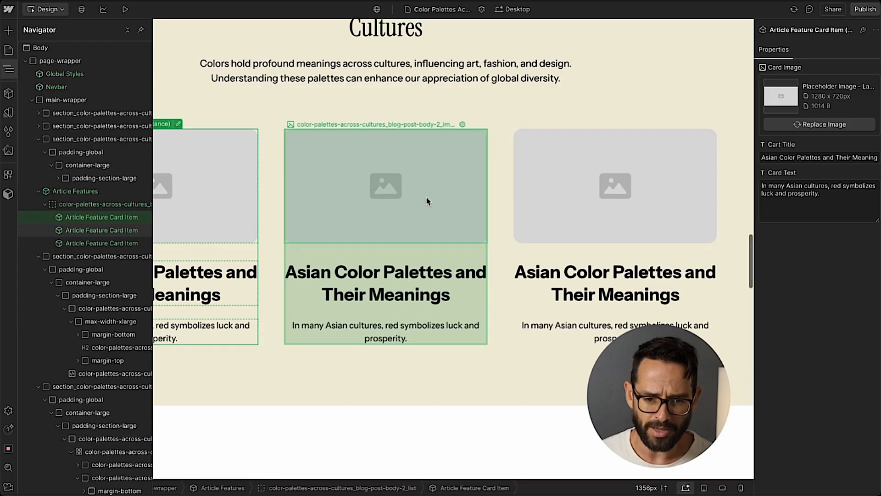
key(ctrl+d)
key(ctrl+d)
key(ctrl+d)
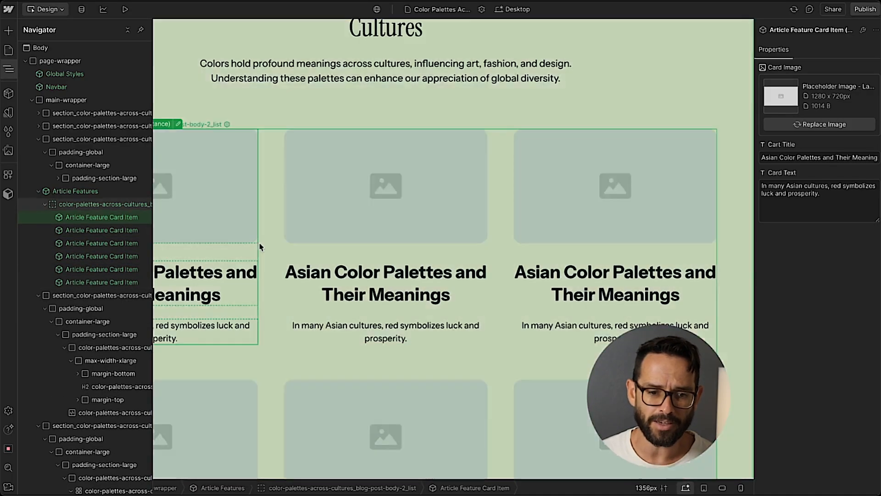
Edit the Article Features component and connect the heading's text to a new property named Title.
click(267, 90)
scroll(104, 138, up, 4)
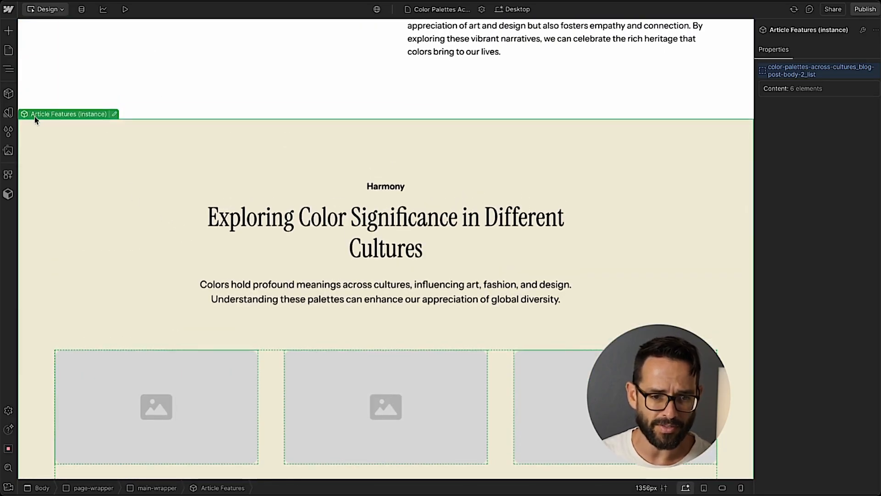
double_click(238, 206)
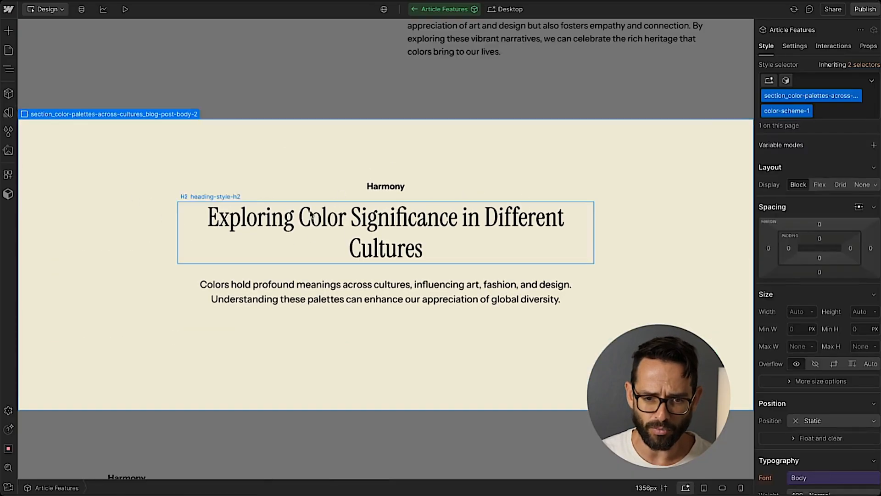
click(248, 197)
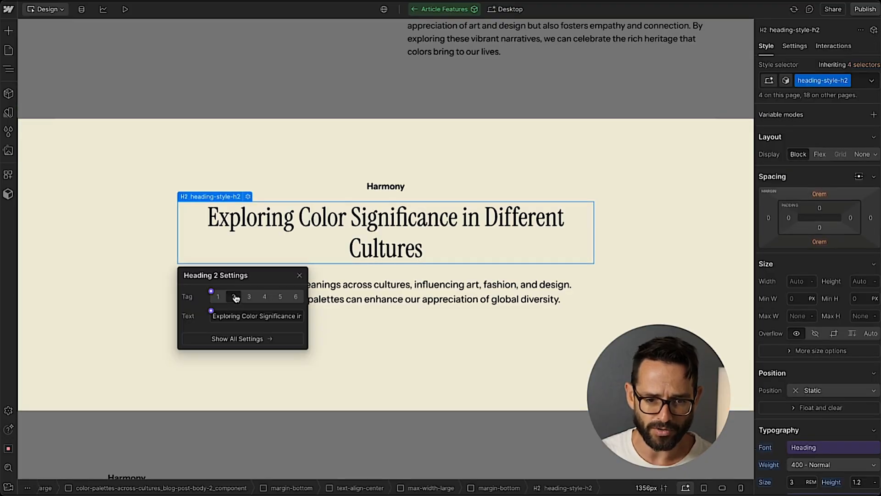
click(211, 311)
click(298, 473)
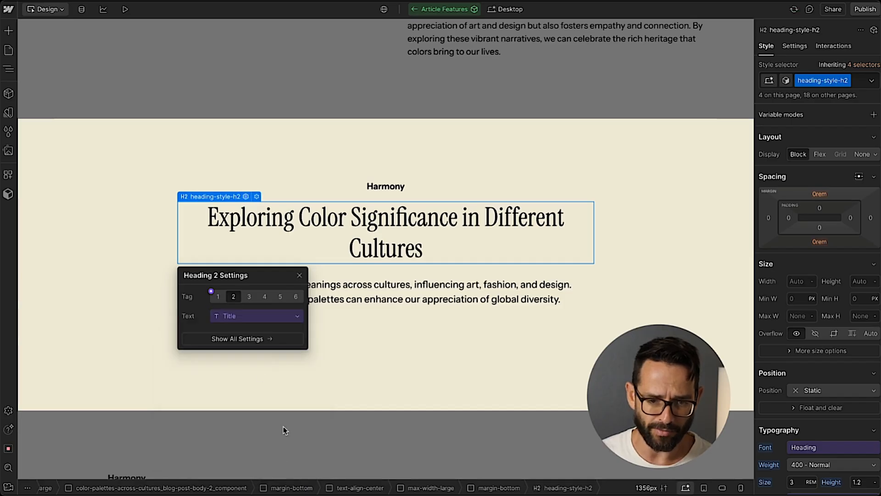
Connect the section paragraph's text to a new multiline property named Text.
click(286, 287)
click(794, 45)
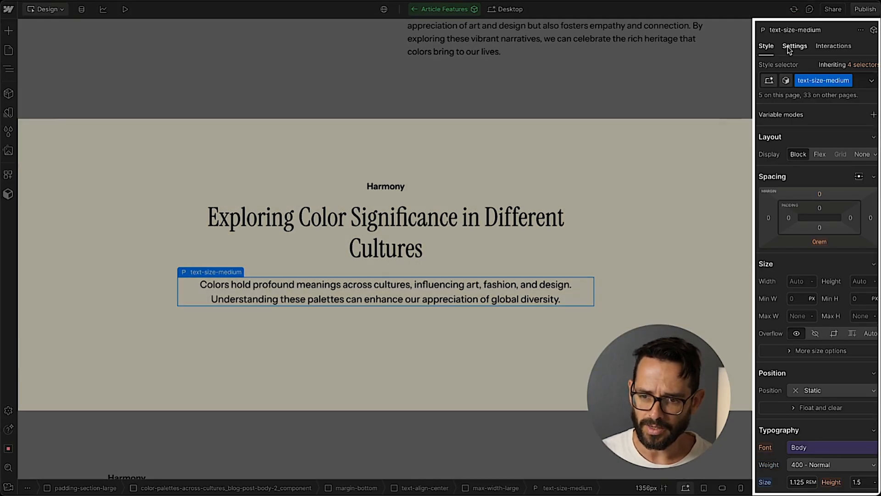
click(788, 162)
click(793, 183)
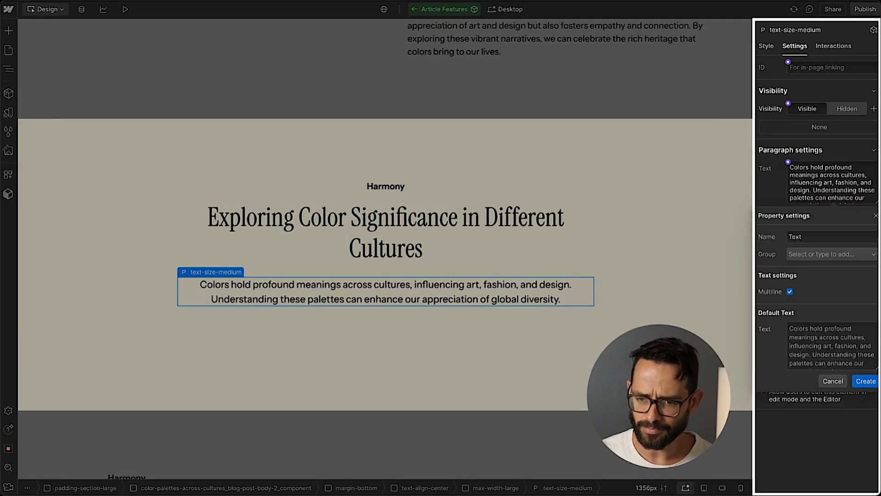
click(865, 381)
key(Escape)
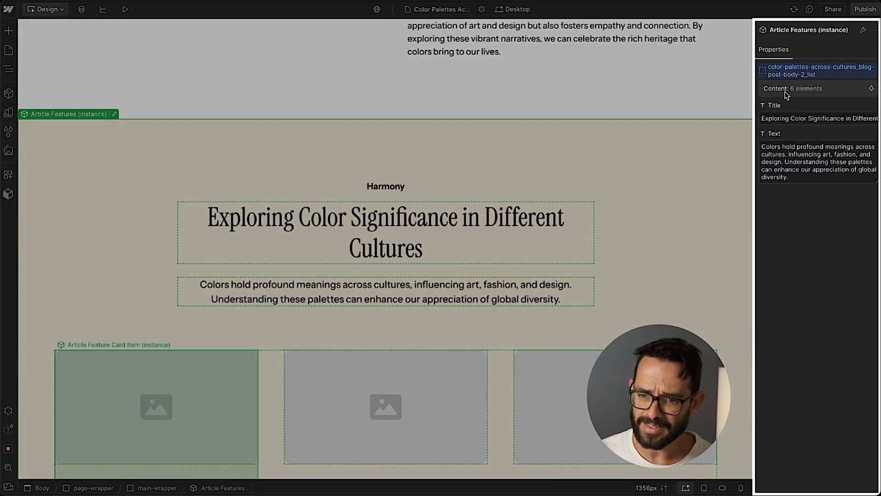
Review the six card instances laid out in the features slot.
scroll(118, 401, down, 3)
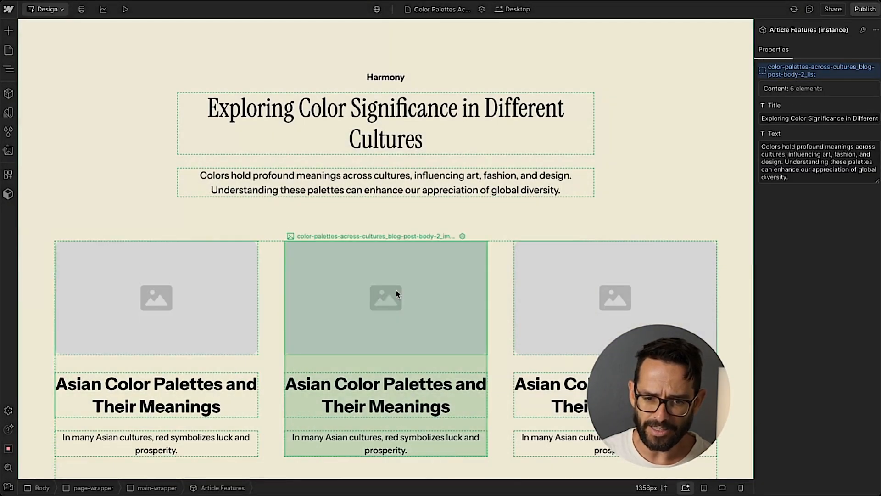
click(395, 299)
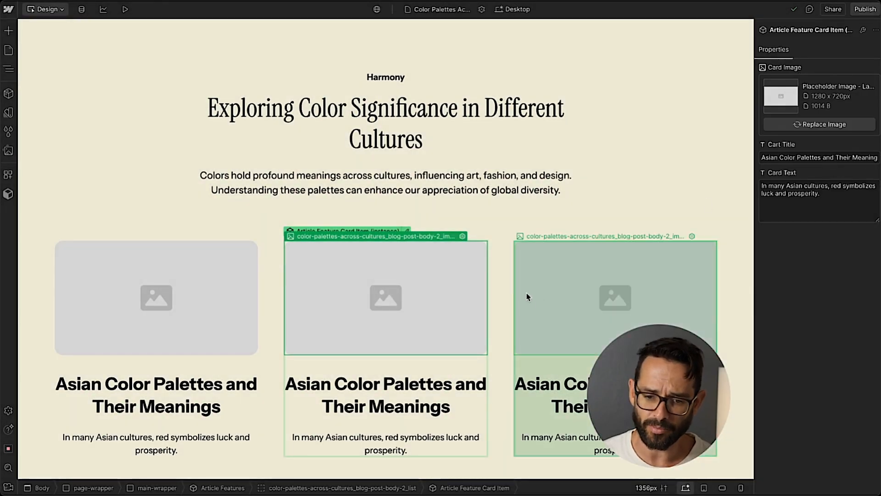
scroll(528, 294, down, 5)
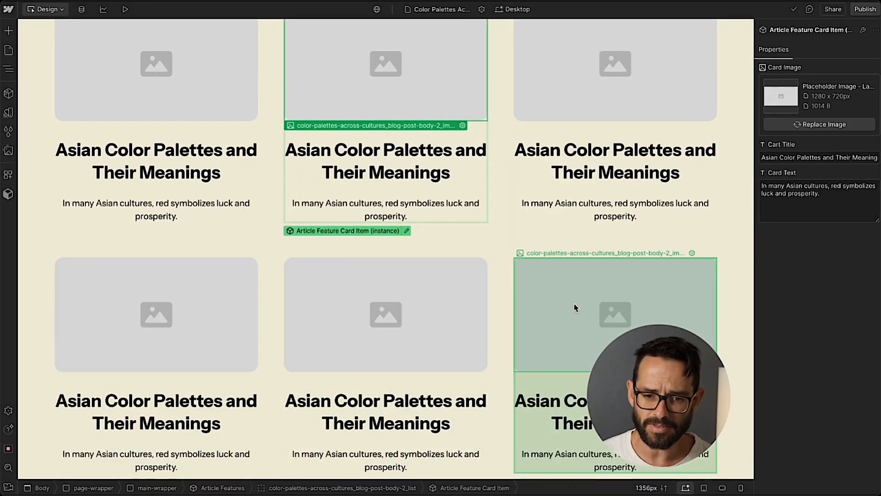
scroll(574, 304, up, 3)
scroll(536, 187, down, 4)
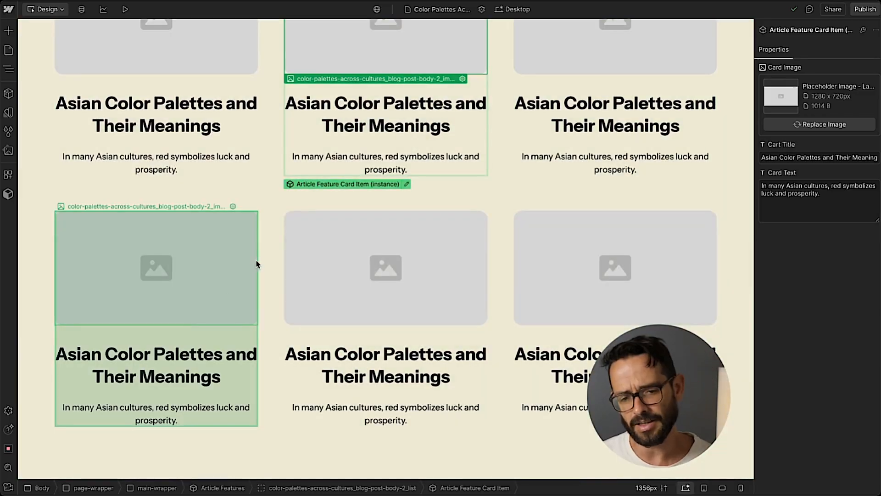
scroll(270, 255, up, 4)
scroll(423, 202, down, 1)
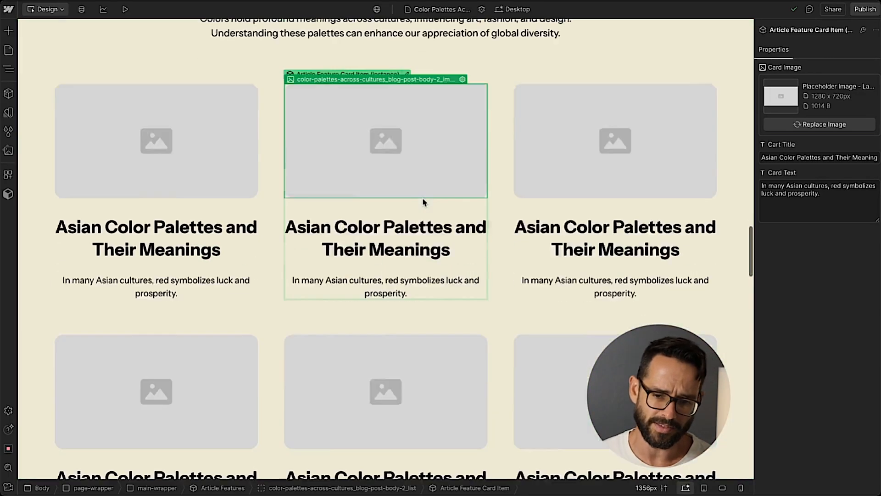
scroll(422, 257, down, 2)
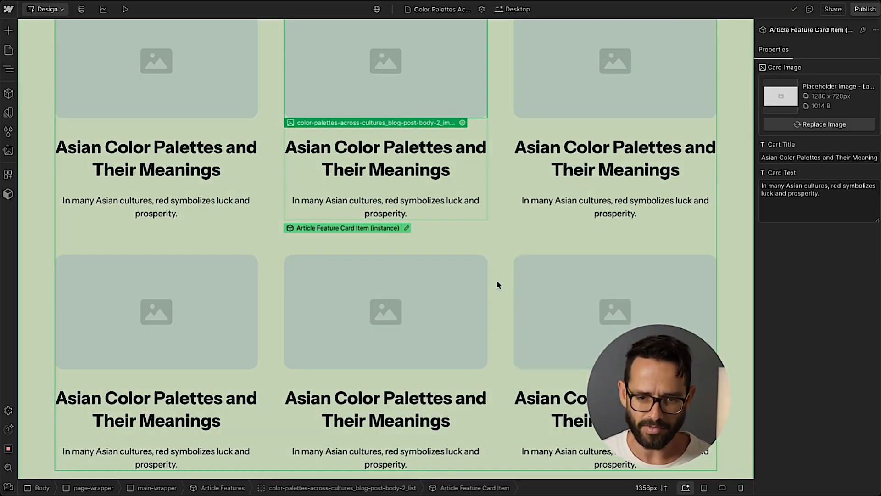
scroll(496, 284, up, 3)
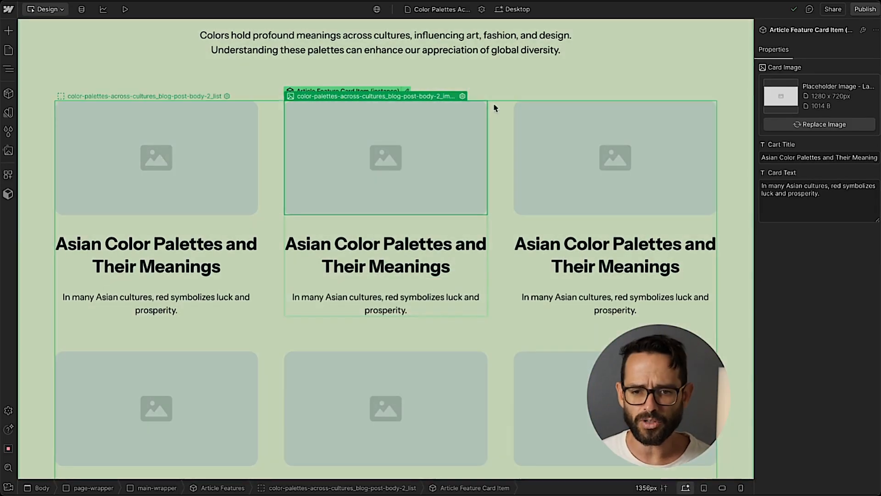
Edit the Article Features component and switch the slot's display from Grid to Flex.
double_click(438, 93)
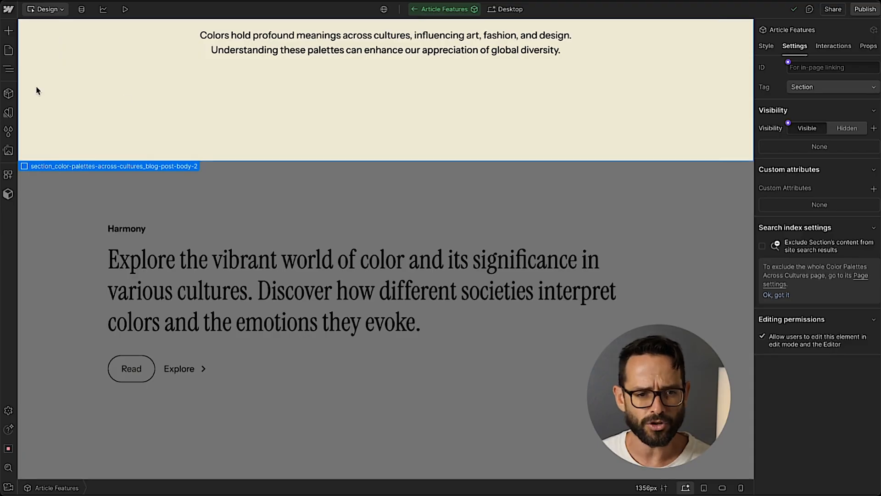
click(8, 69)
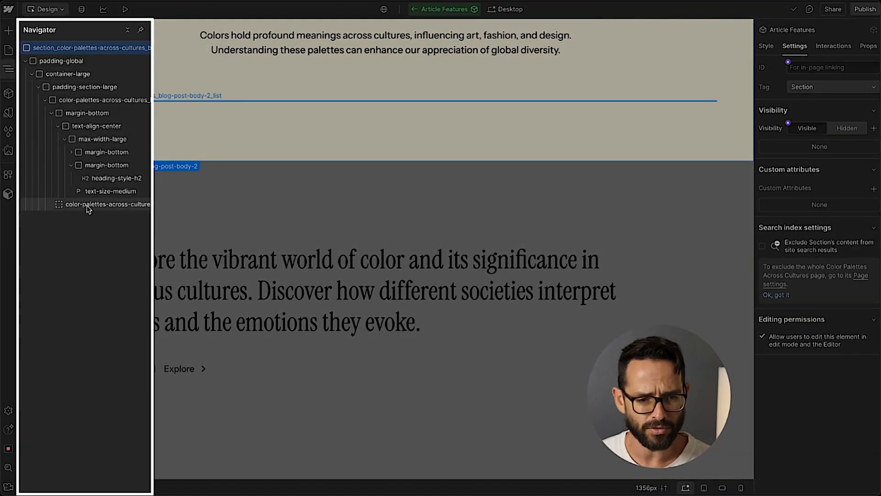
click(84, 205)
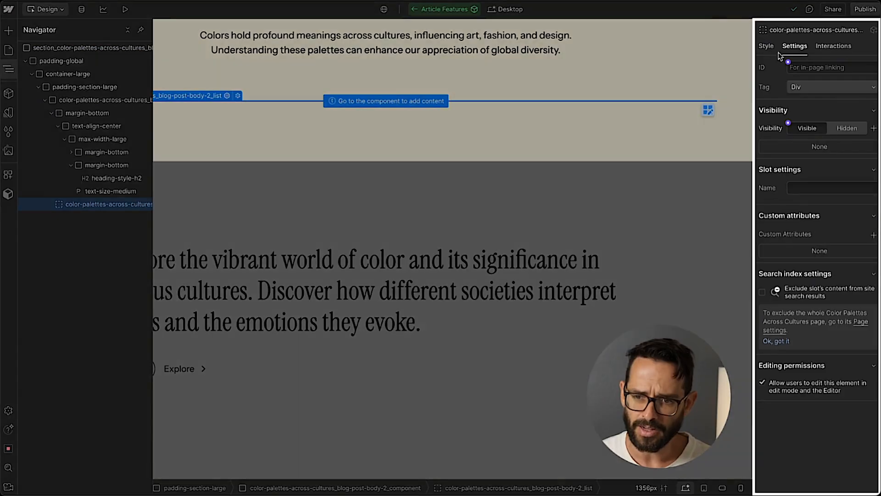
click(769, 46)
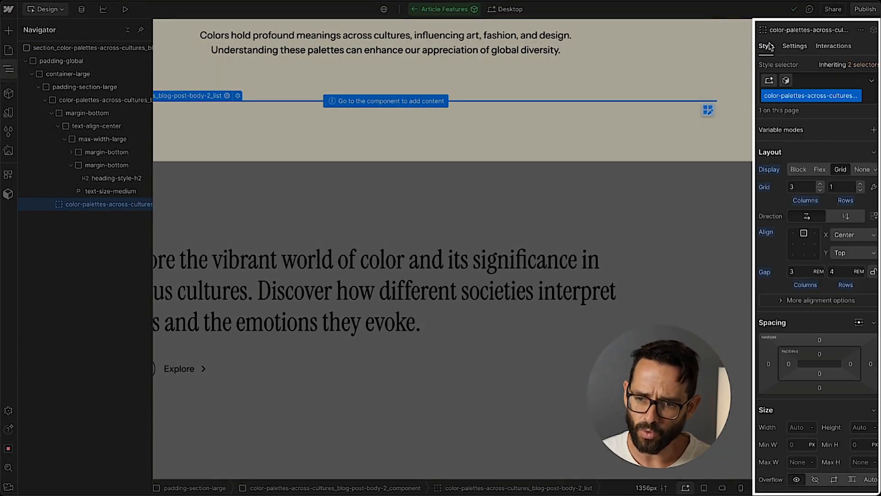
click(821, 170)
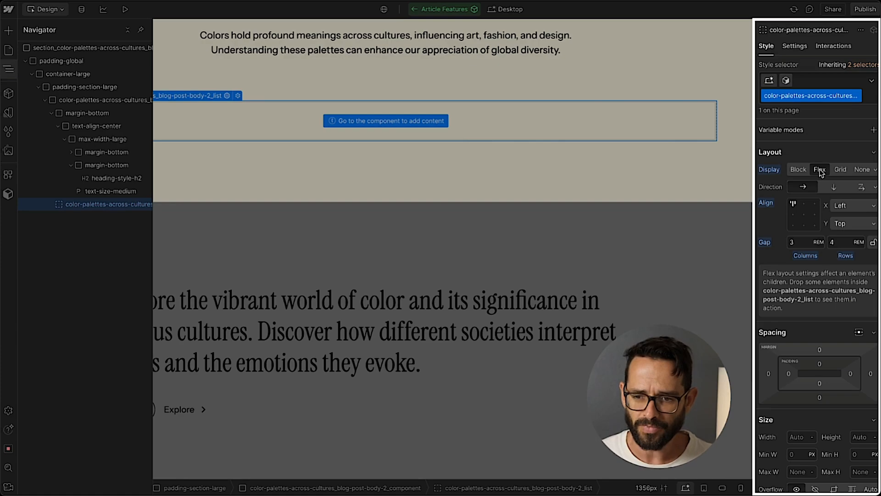
key(Escape)
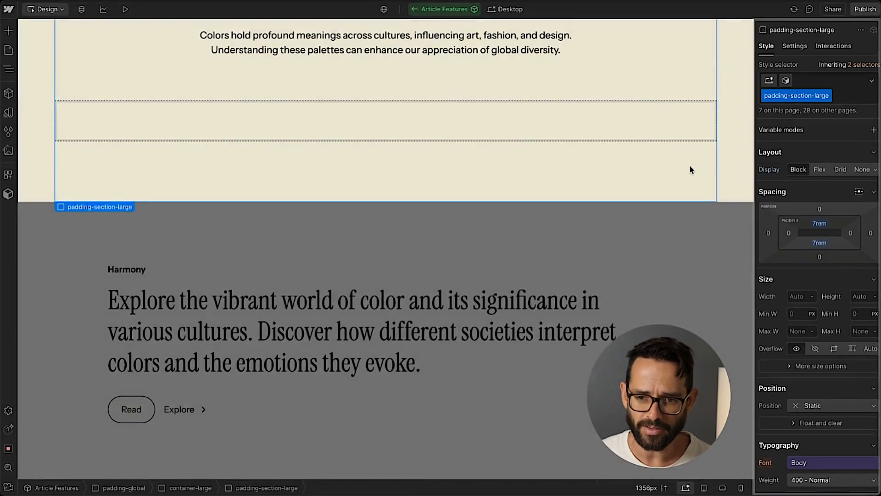
click(698, 250)
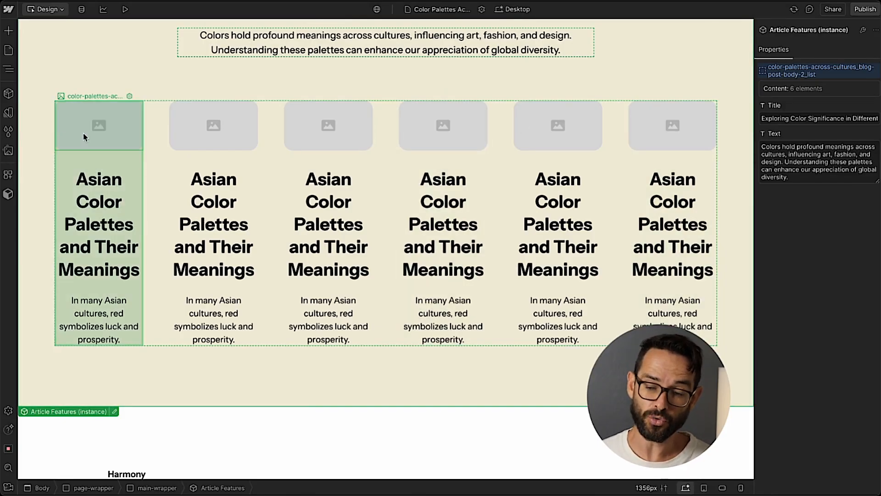
Delete the extra card instances so two cards remain in the features slot.
click(657, 129)
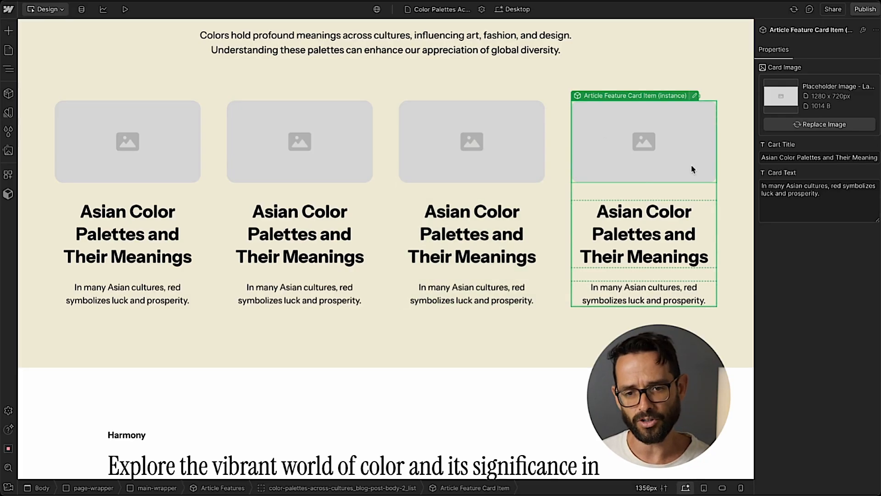
key(Delete)
key(Delete)
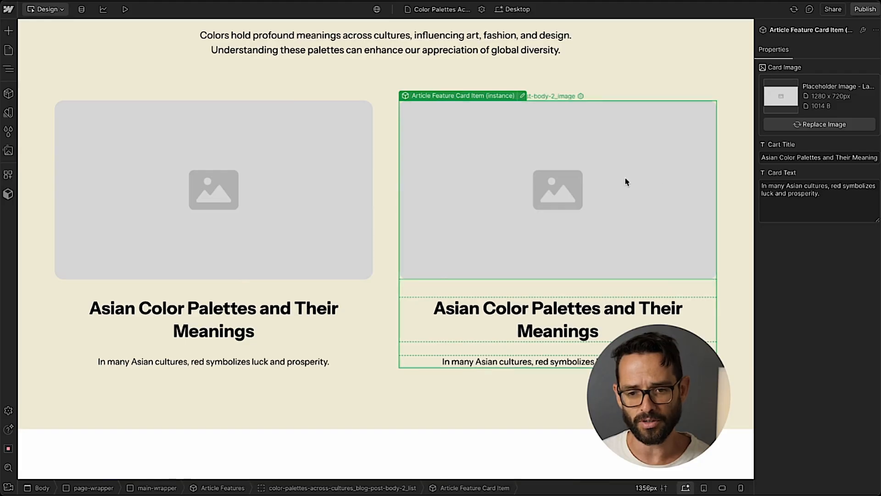
key(Delete)
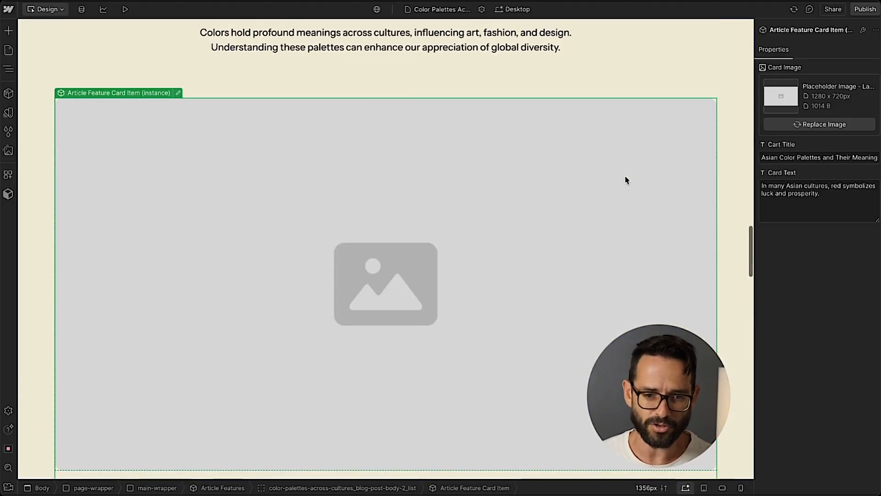
key(ctrl+z)
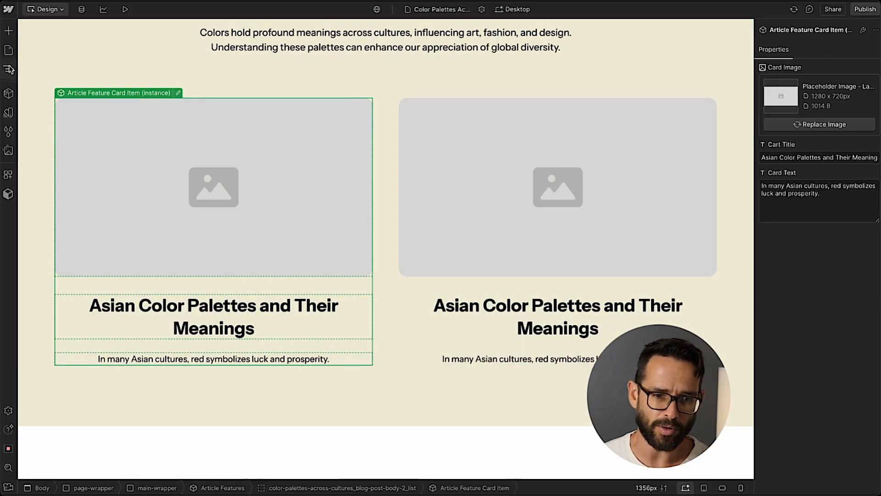
Add the description "Insert 2-4 Card components inside" to the Article Features component's settings and save.
click(9, 93)
mouse_move(104, 182)
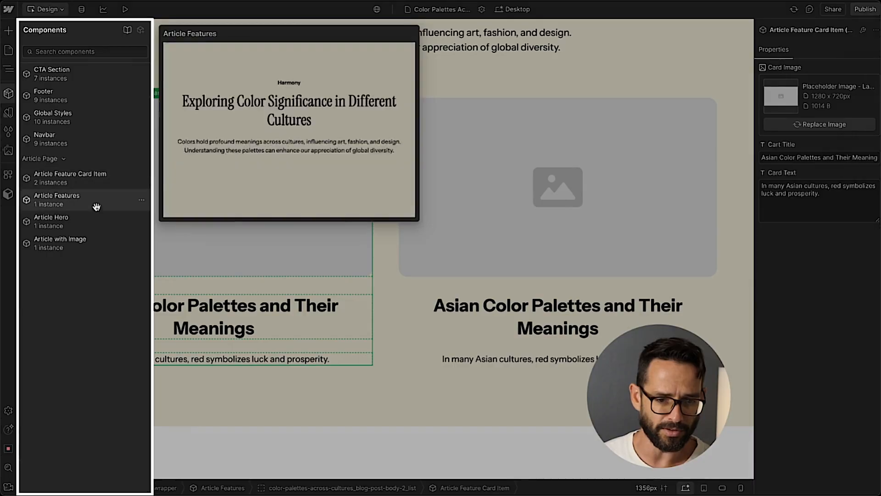
mouse_move(88, 201)
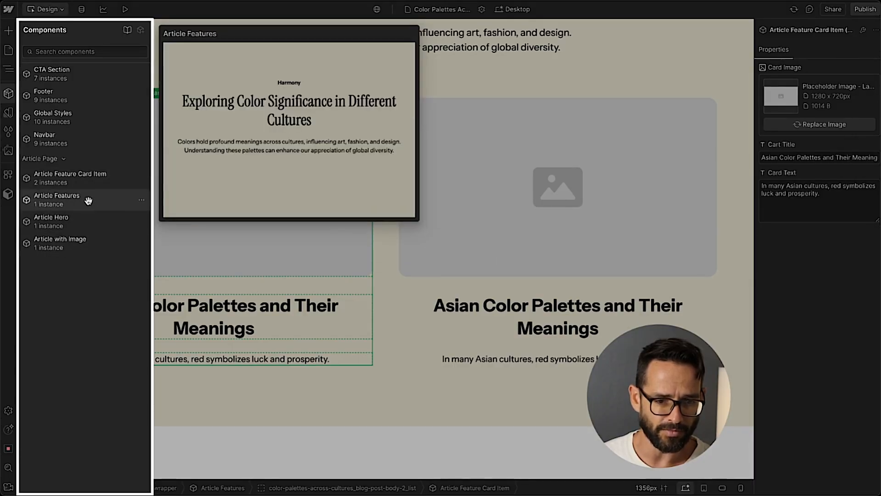
click(139, 201)
click(113, 217)
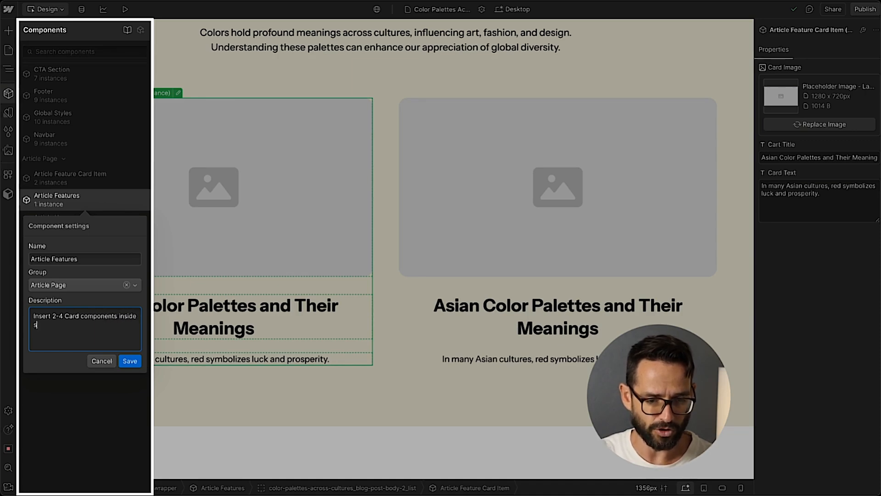
click(130, 362)
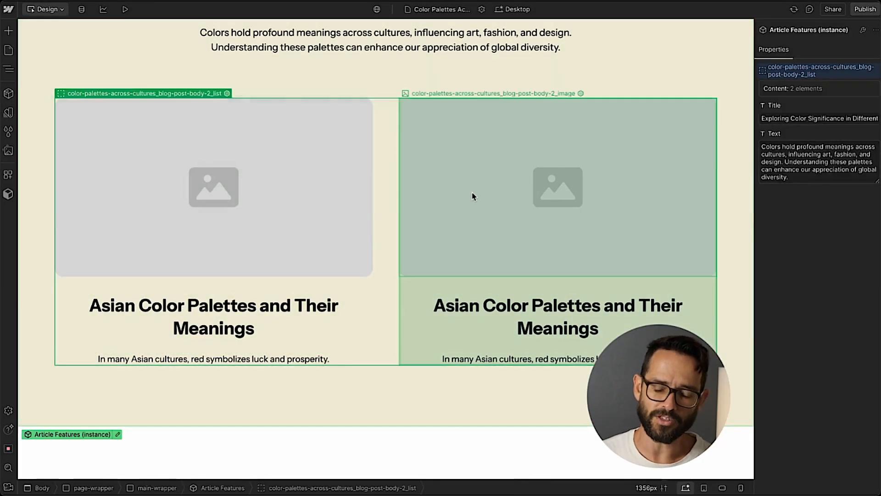
Review the Article Features section and its card instances on the canvas.
click(633, 179)
scroll(407, 177, up, 3)
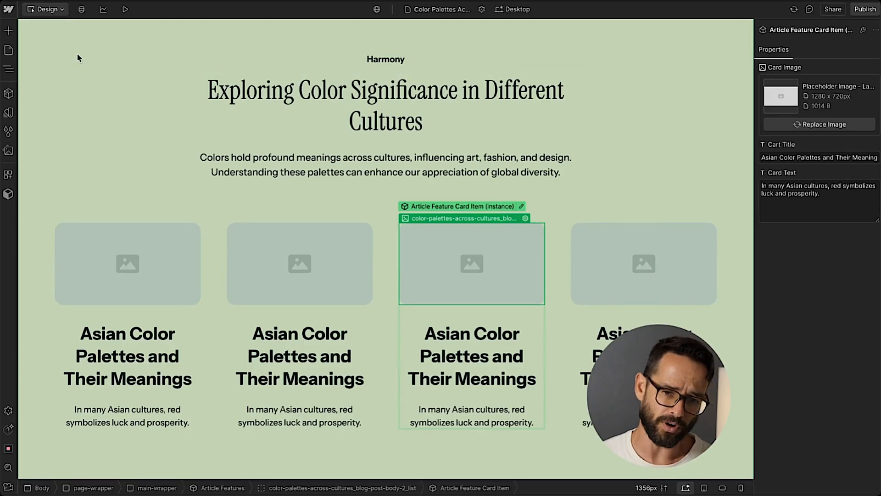
scroll(89, 86, up, 3)
click(131, 41)
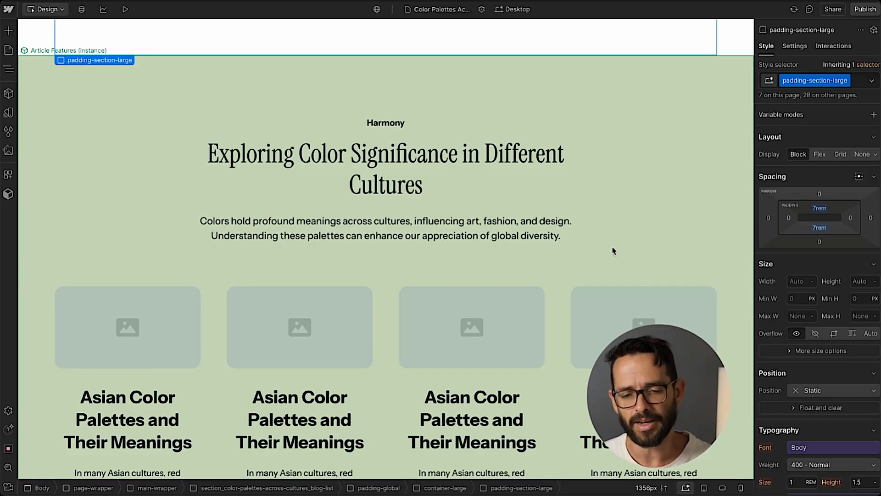
scroll(627, 230, down, 2)
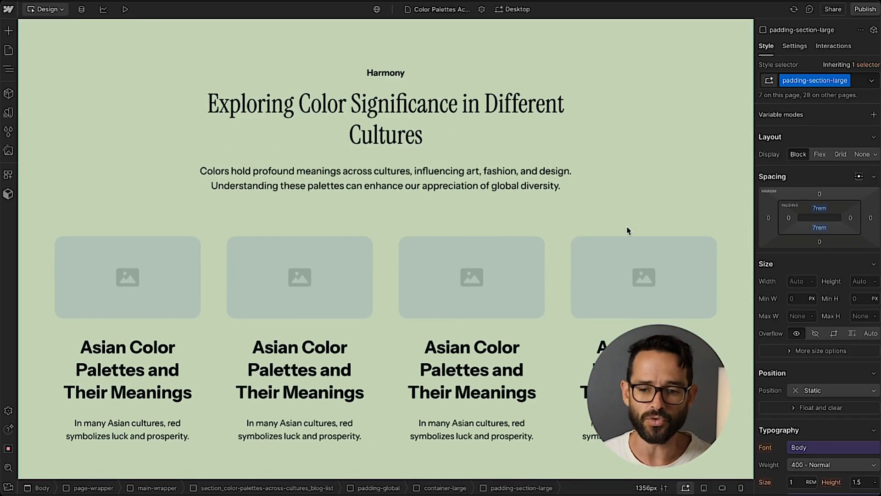
scroll(599, 252, up, 3)
scroll(598, 252, down, 2)
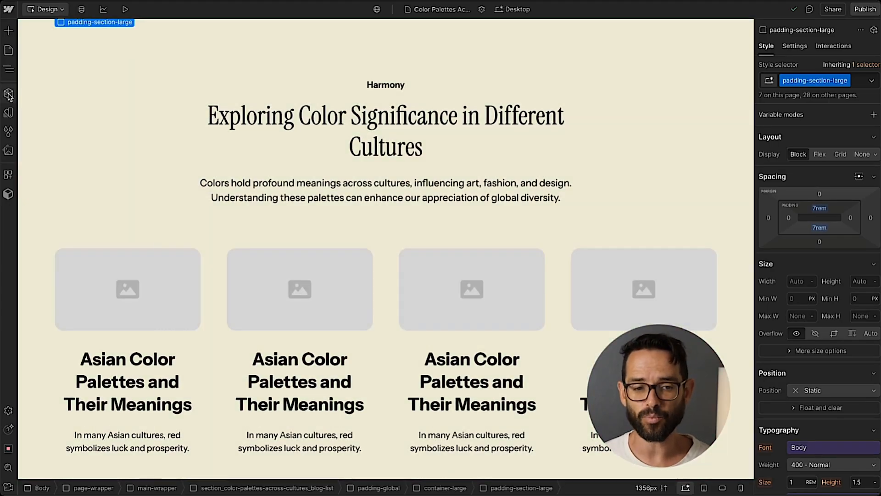
click(8, 94)
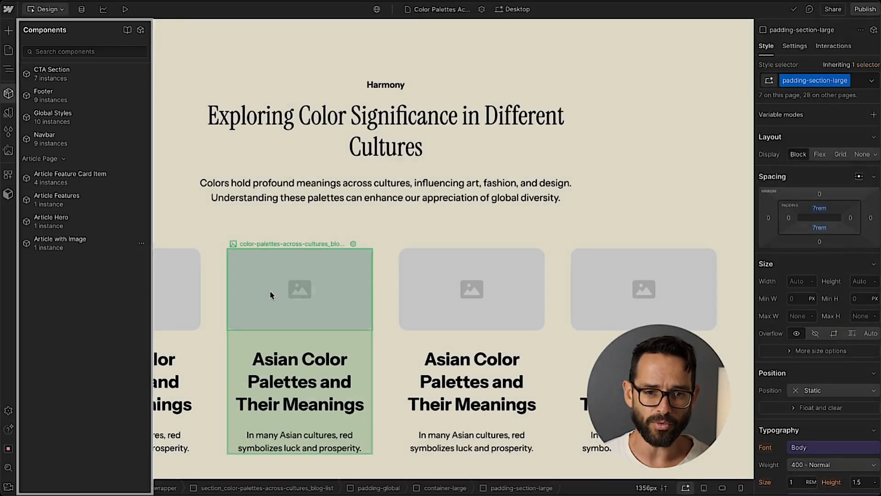
click(270, 295)
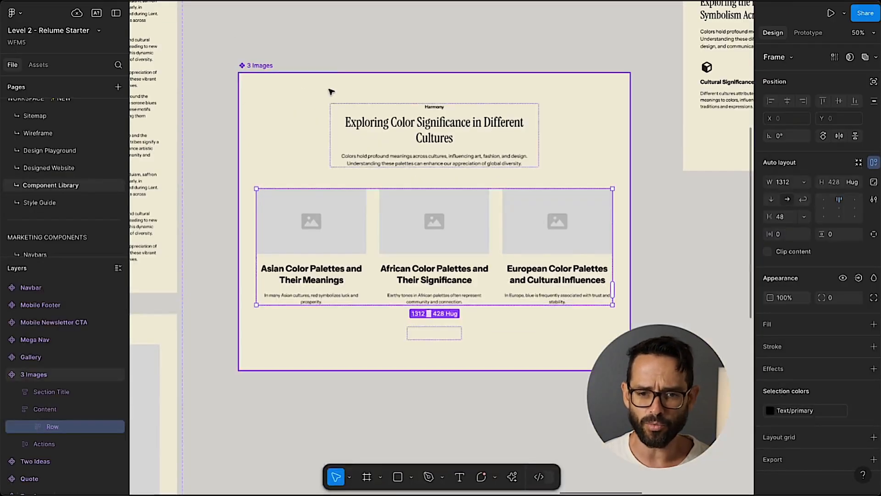
Switch to Figma and browse the section designs on the Component Library page.
click(344, 47)
scroll(397, 139, down, 3)
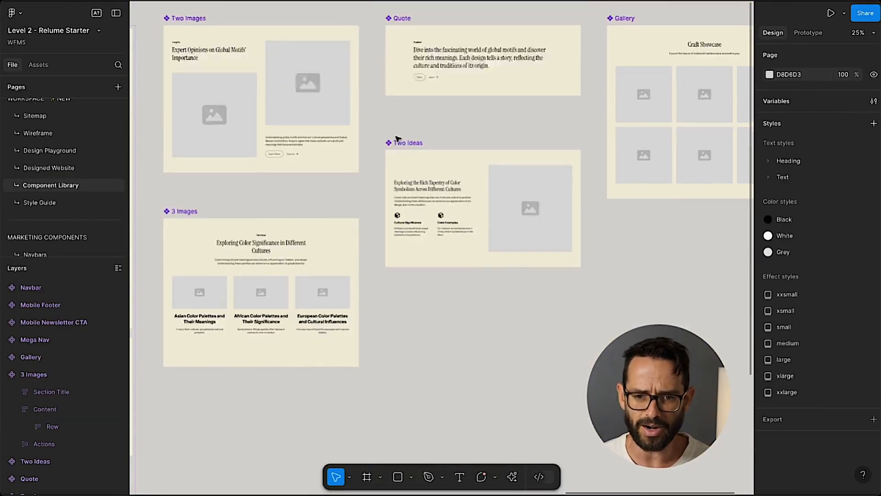
scroll(294, 180, up, 3)
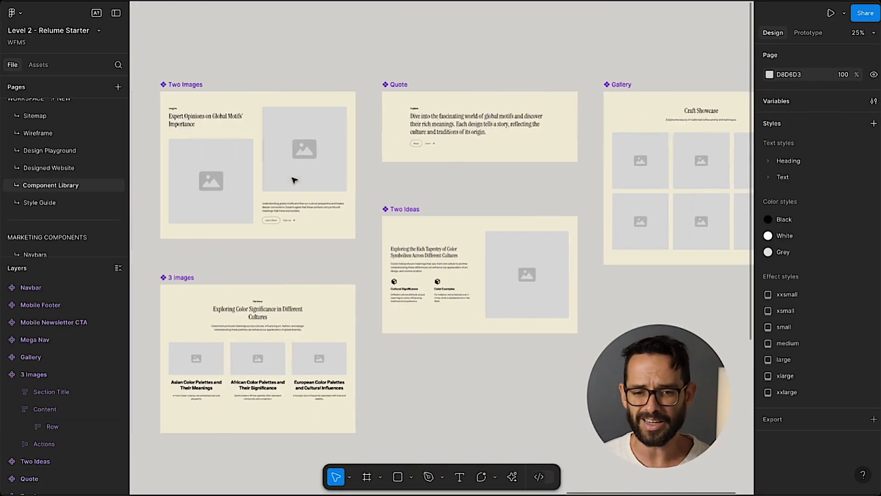
scroll(294, 180, right, 1)
scroll(294, 180, left, 1)
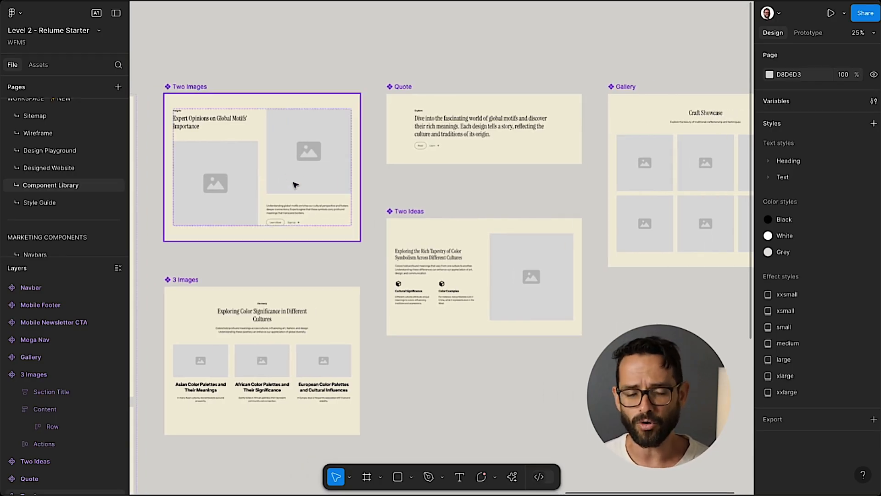